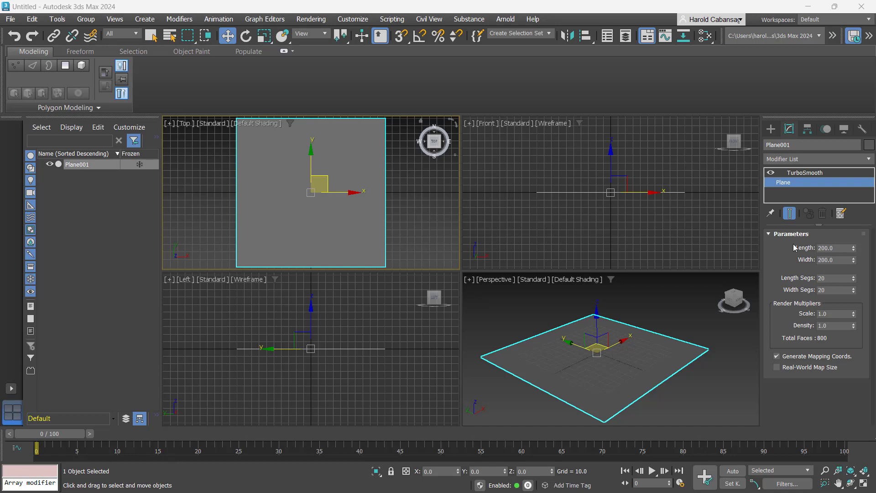
# - Review the TurboSmooth modifier settings on the plane and deselect the plane
pyautogui.press('ctrl')
pyautogui.click(822, 173)
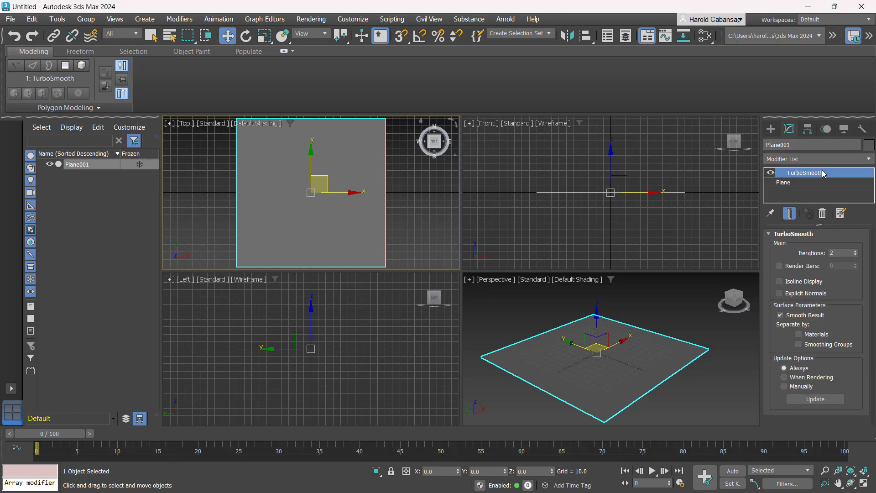
pyautogui.click(841, 252)
pyautogui.click(694, 385)
pyautogui.click(664, 358)
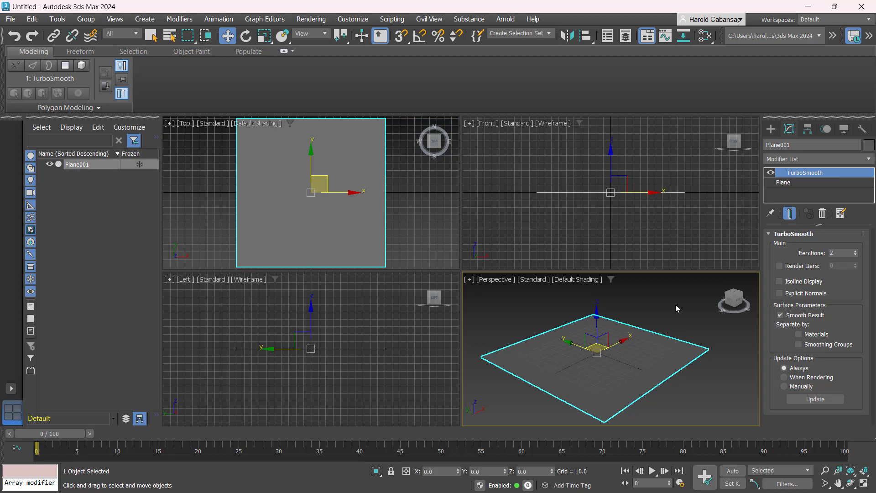
pyautogui.click(492, 317)
pyautogui.moveTo(502, 310); pyautogui.dragTo(521, 311, button='middle')
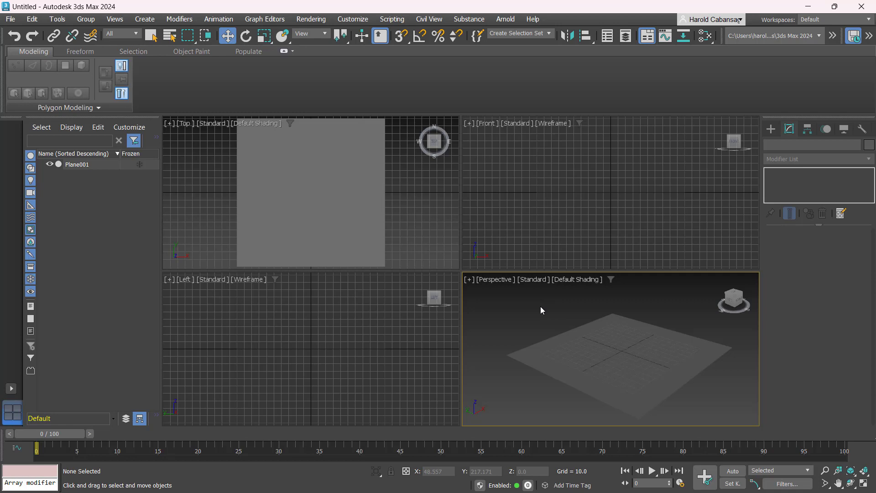
# - Open the Slate Material Editor and add a PBR Material (Metal/Rough) node to View1
pyautogui.press('m')
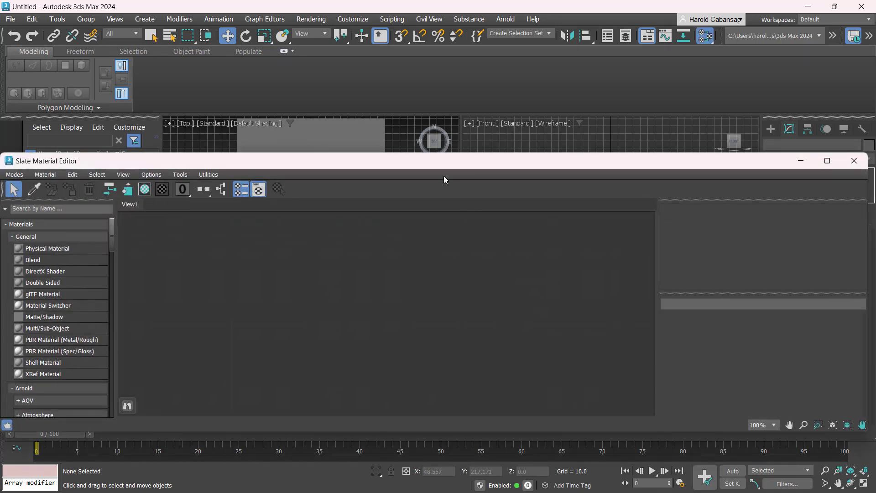
pyautogui.moveTo(457, 163); pyautogui.dragTo(467, 120)
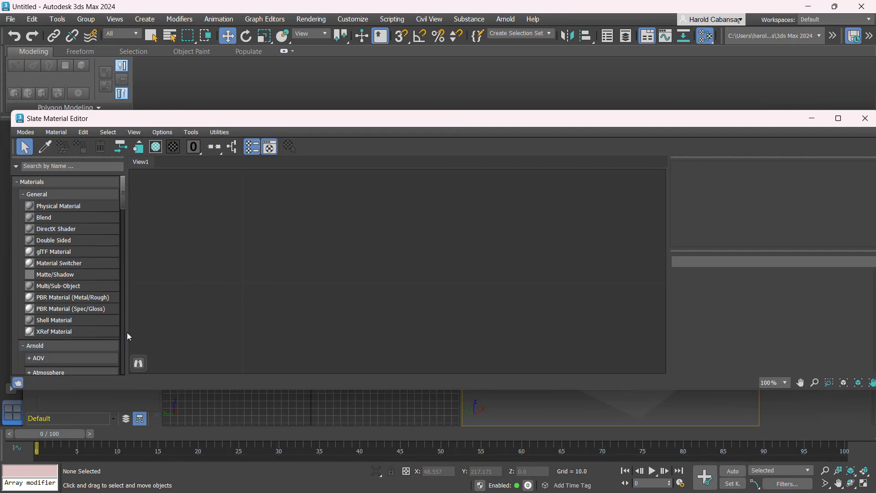
pyautogui.click(54, 299)
pyautogui.moveTo(371, 206); pyautogui.dragTo(367, 213)
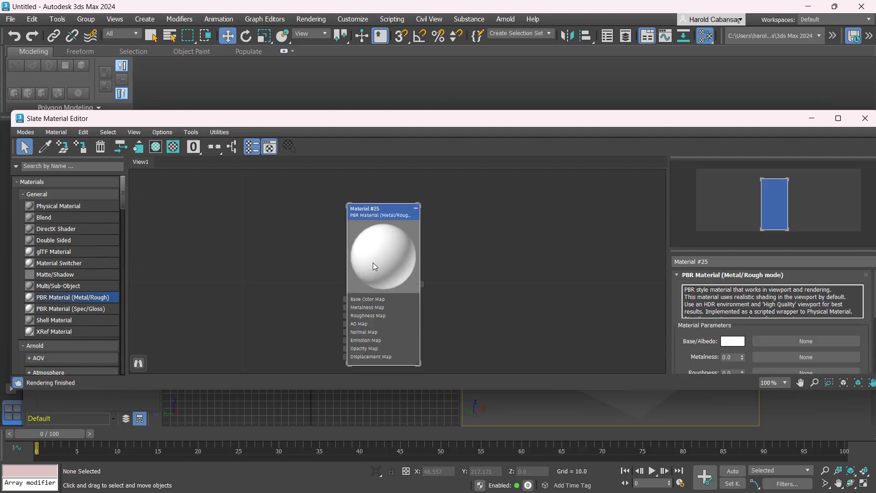
pyautogui.moveTo(373, 262); pyautogui.dragTo(378, 245)
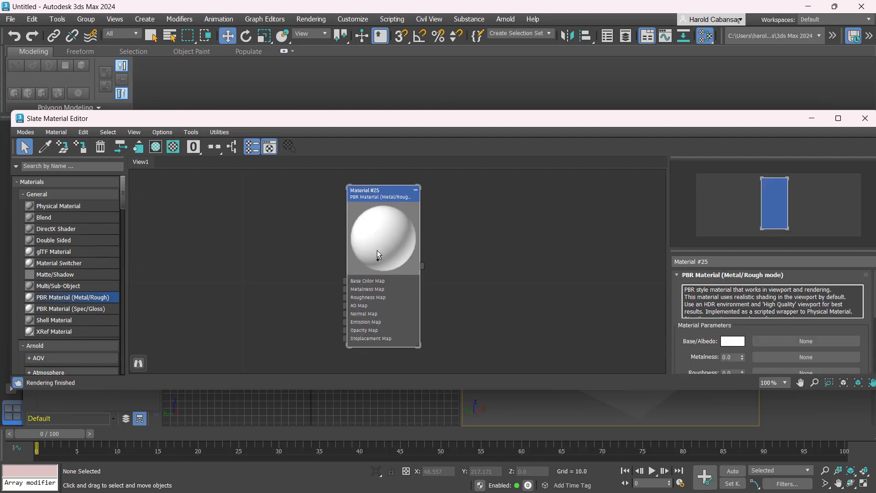
# - Rename the new PBR material to SUBSTANCE_MAT_SET and shift its node slightly aside
pyautogui.click(736, 262)
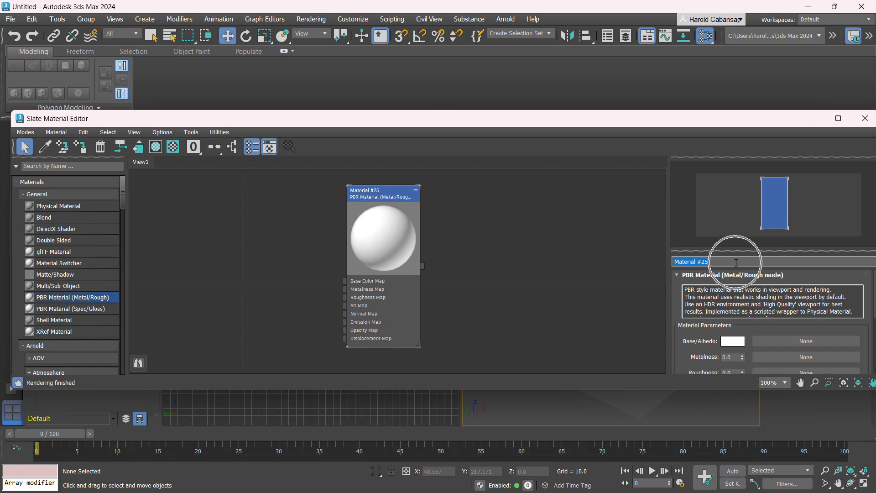
pyautogui.press('BackSpace')
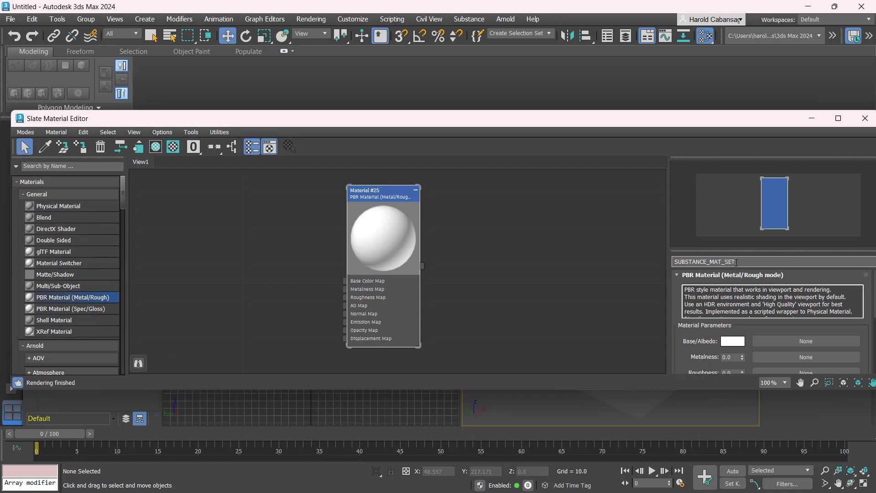
pyautogui.press('Return')
pyautogui.moveTo(384, 212); pyautogui.dragTo(411, 211)
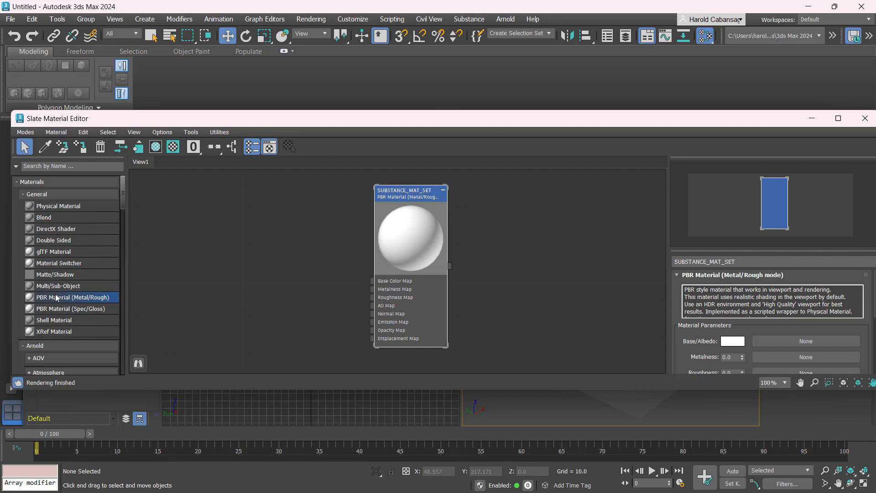
# - Add a Normal Bump map node beside the map inputs of the SUBSTANCE_MAT_SET material
pyautogui.press('ctrl')
pyautogui.scroll(5, 476, 283)
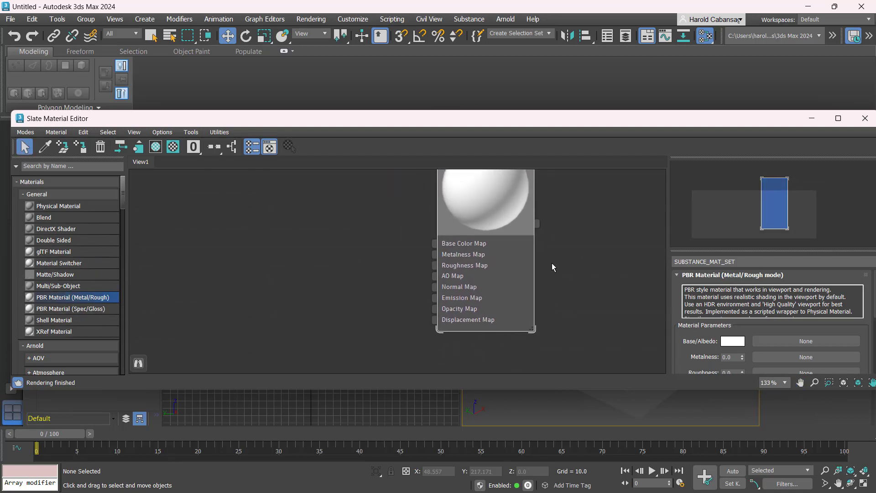
pyautogui.press('ctrl')
pyautogui.press('ctrl')
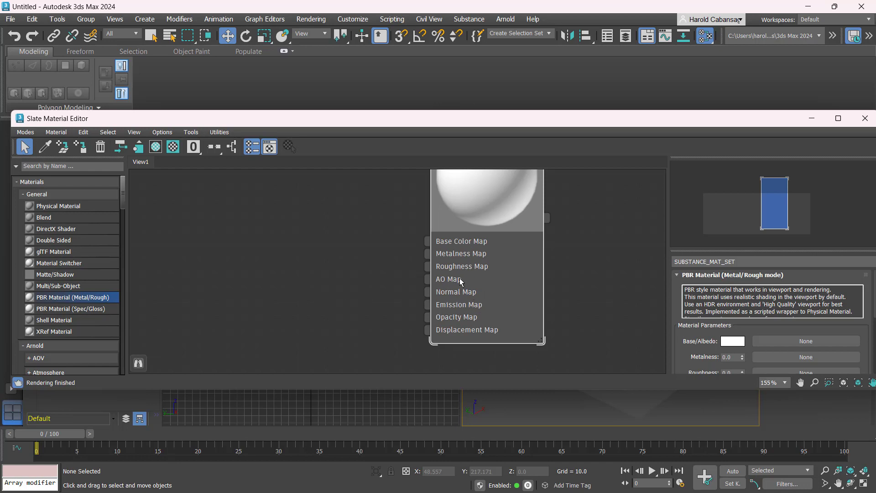
pyautogui.press('ctrl')
pyautogui.scroll(-15, 38, 300)
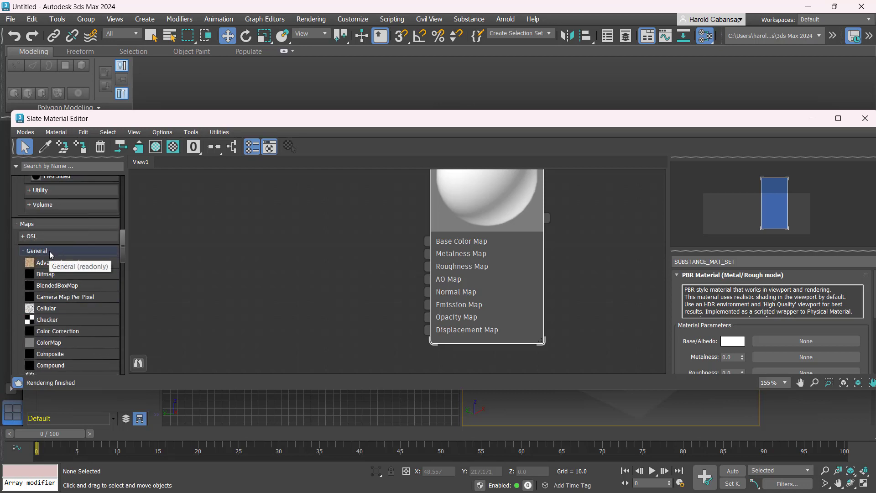
pyautogui.scroll(-5, 51, 301)
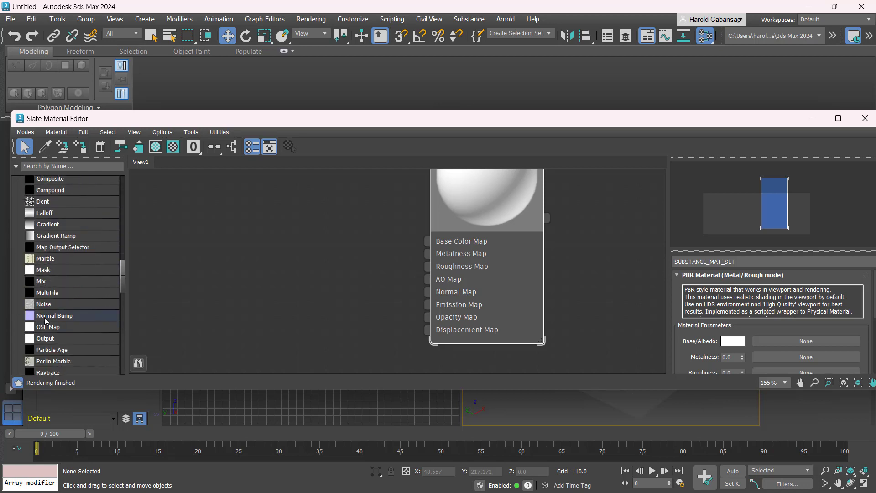
pyautogui.click(47, 319)
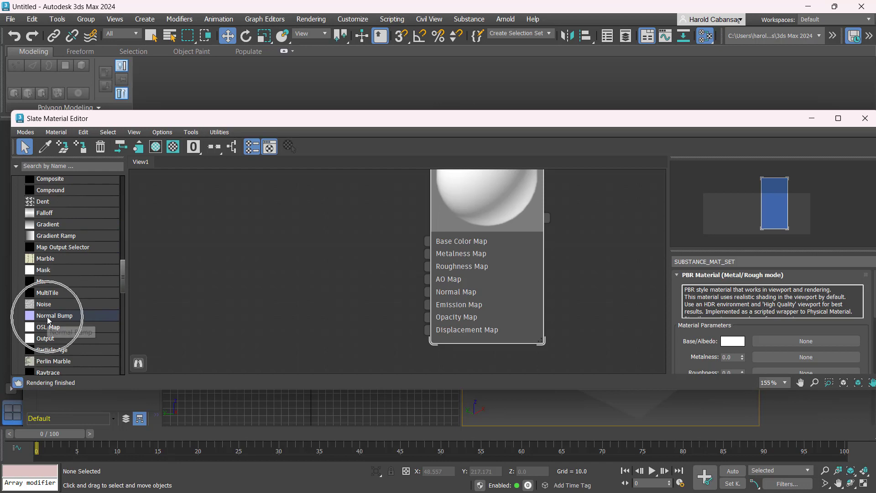
pyautogui.click(336, 295)
pyautogui.moveTo(331, 291)
pyautogui.mouseDown()
pyautogui.moveTo(310, 297)
pyautogui.moveTo(321, 297)
pyautogui.mouseUp()
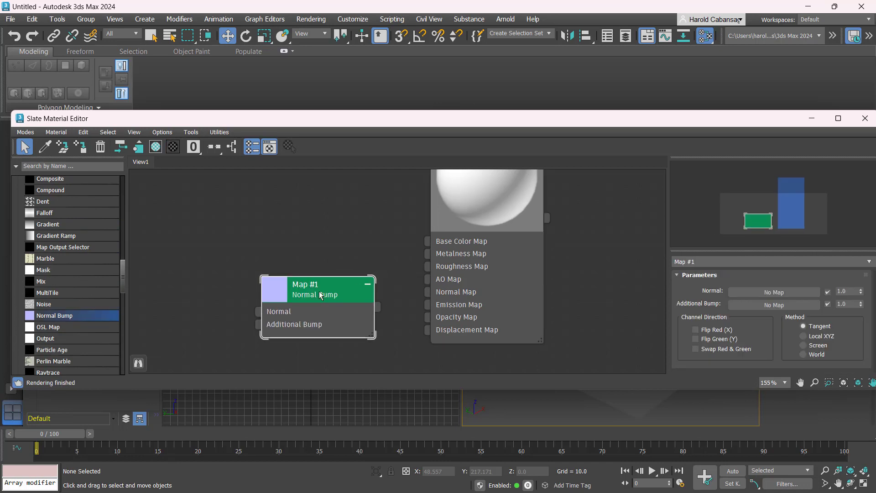
pyautogui.scroll(-6, 495, 237)
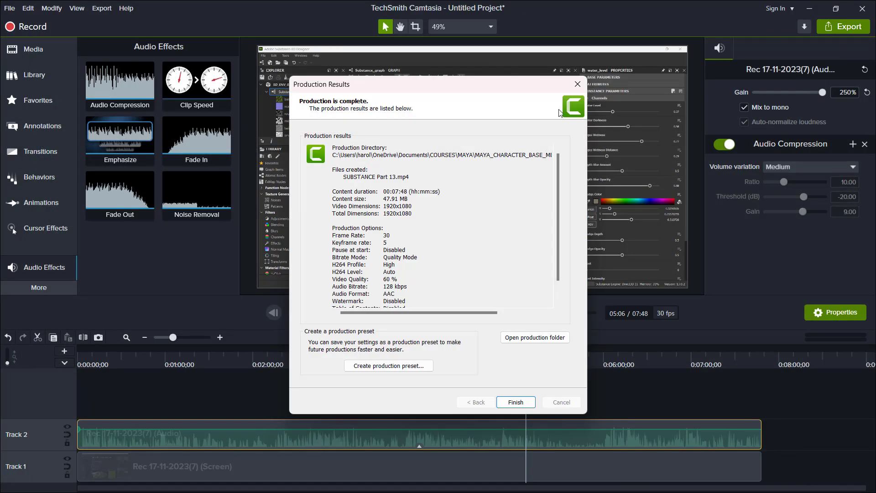
# - Dismiss Camtasia's production results, minimise it, and open the 02 TEXTURING > SD_TEXTURES > ENV02 folder from the desktop project folder
pyautogui.click(577, 85)
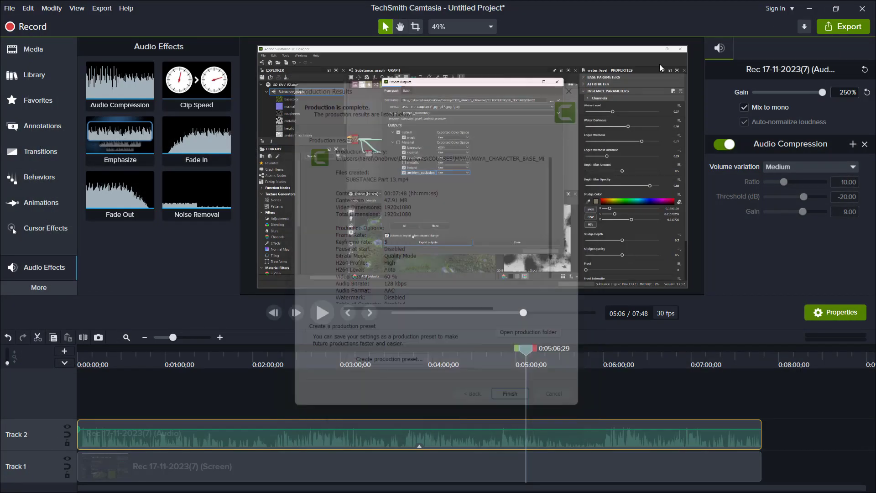
pyautogui.click(810, 8)
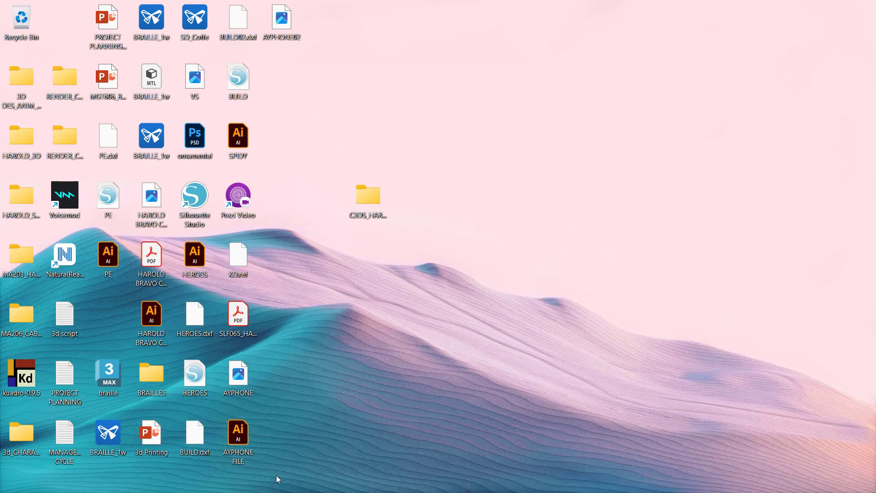
pyautogui.doubleClick(377, 198)
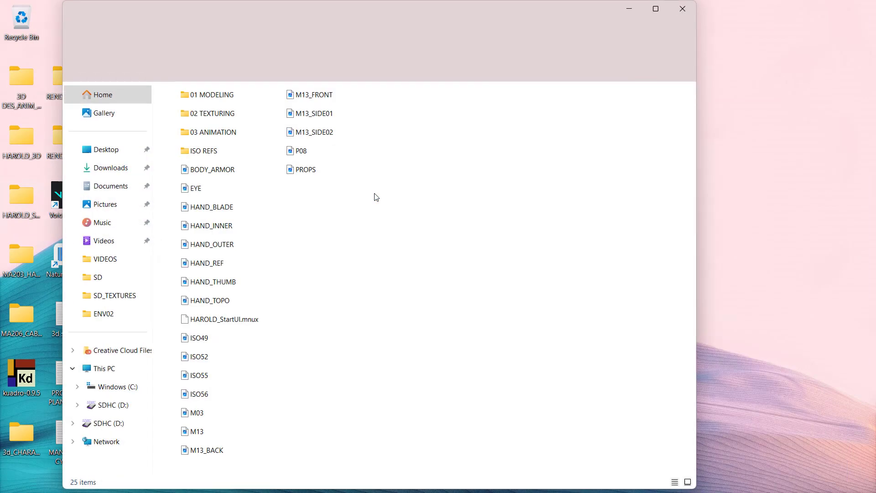
pyautogui.doubleClick(212, 114)
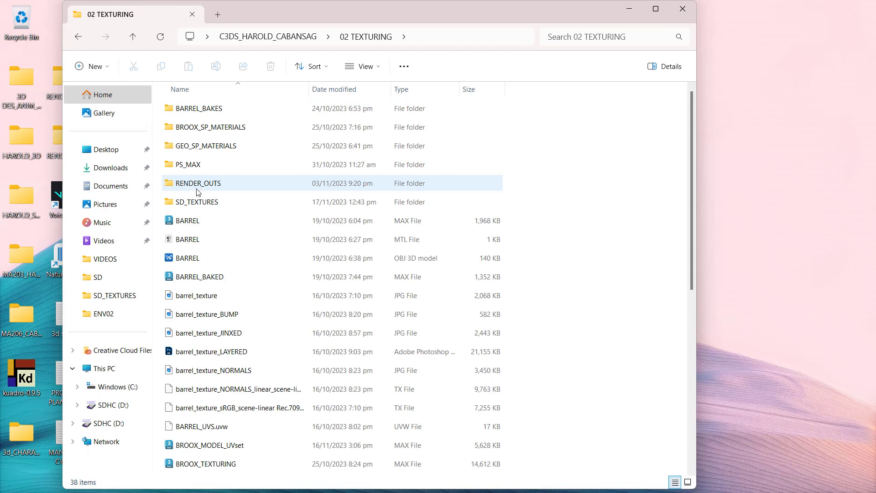
pyautogui.doubleClick(201, 202)
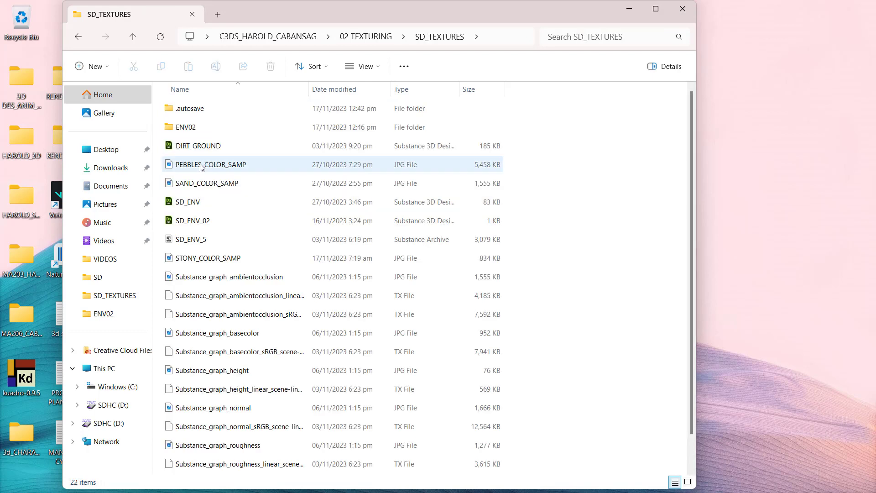
pyautogui.doubleClick(194, 128)
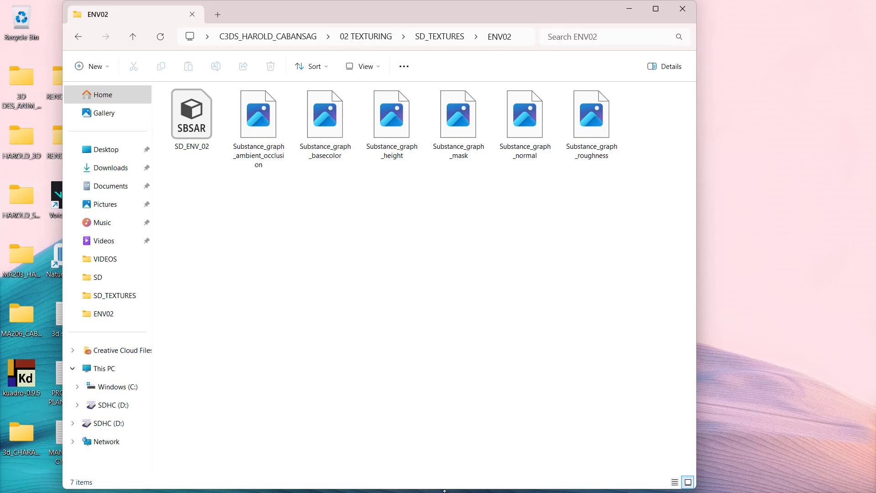
# - Move the File Explorer window lower and display the ENV02 files as a list
pyautogui.moveTo(578, 13); pyautogui.dragTo(570, 59)
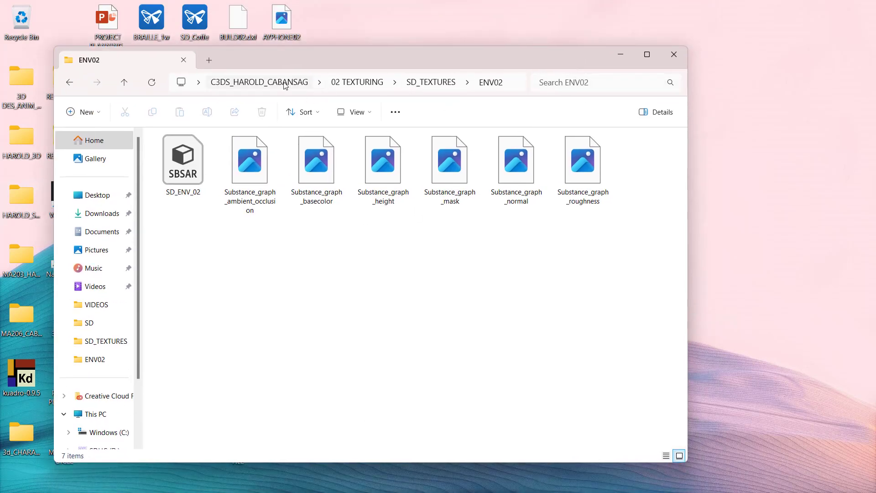
pyautogui.click(365, 113)
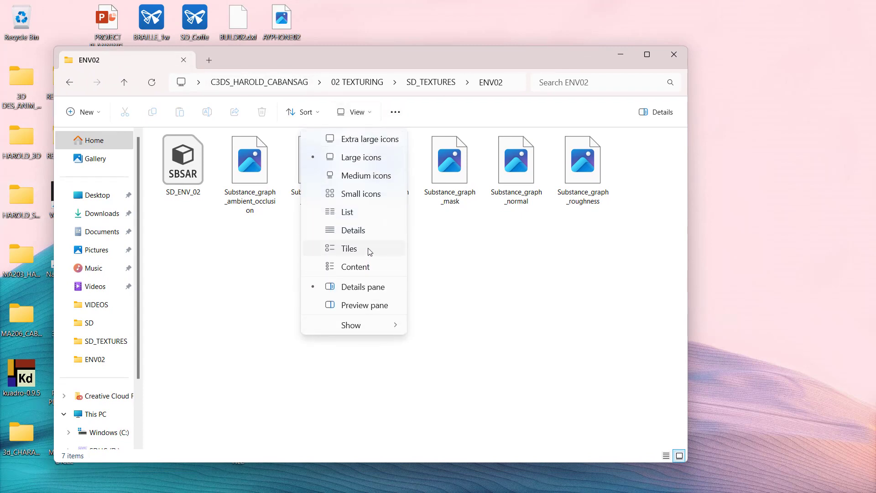
pyautogui.click(371, 212)
# - Look through the exported Substance_graph texture files, from ambient occlusion down to roughness
pyautogui.click(249, 161)
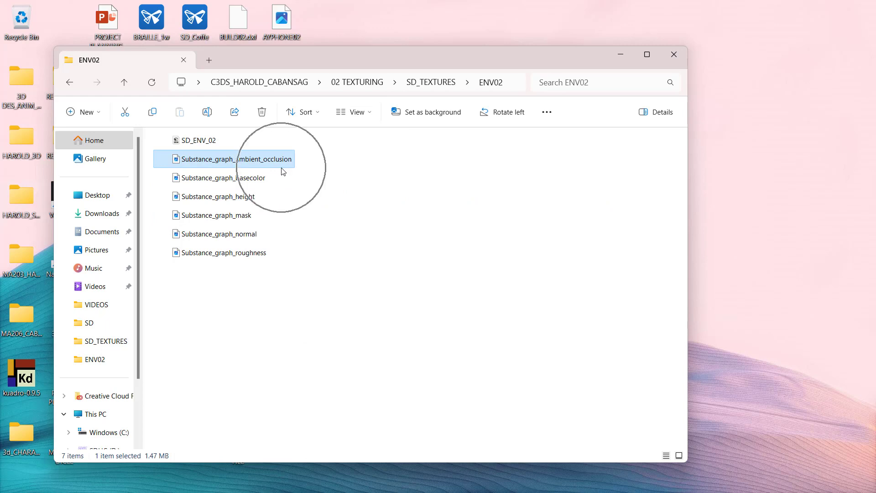
pyautogui.click(236, 178)
pyautogui.click(237, 200)
pyautogui.press('Down')
pyautogui.press('Down')
pyautogui.press('Down')
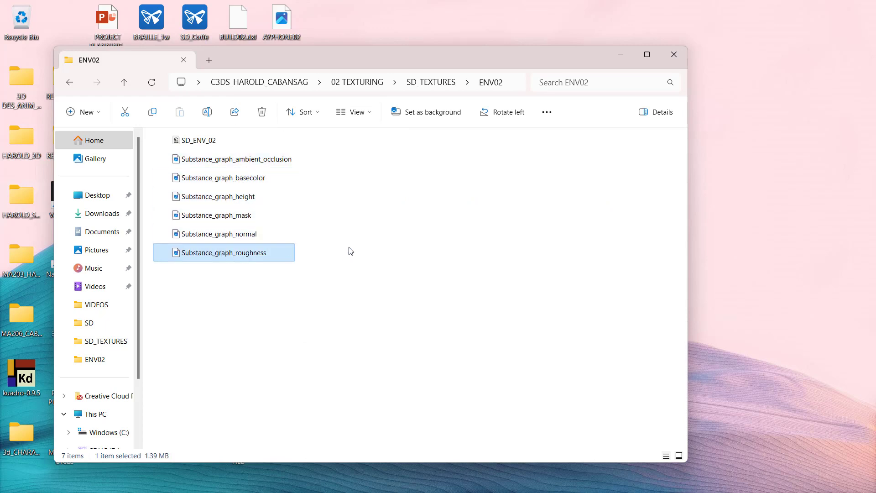
# - Switch back to 3ds Max, then narrow and reposition the Slate Material Editor so its whole window fits on screen
pyautogui.hotkey('alt', 'Tab')
pyautogui.press('Tab')
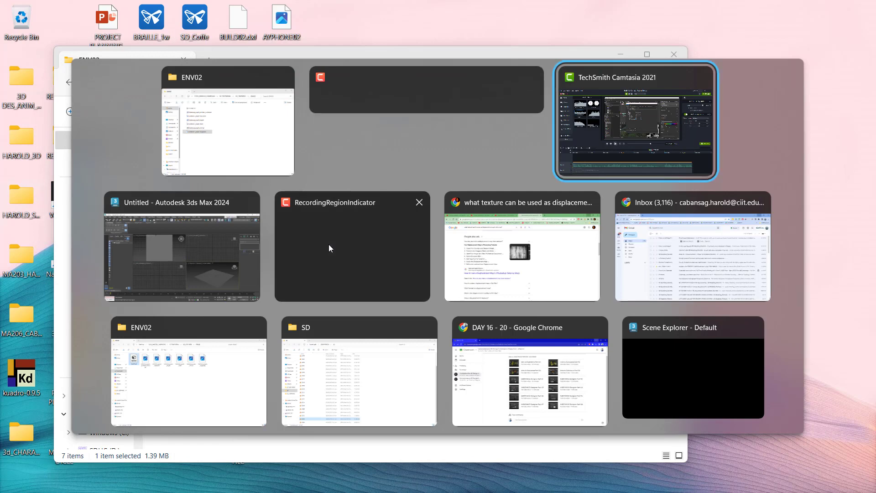
pyautogui.click(178, 243)
pyautogui.moveTo(367, 123); pyautogui.dragTo(291, 116)
pyautogui.moveTo(804, 186); pyautogui.dragTo(460, 186)
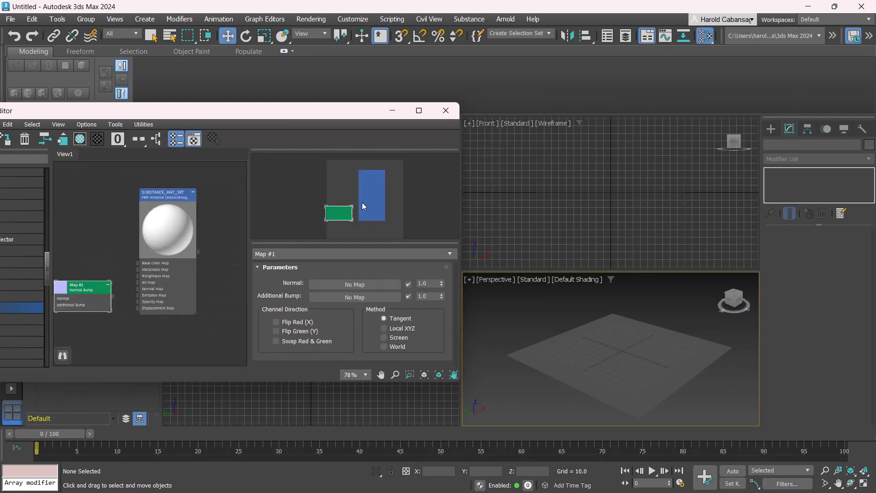
pyautogui.moveTo(461, 165); pyautogui.dragTo(632, 174)
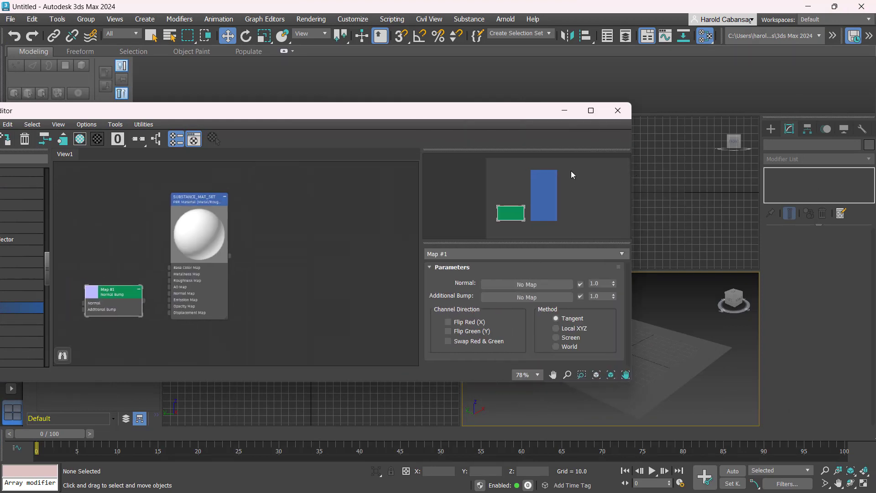
pyautogui.moveTo(432, 114); pyautogui.dragTo(559, 102)
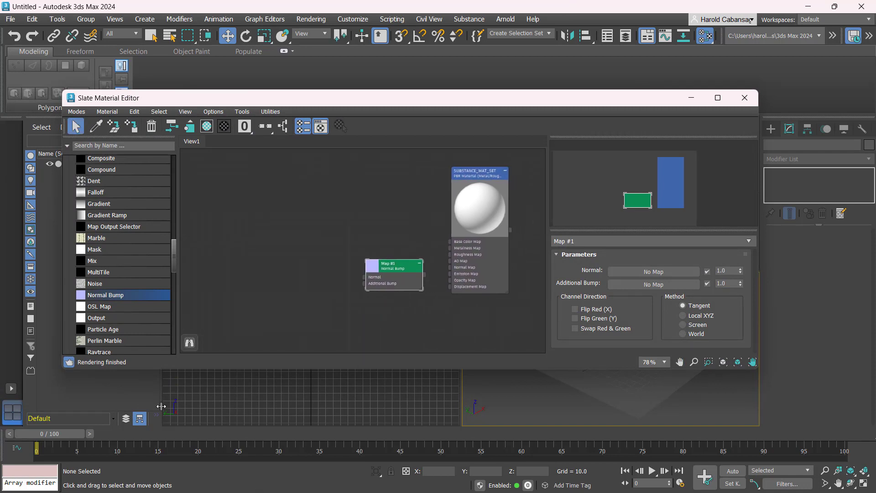
# - Narrow the ENV02 folder window and arrange it beside the Slate Material Editor, keeping the texture files and material nodes accessible
pyautogui.hotkey('alt', 'Tab')
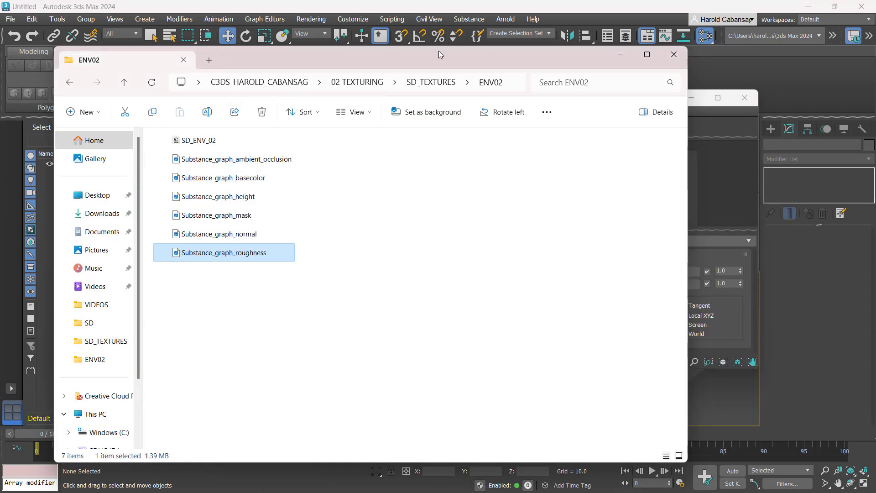
pyautogui.moveTo(689, 163); pyautogui.dragTo(333, 163)
pyautogui.moveTo(427, 100); pyautogui.dragTo(518, 100)
pyautogui.hotkey('alt', 'Tab')
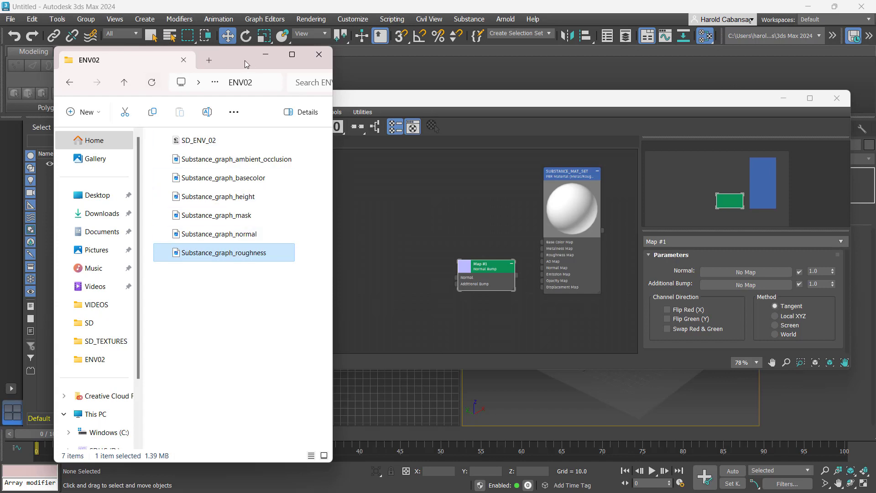
pyautogui.moveTo(243, 63); pyautogui.dragTo(181, 73)
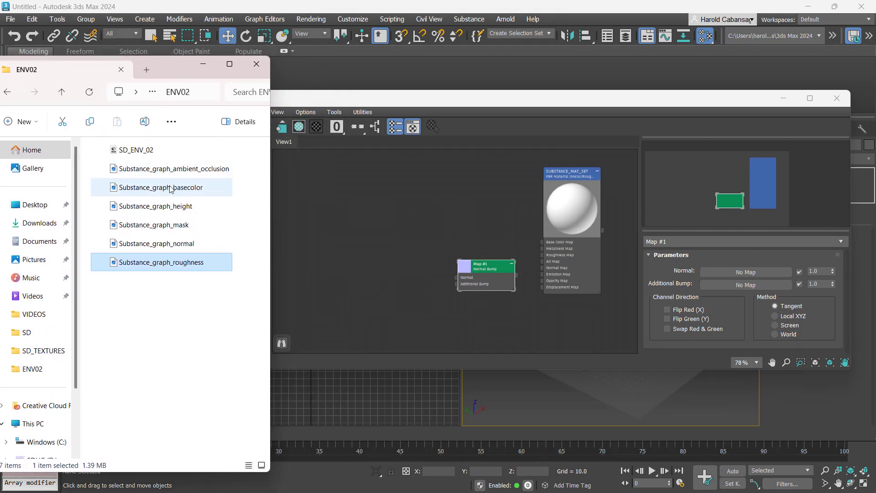
pyautogui.scroll(3, 544, 267)
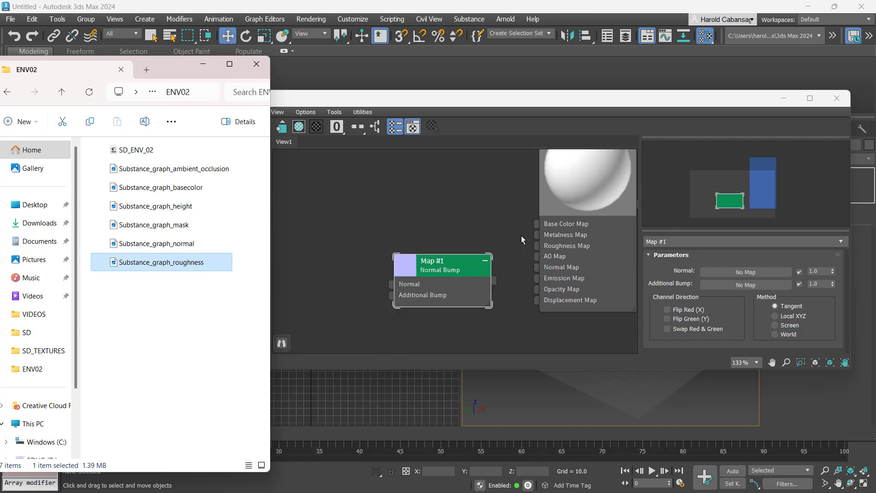
# - Add Substance_graph_basecolor to the node view as a bitmap and connect it to the material's Base Color Map input
pyautogui.scroll(-1, 522, 235)
pyautogui.moveTo(516, 220); pyautogui.dragTo(485, 246, button='middle')
pyautogui.hotkey('alt', 'Tab')
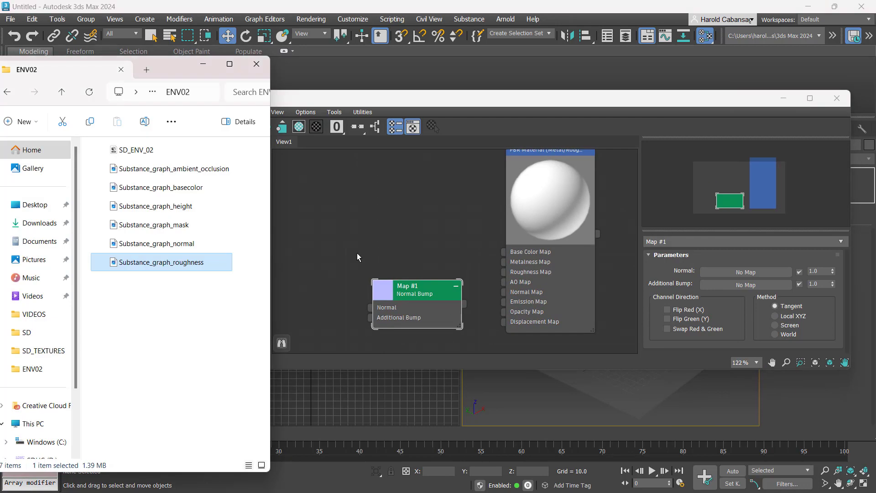
pyautogui.click(143, 190)
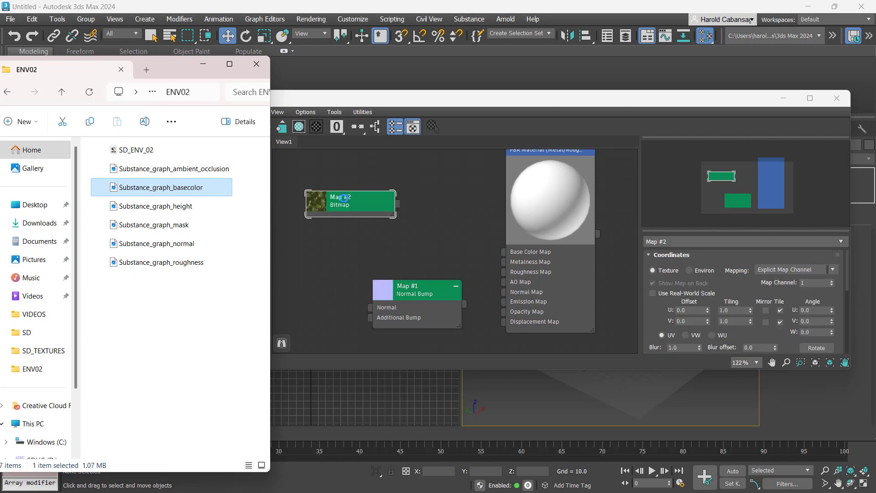
pyautogui.click(397, 202)
pyautogui.moveTo(457, 240); pyautogui.dragTo(504, 252)
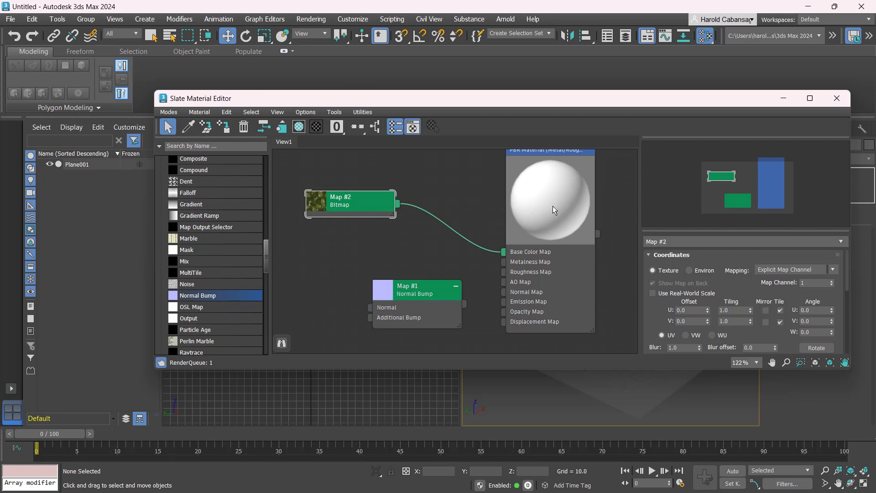
# - Move the Normal Bump node directly below the base color bitmap, leaving space between them for more maps
pyautogui.moveTo(392, 292); pyautogui.dragTo(325, 300)
pyautogui.scroll(-1, 448, 259)
pyautogui.moveTo(448, 259); pyautogui.dragTo(475, 242, button='middle')
pyautogui.scroll(-1, 476, 246)
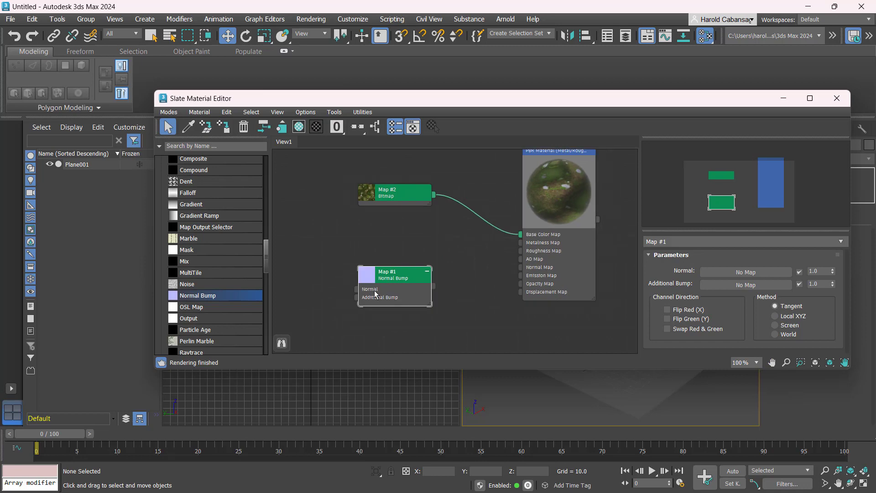
pyautogui.click(448, 265)
# - Add Substance_graph_ambient_occlusion as a bitmap node and connect it to the material's AO Map input
pyautogui.hotkey('alt', 'Tab')
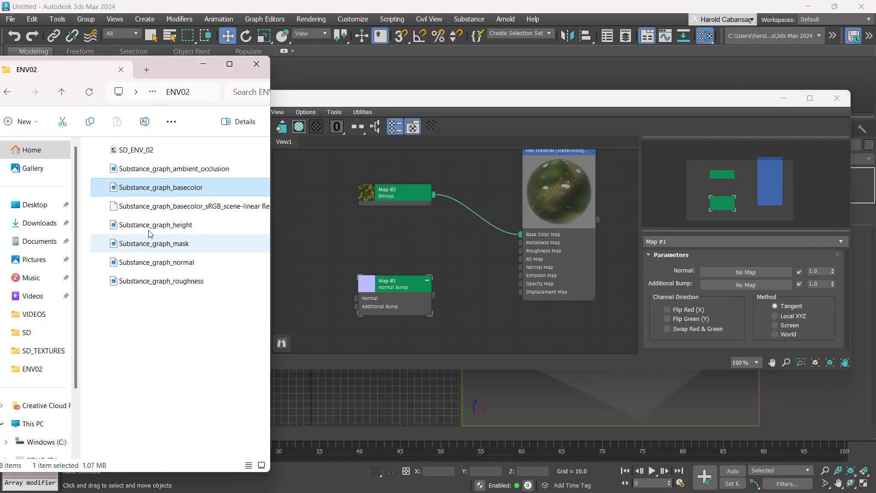
pyautogui.click(161, 171)
pyautogui.moveTo(123, 171); pyautogui.dragTo(385, 231)
pyautogui.scroll(2, 502, 272)
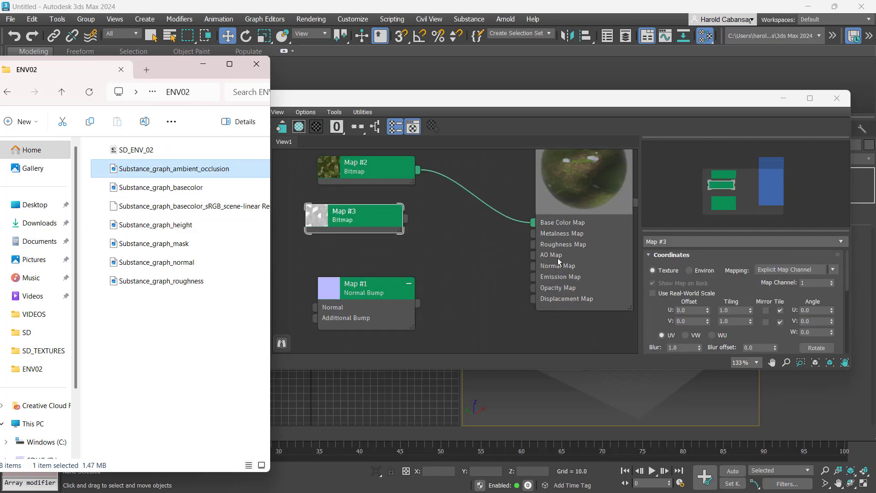
pyautogui.moveTo(406, 222); pyautogui.dragTo(533, 254)
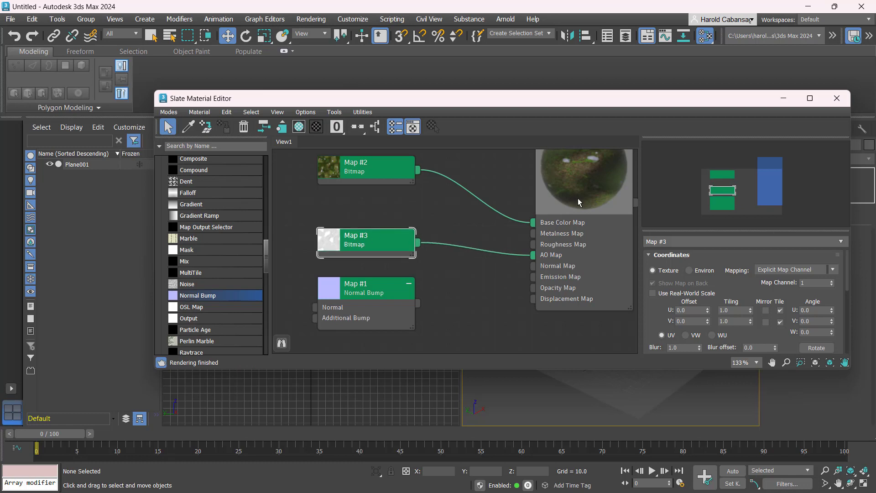
# - Examine the SUBSTANCE_MAT_SET node's preview sphere and display its material parameters
pyautogui.scroll(-2, 566, 219)
pyautogui.scroll(-1, 562, 234)
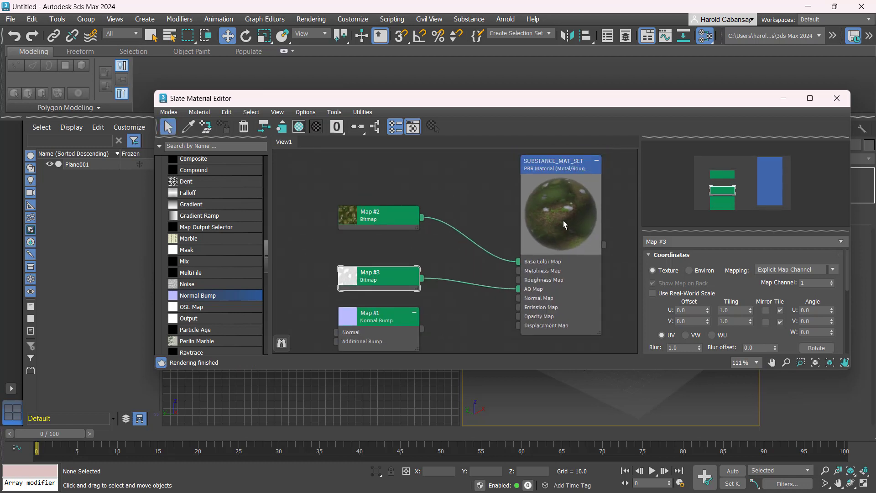
pyautogui.click(563, 220)
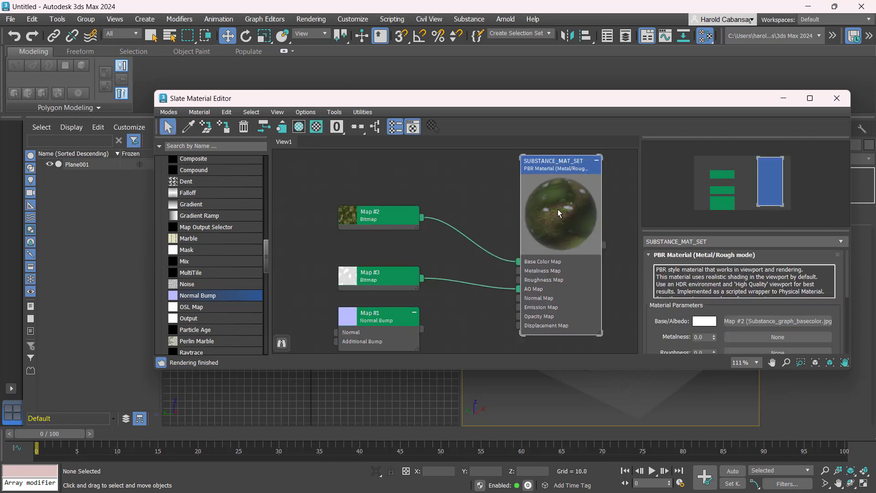
pyautogui.doubleClick(558, 209)
pyautogui.doubleClick(535, 173)
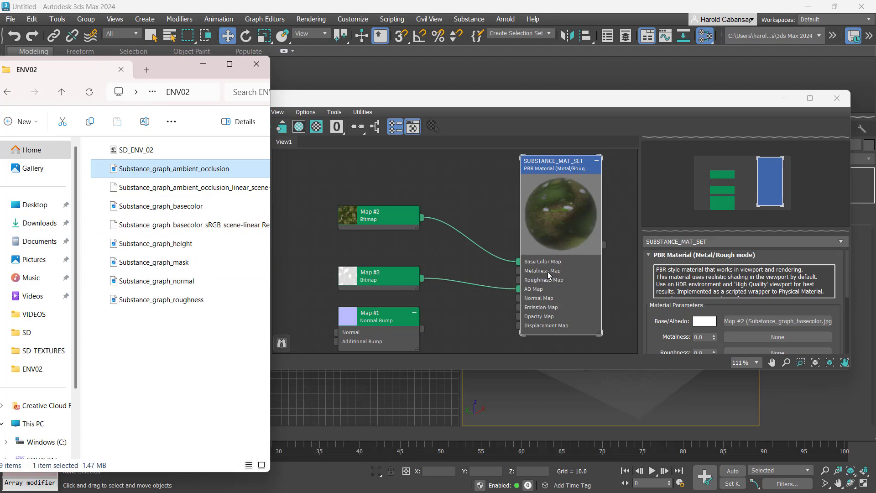
# - Add Substance_graph_roughness as a bitmap node and connect it to the material's Roughness Map input
pyautogui.click(130, 308)
pyautogui.moveTo(125, 302); pyautogui.dragTo(377, 247)
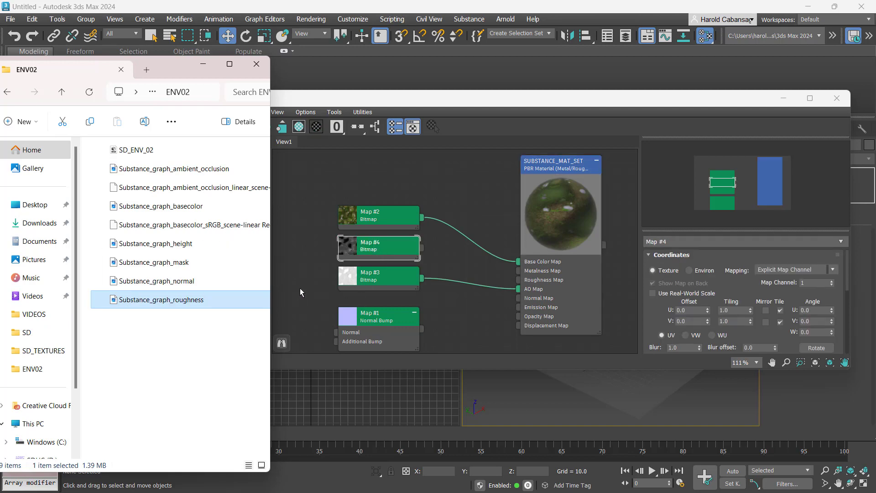
pyautogui.scroll(-1, 317, 289)
pyautogui.moveTo(436, 302); pyautogui.dragTo(450, 245, button='middle')
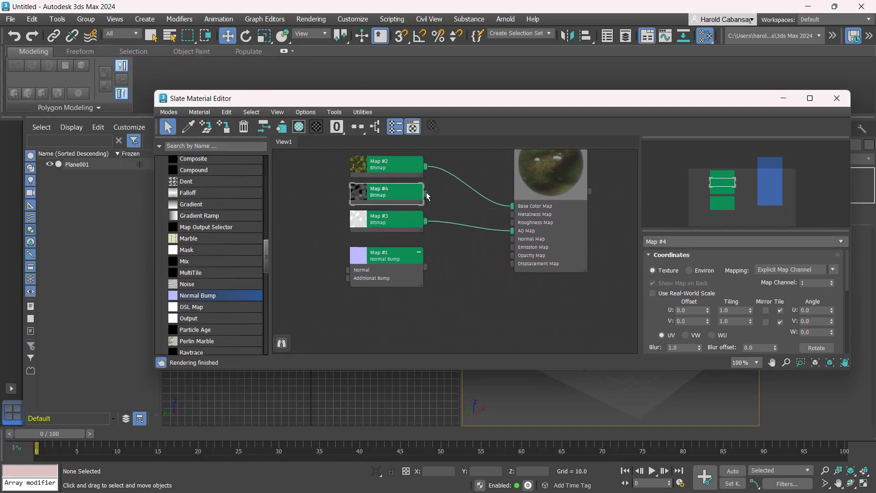
pyautogui.moveTo(510, 225); pyautogui.dragTo(512, 223)
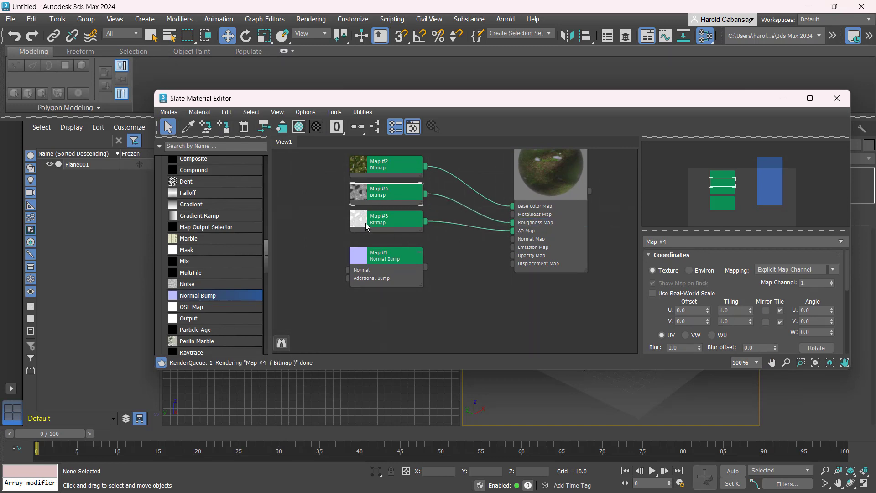
# - Add Substance_graph_normal as a bitmap node and connect it to the Normal input of the Normal Bump node
pyautogui.hotkey('alt', 'Tab')
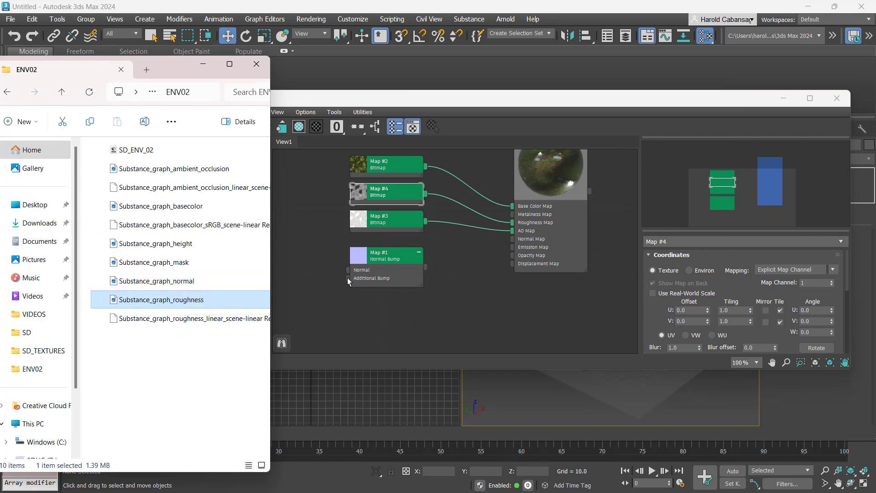
pyautogui.hotkey('alt', 'Tab')
pyautogui.hotkey('alt', 'Tab')
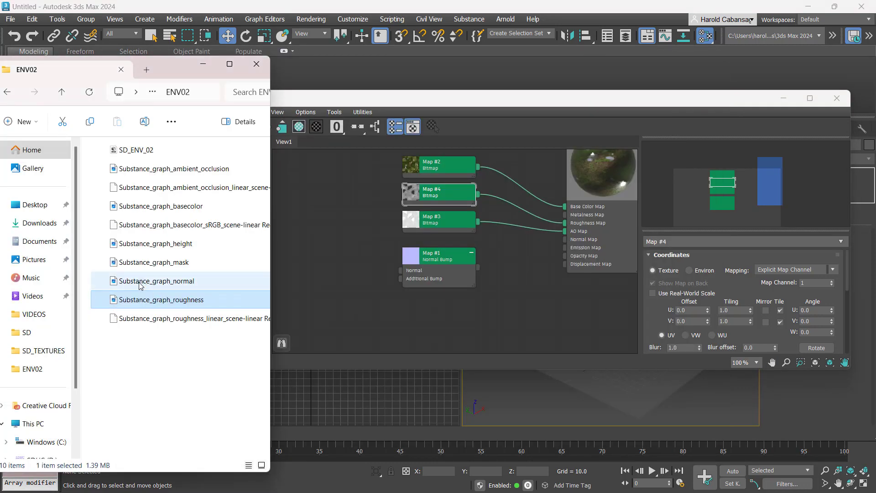
pyautogui.click(143, 282)
pyautogui.moveTo(149, 285); pyautogui.dragTo(337, 281)
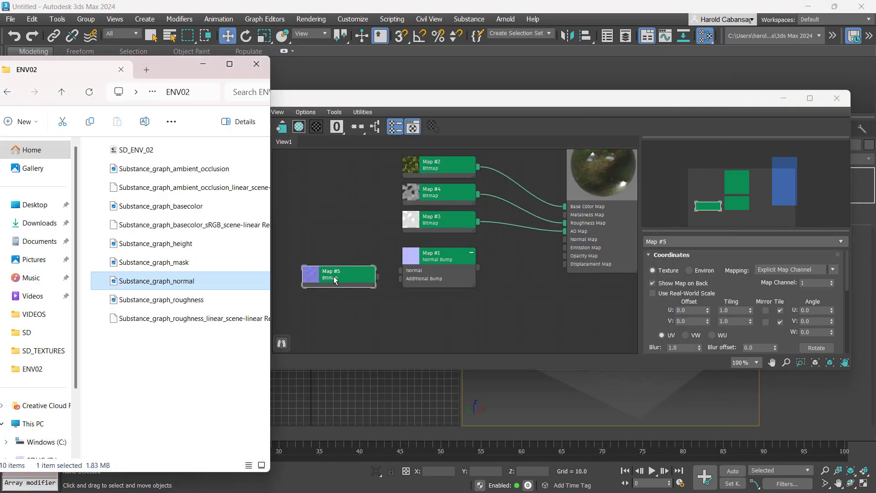
pyautogui.moveTo(376, 280); pyautogui.dragTo(436, 267, button='middle')
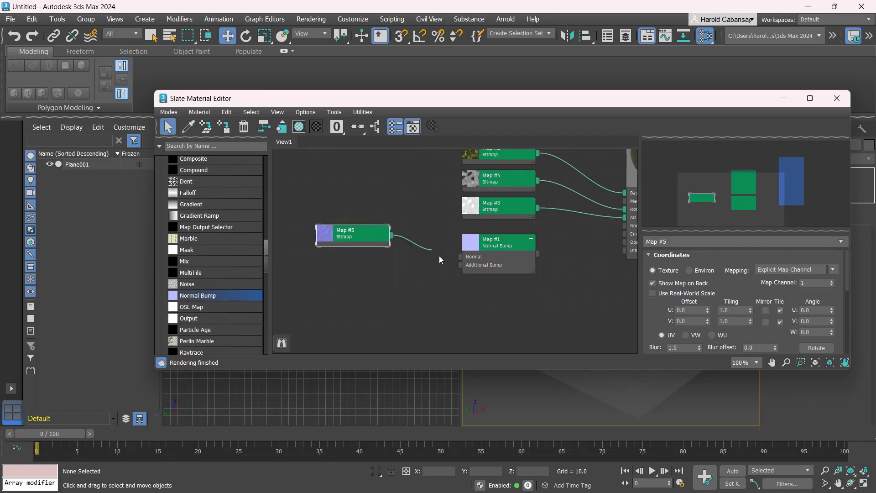
pyautogui.moveTo(439, 257); pyautogui.dragTo(460, 257)
# - Add Substance_graph_height as a bitmap node and connect it to the Normal Bump node's Additional Bump input
pyautogui.hotkey('alt', 'Tab')
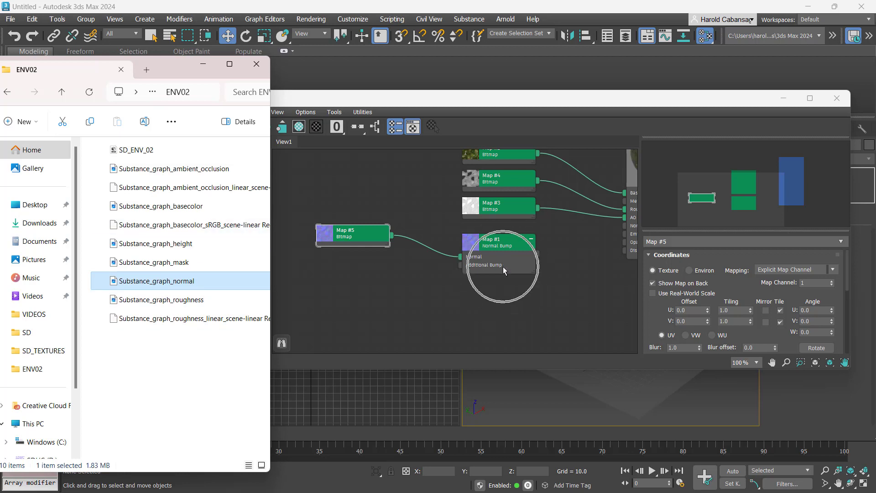
pyautogui.scroll(3, 506, 261)
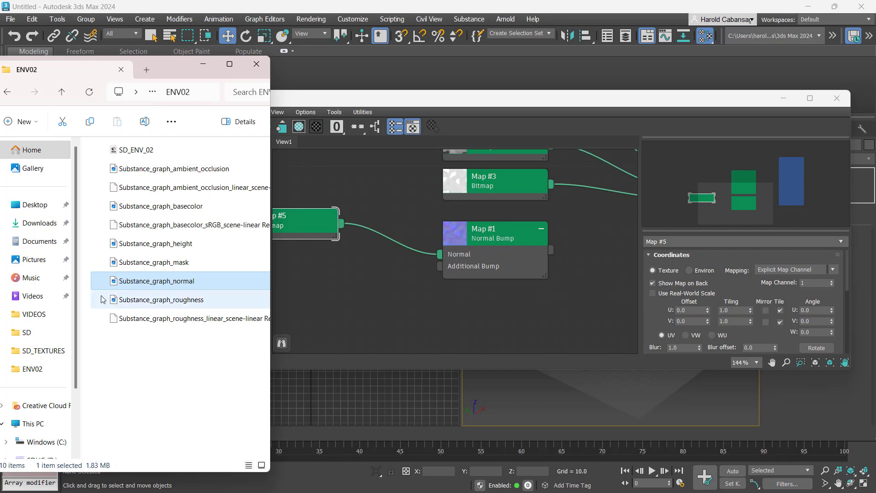
pyautogui.click(154, 247)
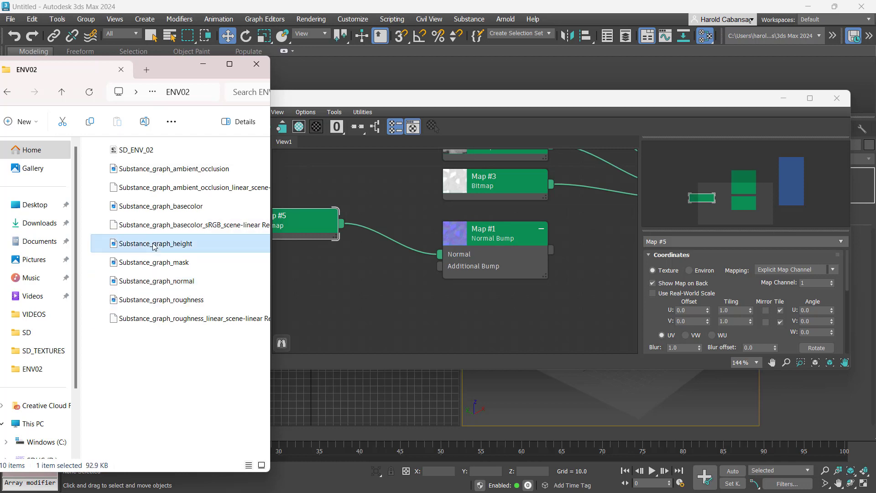
pyautogui.moveTo(137, 243); pyautogui.dragTo(337, 288)
pyautogui.moveTo(446, 292); pyautogui.dragTo(542, 280, button='middle')
pyautogui.moveTo(452, 279); pyautogui.dragTo(536, 255)
# - Connect the Normal Bump node's output to the material's Normal Map input
pyautogui.scroll(-1, 507, 291)
pyautogui.moveTo(548, 294); pyautogui.dragTo(376, 308, button='middle')
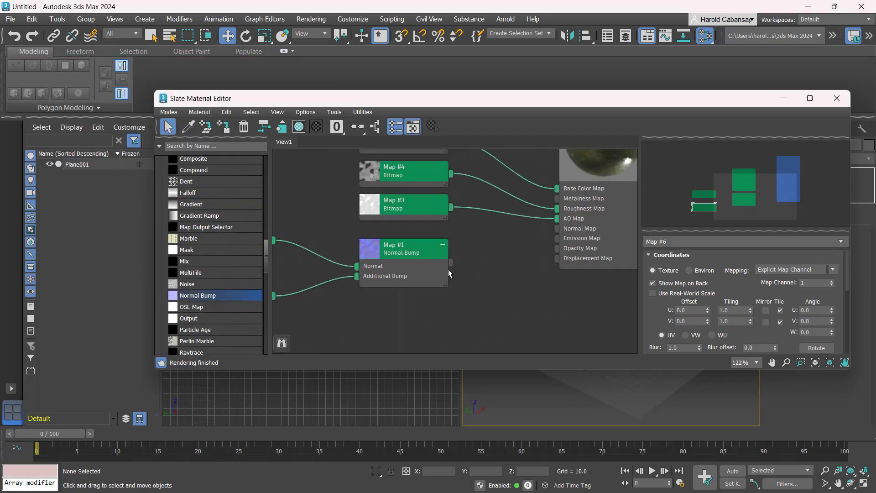
pyautogui.scroll(1, 449, 269)
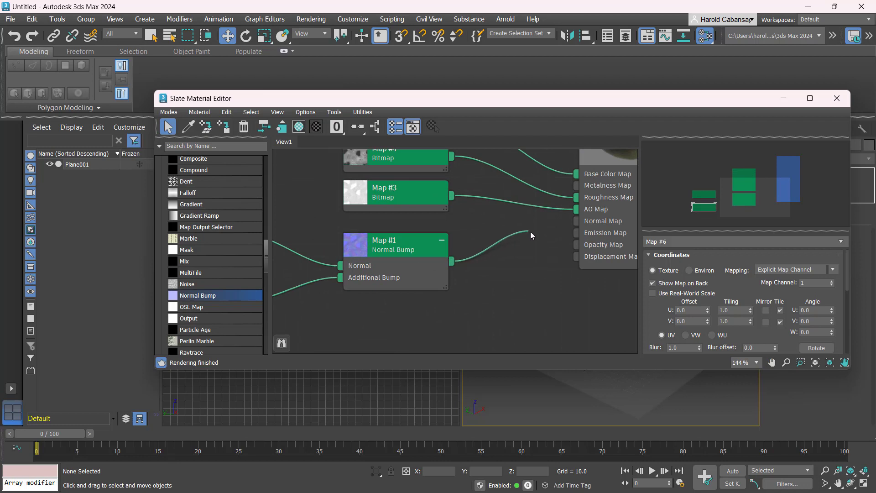
pyautogui.moveTo(530, 231); pyautogui.dragTo(581, 224)
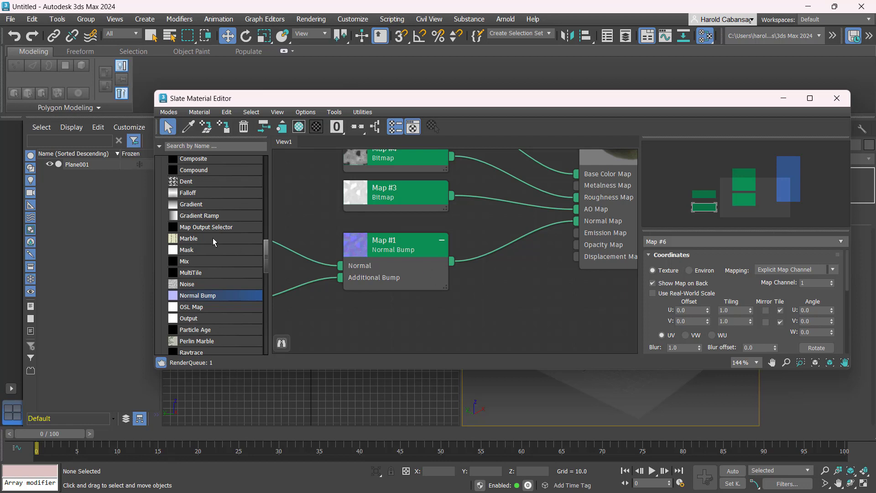
# - Review the complete node network, then the SUBSTANCE_MAT_SET preview and its map assignments from Base/Albedo to Opacity
pyautogui.scroll(-10, 422, 248)
pyautogui.scroll(6, 429, 254)
pyautogui.scroll(5, 430, 256)
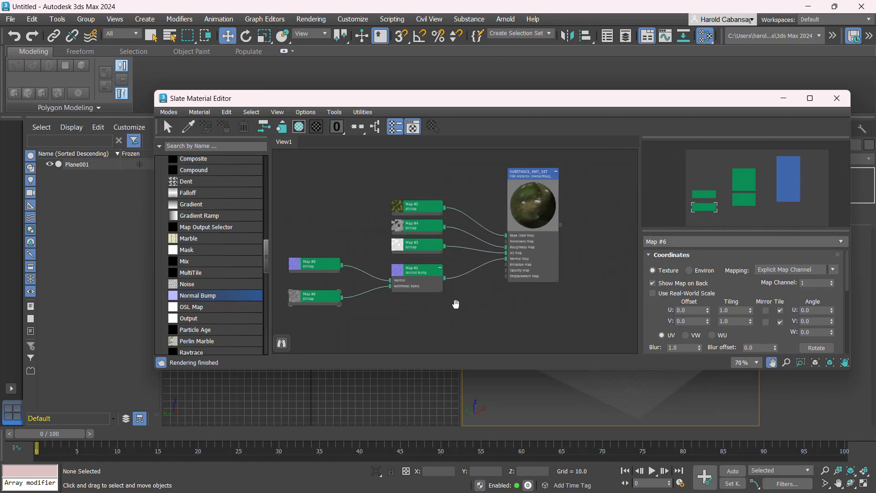
pyautogui.doubleClick(518, 207)
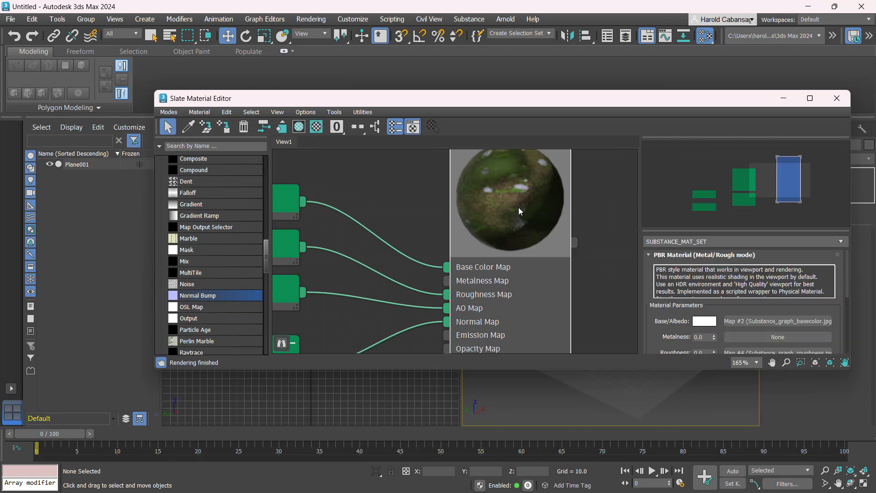
pyautogui.scroll(-4, 519, 207)
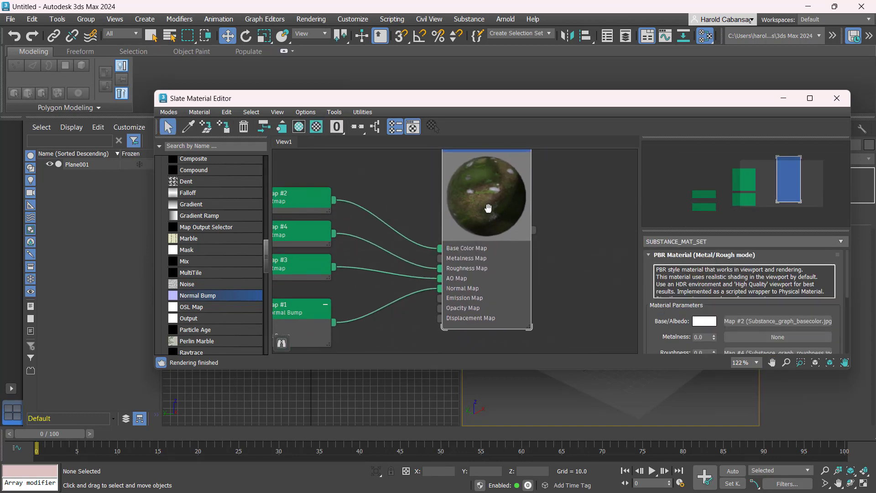
pyautogui.scroll(-6, 652, 333)
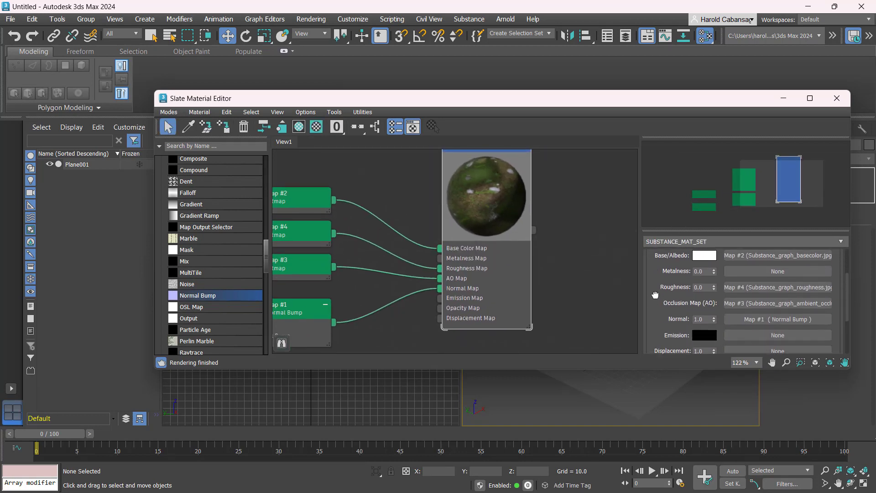
pyautogui.scroll(-2, 647, 321)
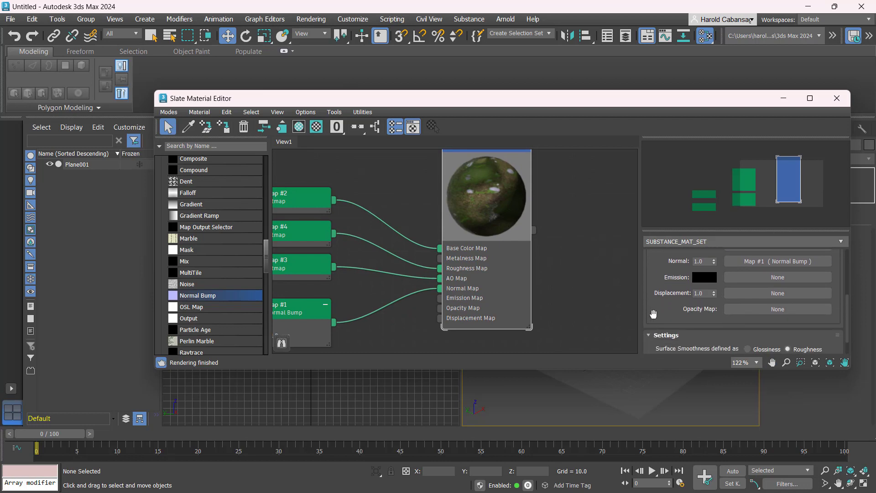
pyautogui.scroll(3, 648, 315)
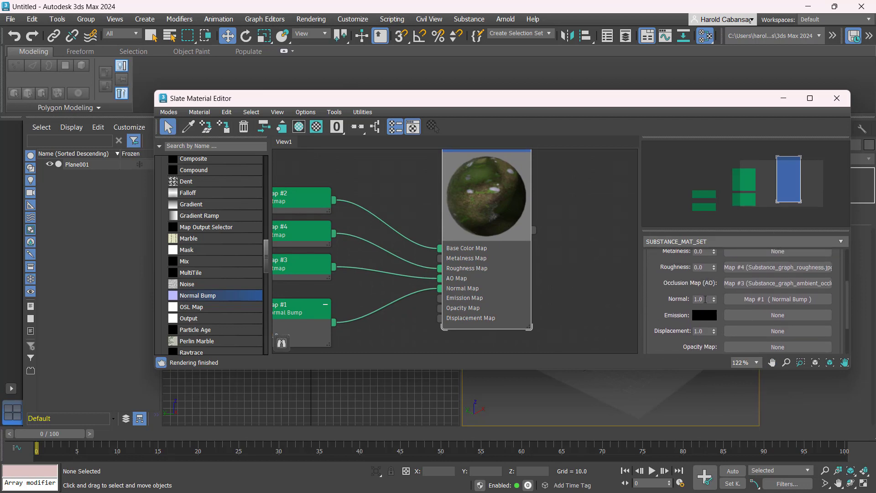
pyautogui.scroll(3, 519, 204)
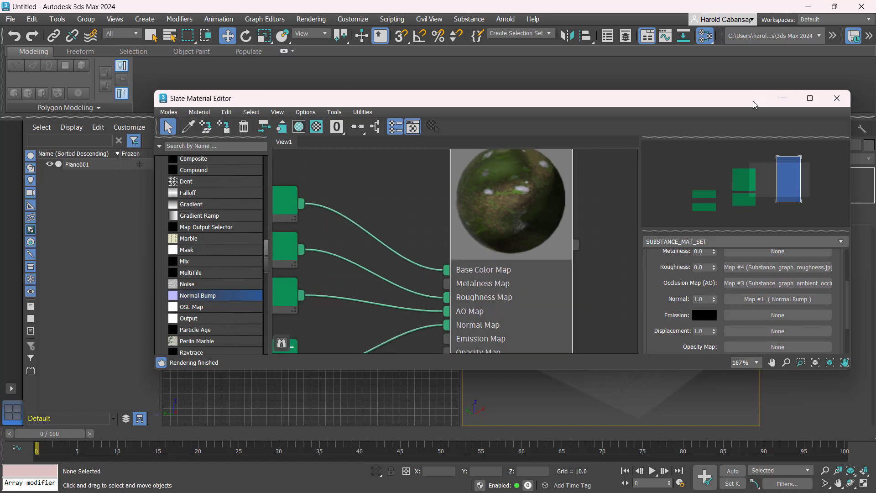
# - Move the Slate Material Editor aside to uncover the plane and maximize the Perspective viewport
pyautogui.moveTo(772, 98); pyautogui.dragTo(566, 115)
pyautogui.scroll(-5, 704, 349)
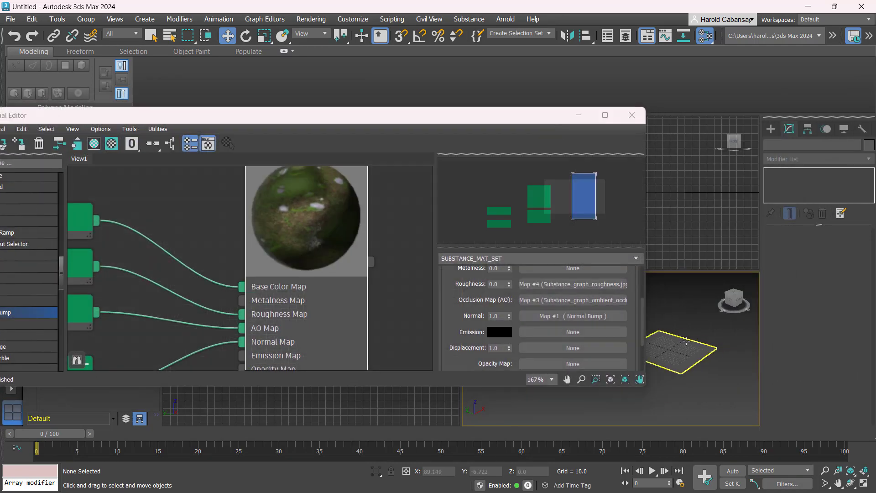
pyautogui.hotkey('alt', 'w')
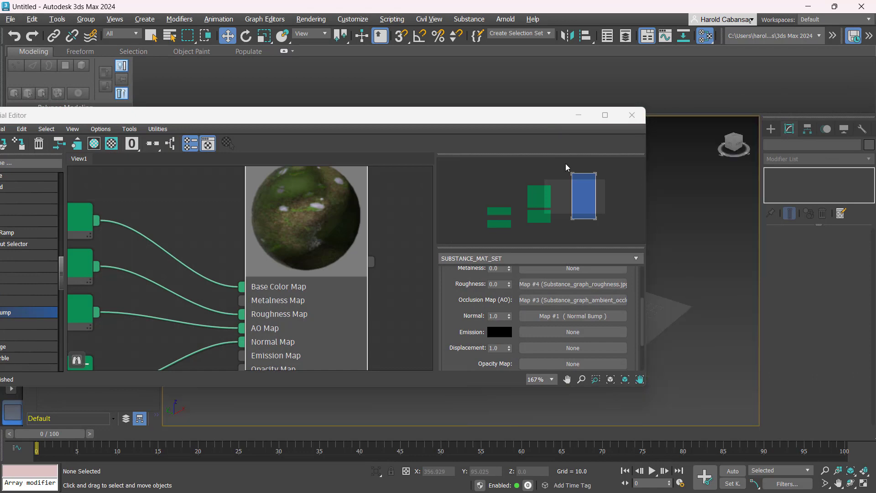
pyautogui.moveTo(500, 112); pyautogui.dragTo(339, 129)
# - Assign the SUBSTANCE_MAT_SET material to the plane in the Perspective viewport
pyautogui.scroll(10, 613, 310)
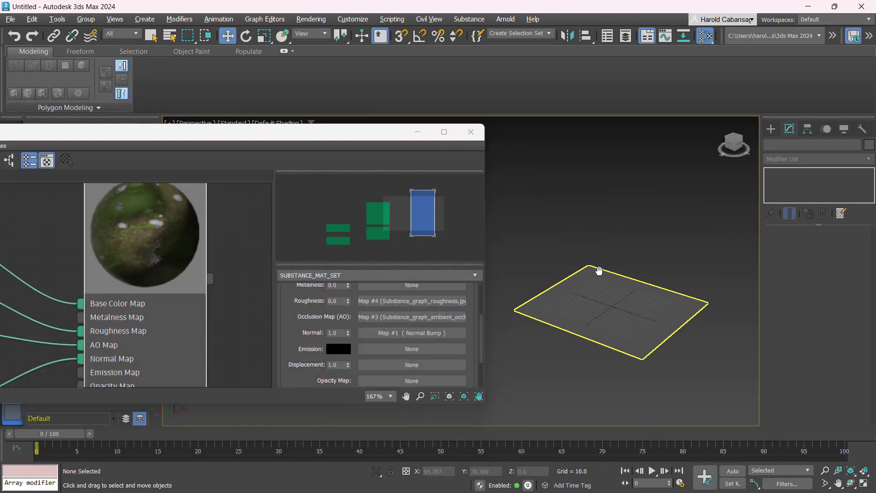
pyautogui.moveTo(657, 314); pyautogui.dragTo(609, 296, button='middle')
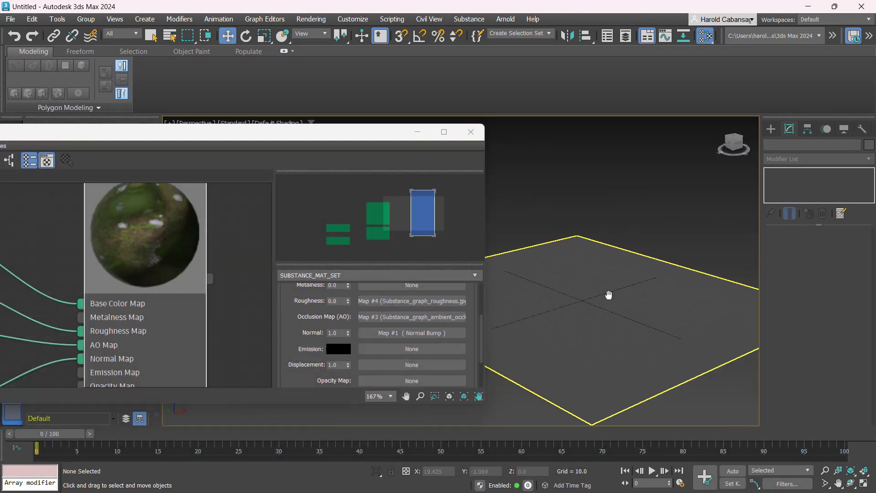
pyautogui.moveTo(210, 278); pyautogui.dragTo(635, 295)
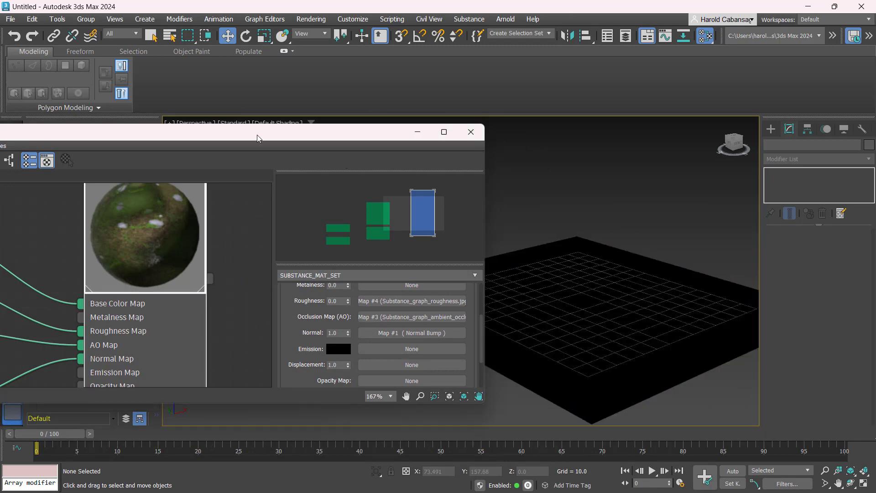
# - Bring the Slate Material Editor back into view and turn on the shaded viewport display of SUBSTANCE_MAT_SET
pyautogui.moveTo(257, 133); pyautogui.dragTo(560, 170)
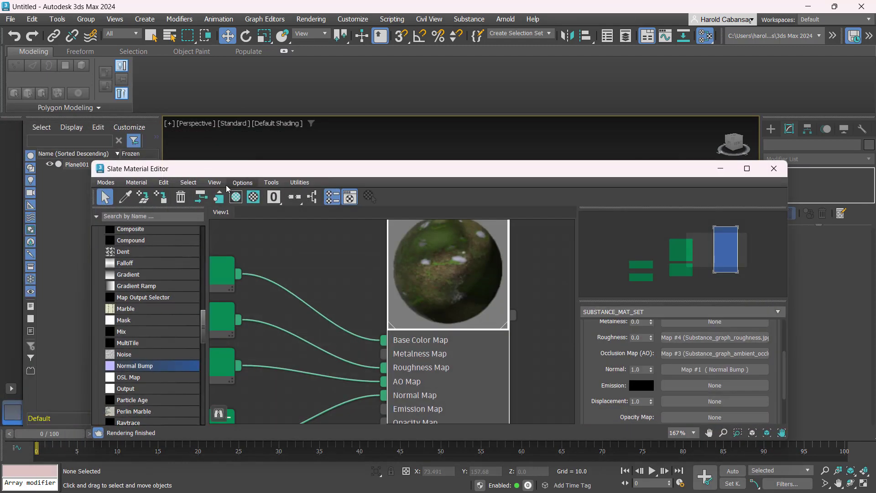
pyautogui.click(253, 199)
pyautogui.click(237, 198)
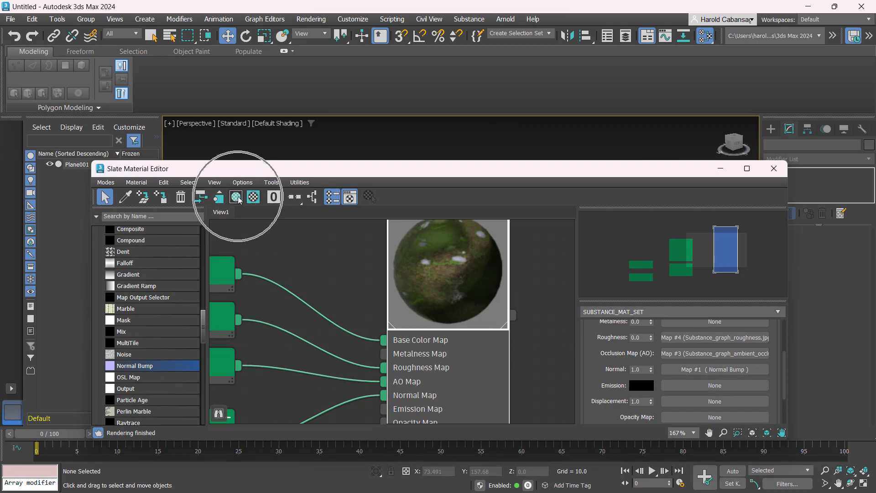
# - Uncover the Perspective viewport, switch its rendering to High Quality, and select the plane
pyautogui.moveTo(389, 168); pyautogui.dragTo(409, 325)
pyautogui.click(229, 125)
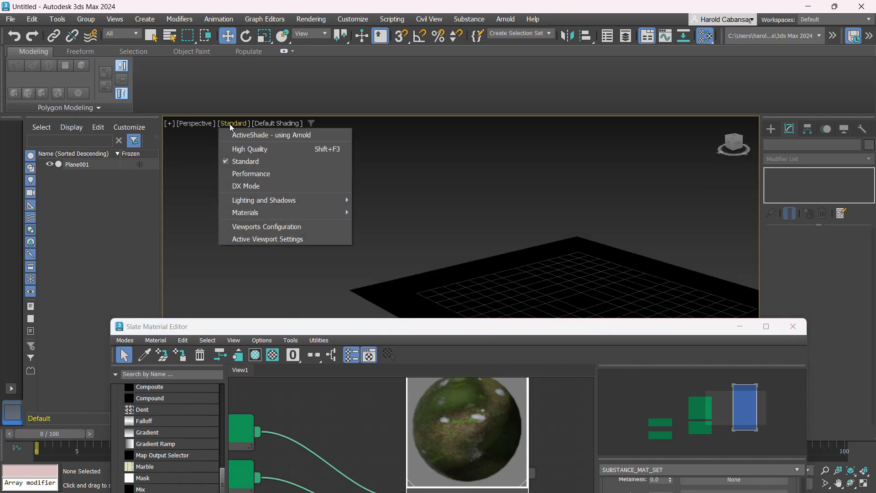
pyautogui.click(240, 146)
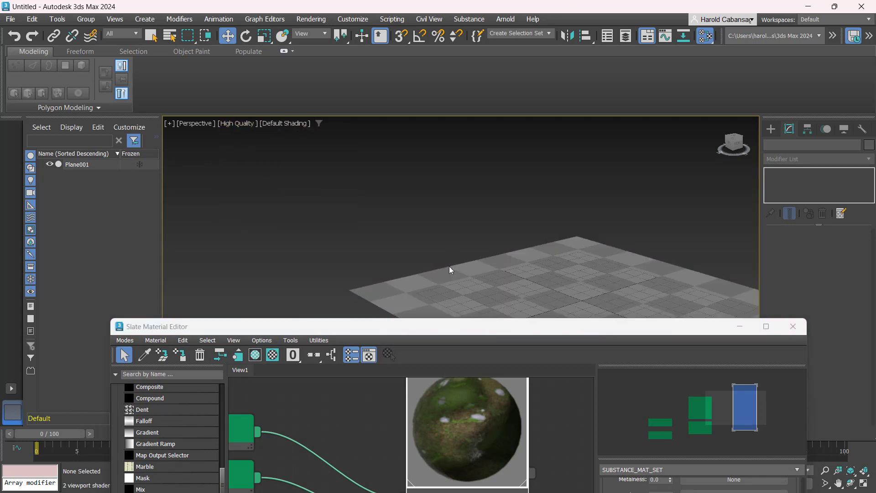
pyautogui.keyDown('alt'); pyautogui.moveTo(447, 266); pyautogui.dragTo(473, 224, button='middle'); pyautogui.keyUp('alt')
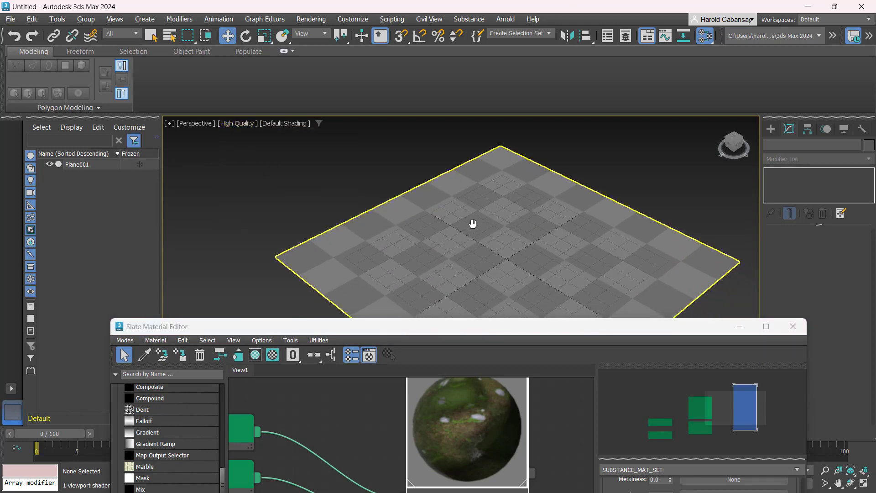
pyautogui.click(408, 231)
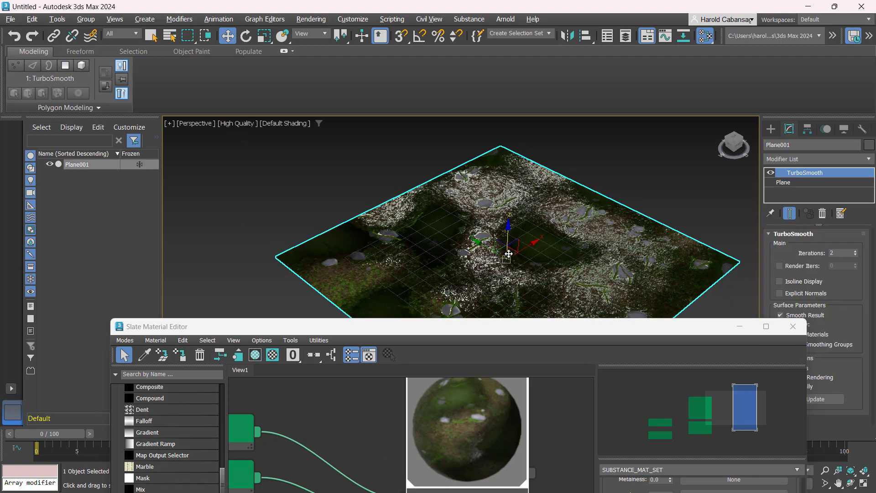
# - Render the textured plane from the Perspective view, check the result in the Arnold RenderView, and close it
pyautogui.moveTo(511, 274)
pyautogui.keyDown('alt'); pyautogui.mouseDown(button='middle')
pyautogui.moveTo(499, 252)
pyautogui.moveTo(519, 268)
pyautogui.mouseUp(button='middle'); pyautogui.keyUp('alt')
pyautogui.hotkey('shift', 'q')
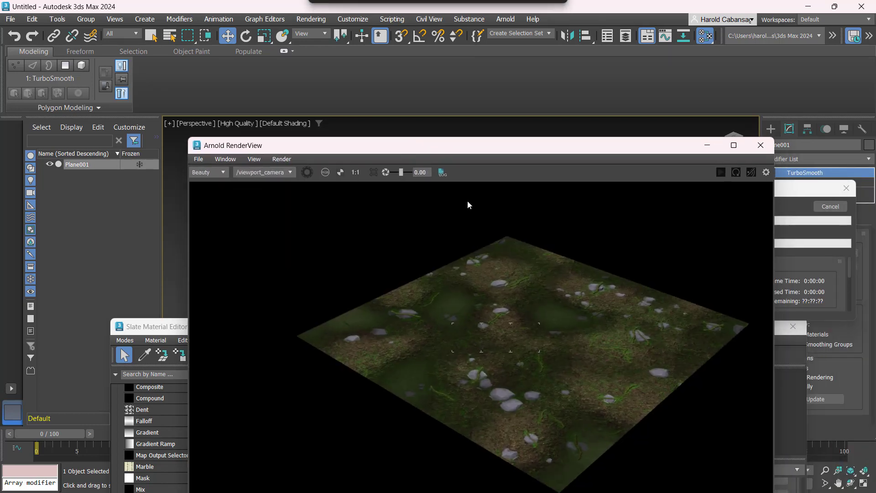
pyautogui.click(489, 343)
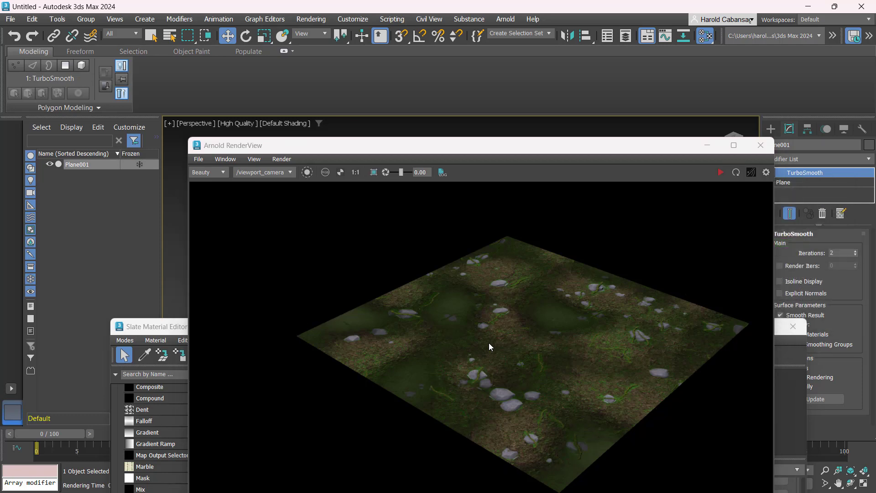
pyautogui.click(761, 145)
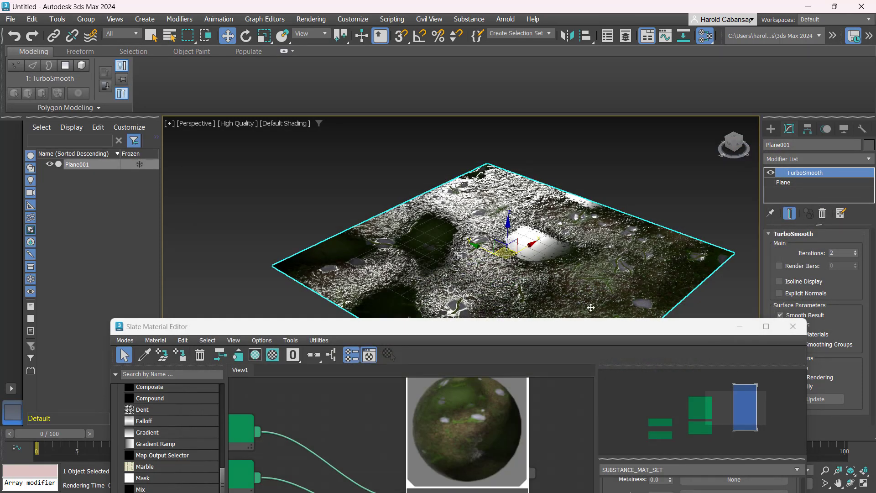
# - Review the bitmap and Normal Bump connections to SUBSTANCE_MAT_SET, then close the Slate Material Editor
pyautogui.moveTo(566, 330); pyautogui.dragTo(576, 207)
pyautogui.scroll(-5, 346, 356)
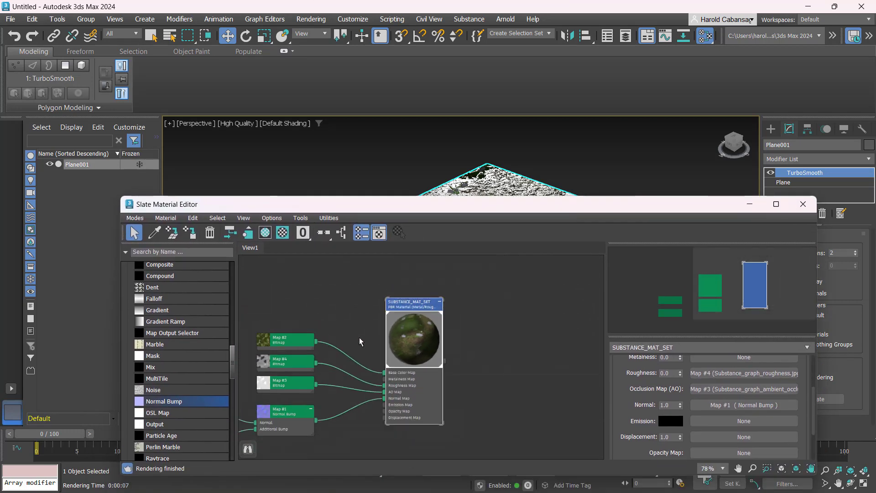
pyautogui.moveTo(372, 338); pyautogui.dragTo(481, 287, button='middle')
pyautogui.scroll(3, 361, 356)
pyautogui.scroll(-1, 362, 359)
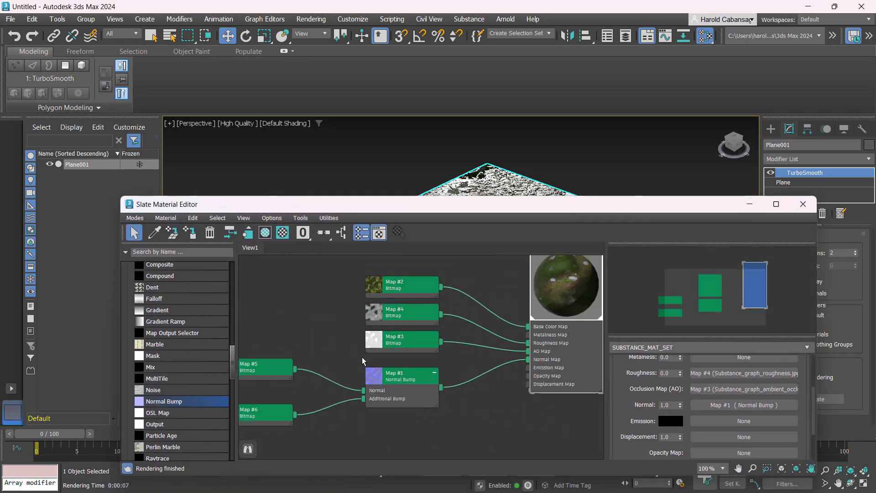
pyautogui.moveTo(492, 368); pyautogui.dragTo(382, 359, button='middle')
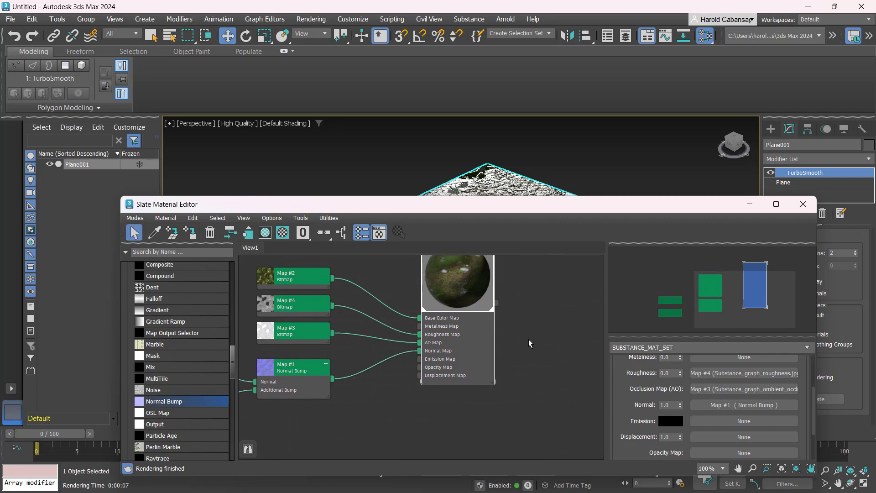
pyautogui.scroll(-1, 530, 343)
pyautogui.moveTo(678, 206); pyautogui.dragTo(518, 204)
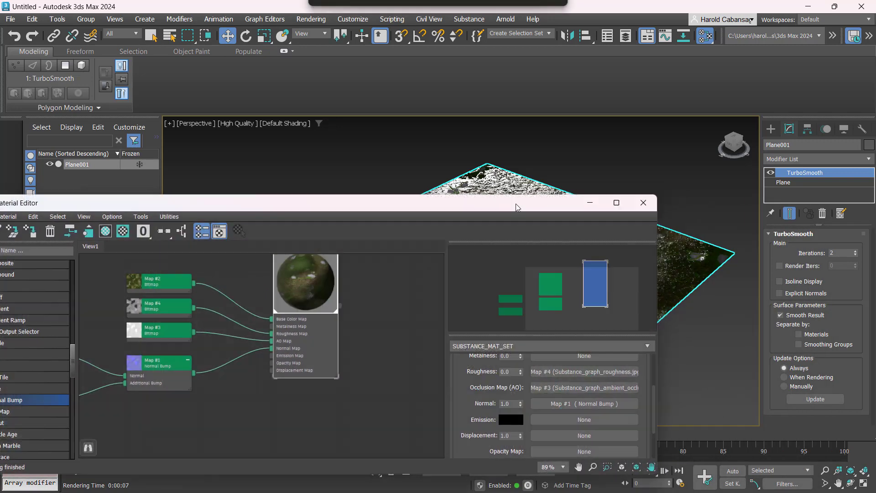
pyautogui.click(650, 205)
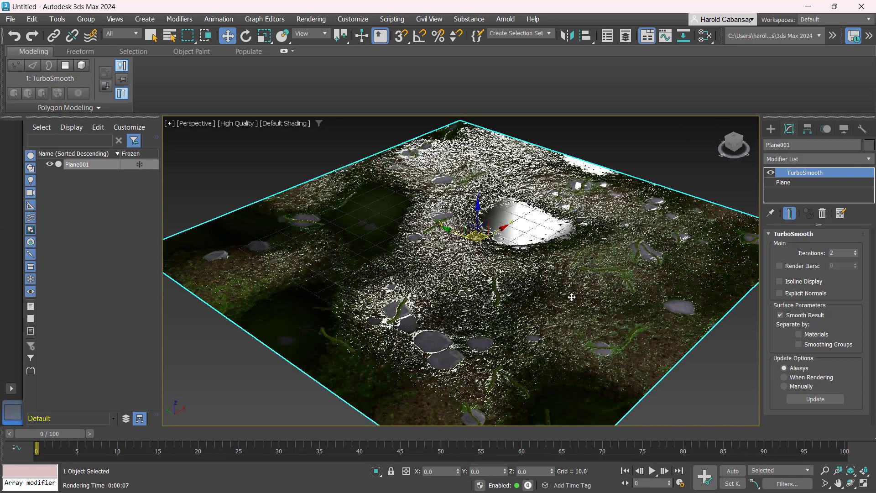
# - Add a Displace modifier above TurboSmooth on the plane
pyautogui.click(801, 160)
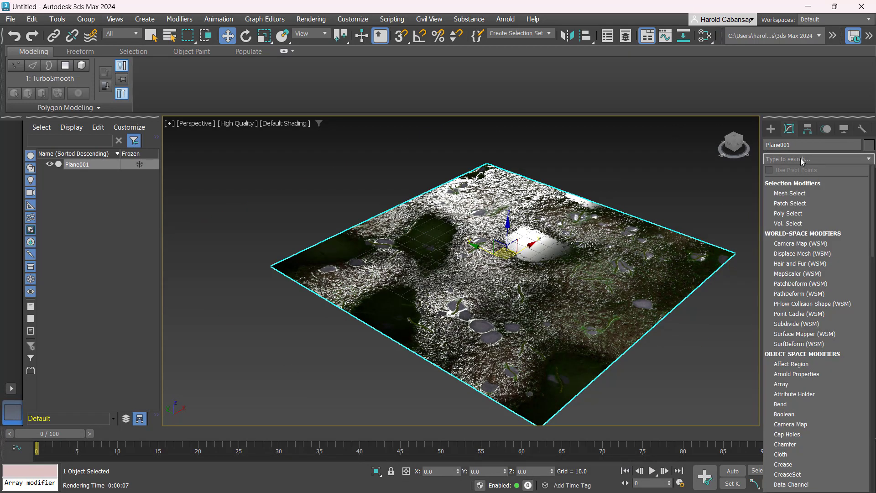
pyautogui.write('t')
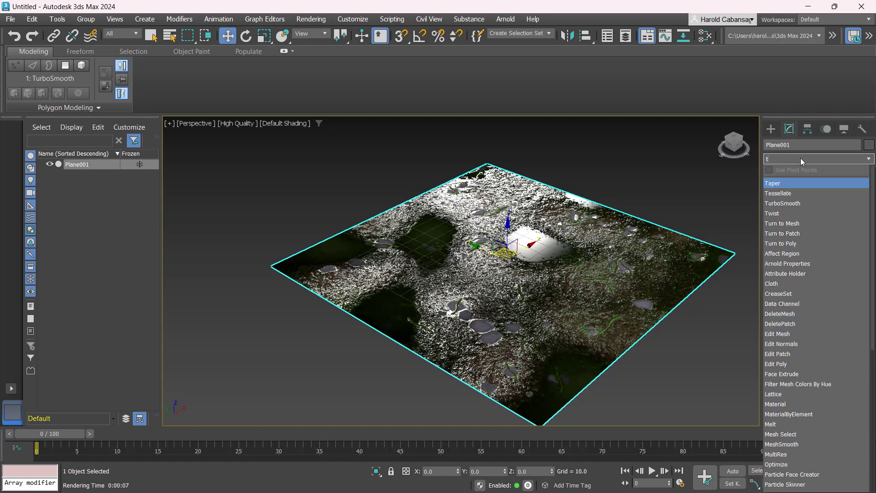
pyautogui.write('u')
pyautogui.press('BackSpace')
pyautogui.press('BackSpace')
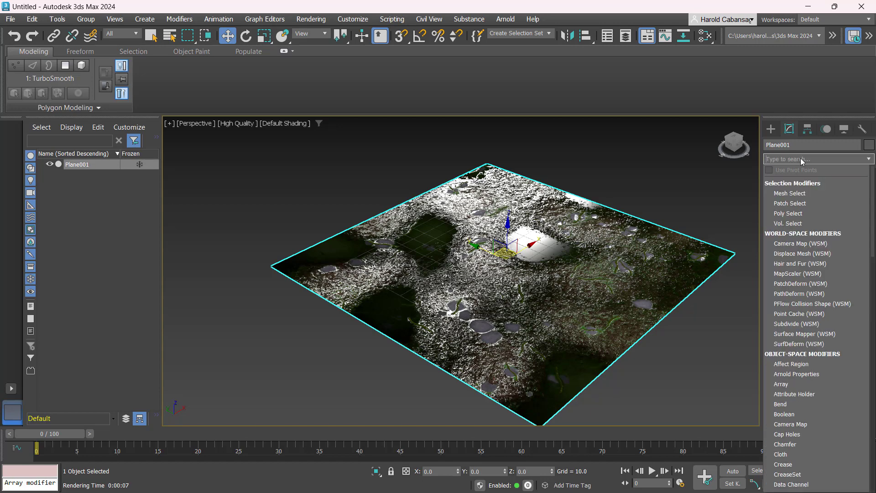
pyautogui.write('dis')
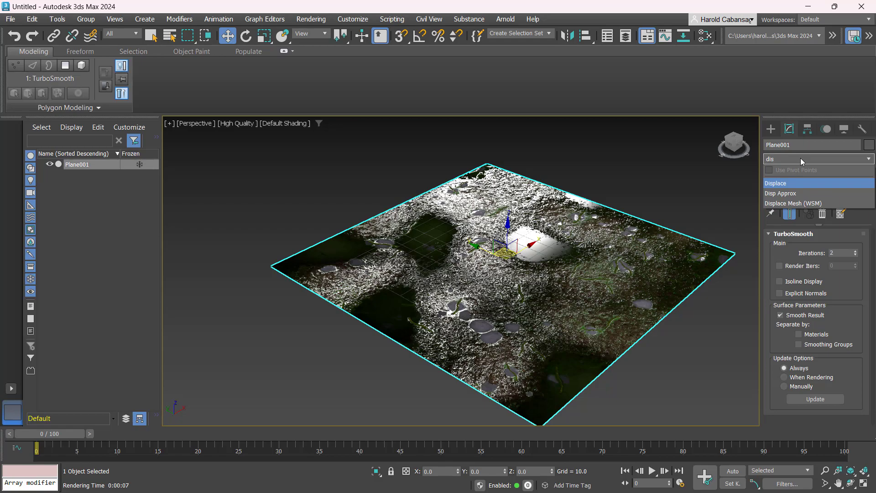
pyautogui.click(799, 184)
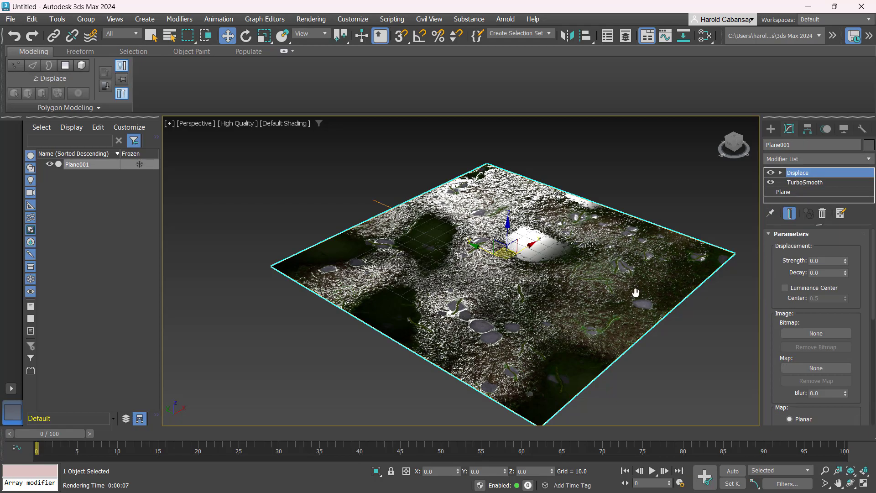
# - Open the image file selection for the Displace modifier's bitmap
pyautogui.moveTo(636, 292); pyautogui.dragTo(609, 291, button='middle')
pyautogui.keyDown('alt'); pyautogui.moveTo(635, 340); pyautogui.dragTo(614, 340, button='middle'); pyautogui.keyUp('alt')
pyautogui.click(816, 340)
pyautogui.click(816, 340)
pyautogui.click(816, 333)
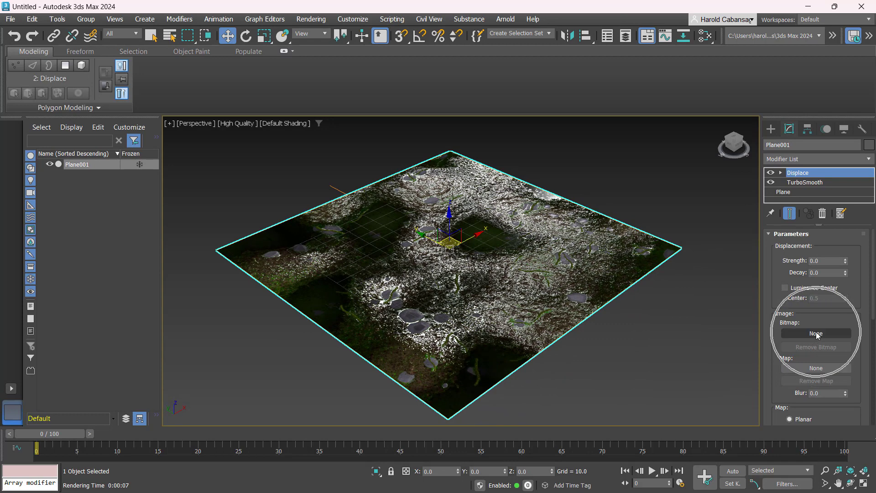
pyautogui.click(816, 334)
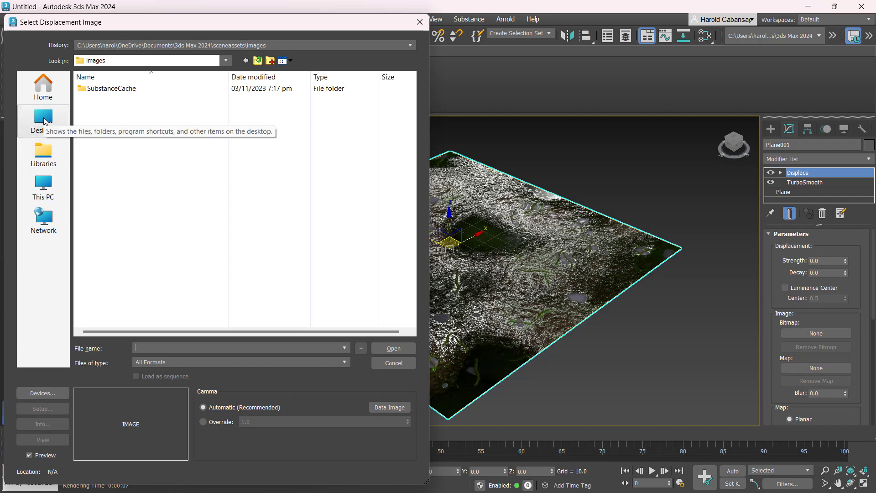
# - Browse from the Desktop through the project's texturing folder and SD_TEXTURES to the ENV02 folder
pyautogui.click(45, 114)
pyautogui.scroll(-3, 103, 236)
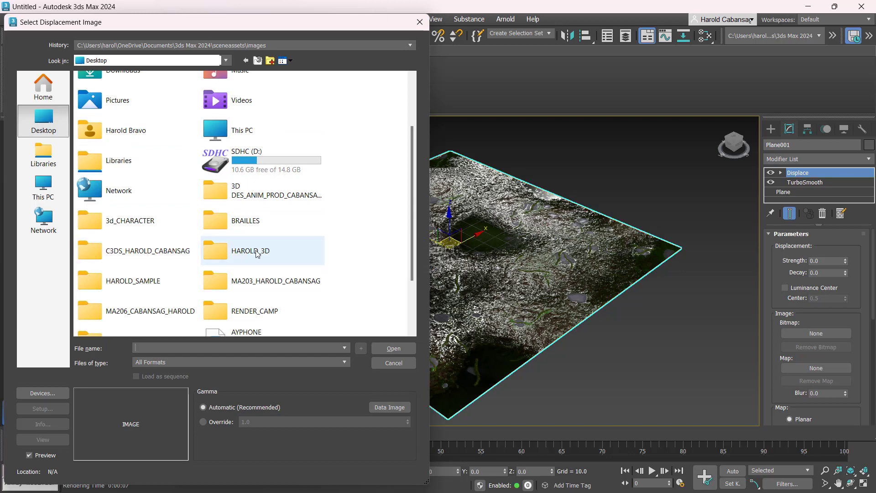
pyautogui.scroll(-3, 164, 250)
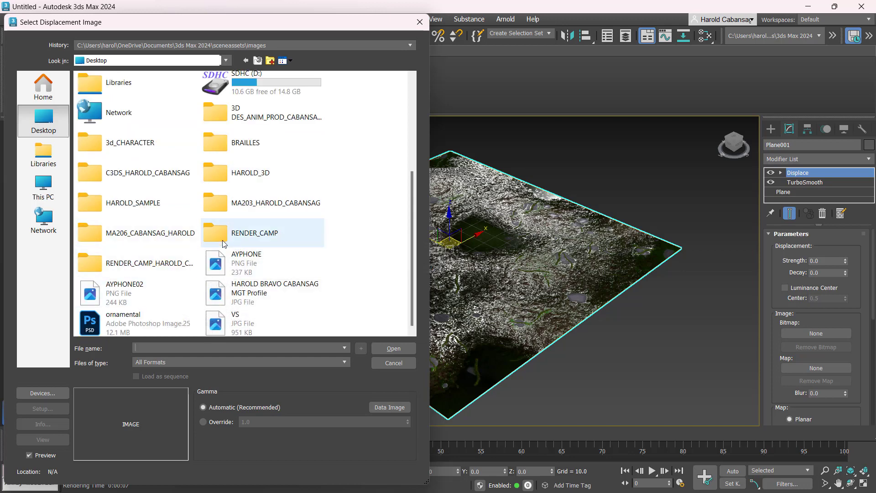
pyautogui.scroll(3, 287, 205)
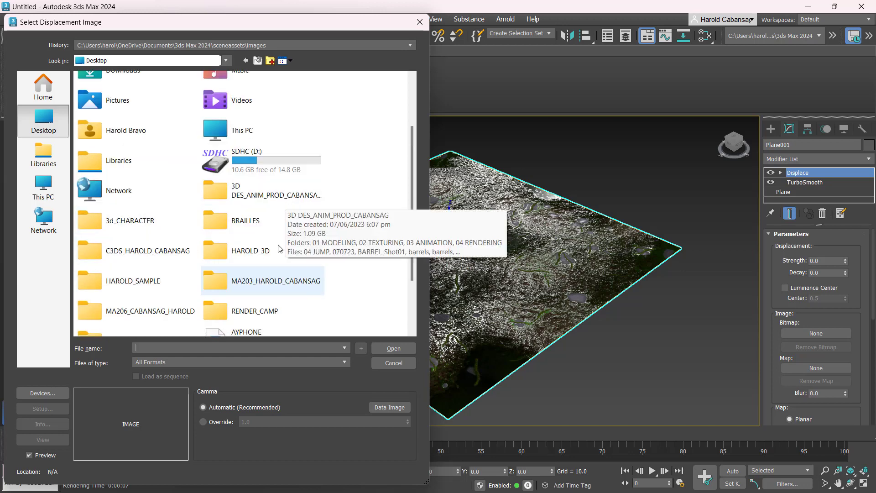
pyautogui.scroll(-3, 282, 256)
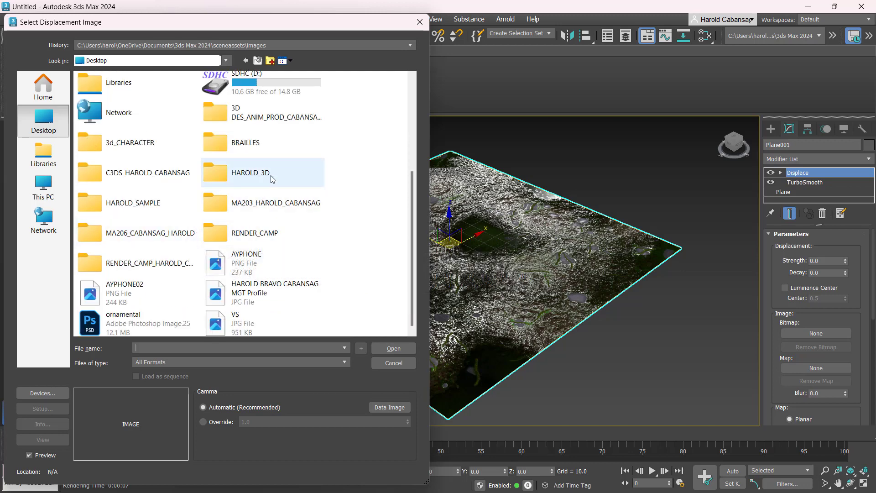
pyautogui.scroll(3, 216, 183)
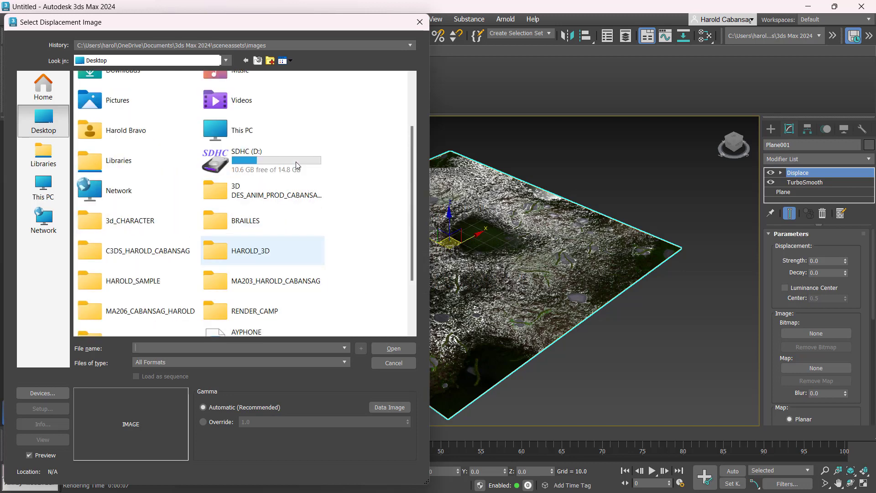
pyautogui.doubleClick(157, 261)
pyautogui.doubleClick(179, 120)
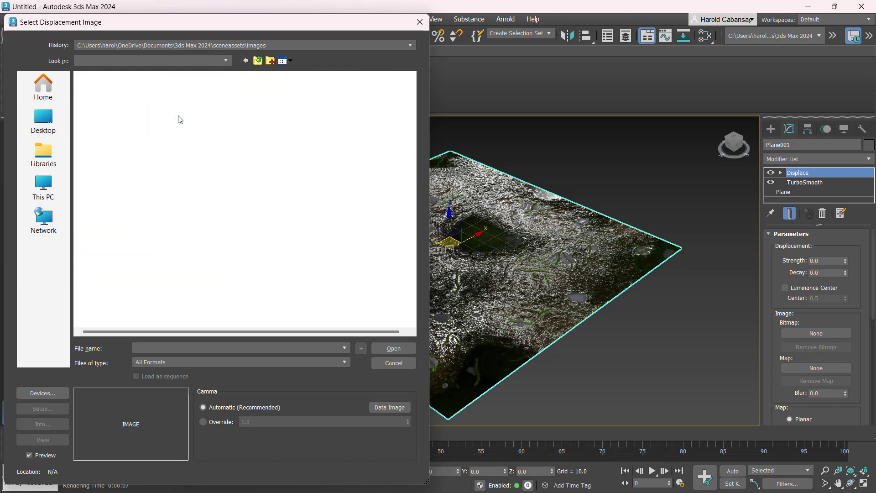
pyautogui.doubleClick(101, 125)
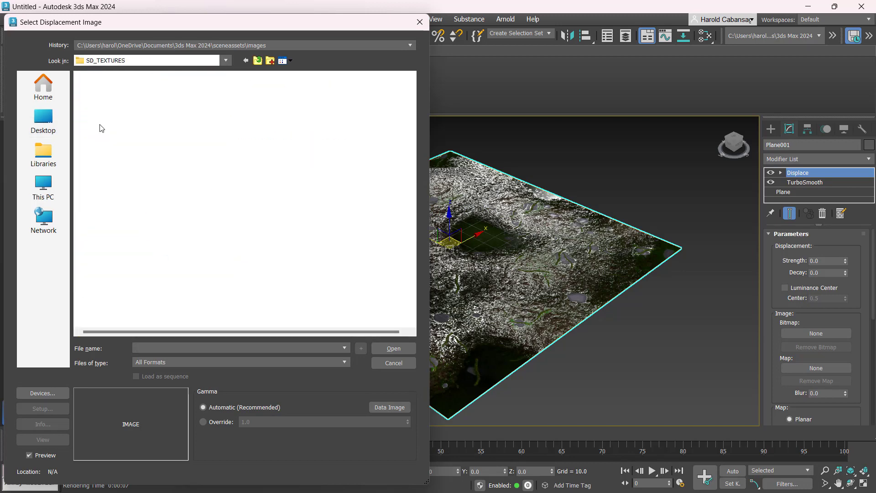
pyautogui.doubleClick(97, 88)
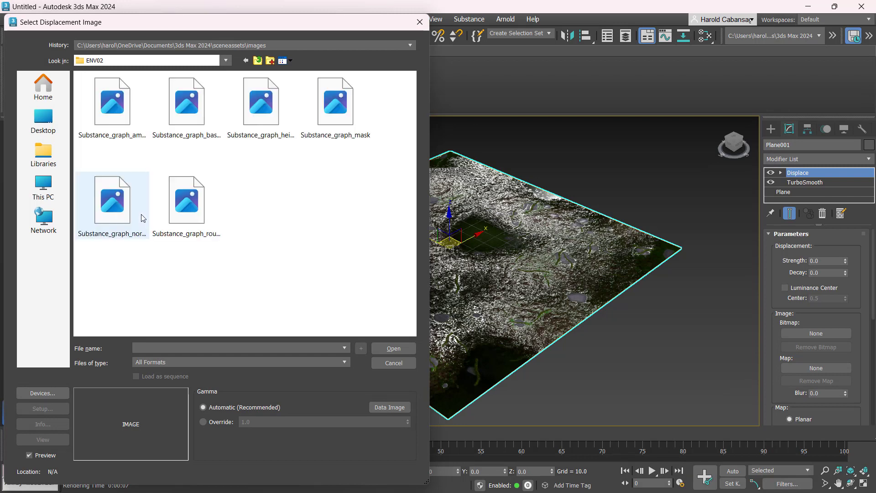
# - Show the ENV02 files as a list and load Substance_graph_height as the displacement bitmap
pyautogui.click(290, 61)
pyautogui.click(303, 125)
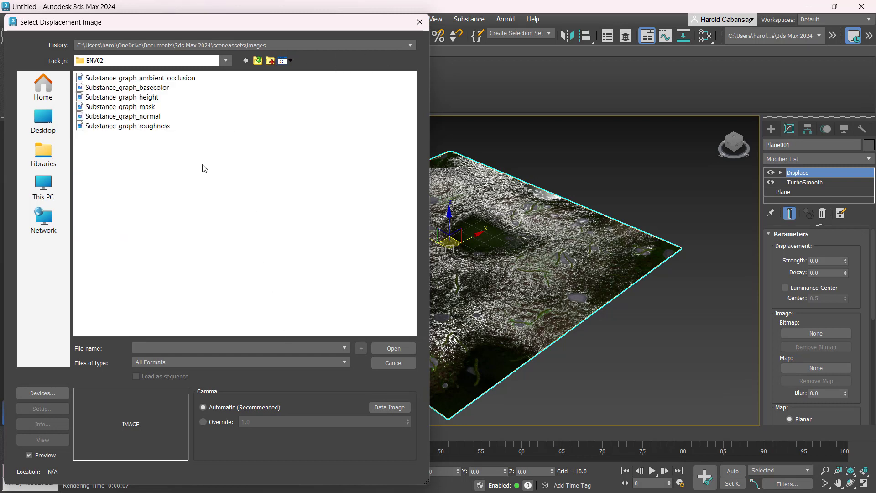
pyautogui.click(156, 98)
pyautogui.press('ctrl')
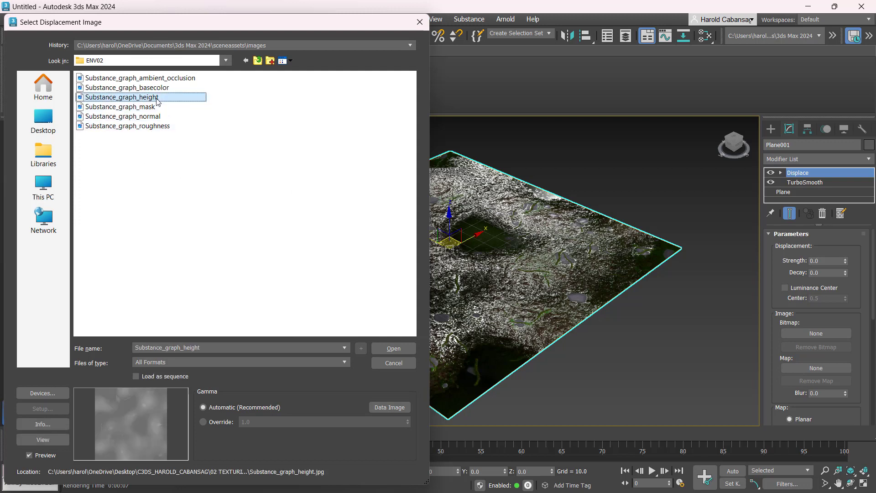
pyautogui.click(397, 350)
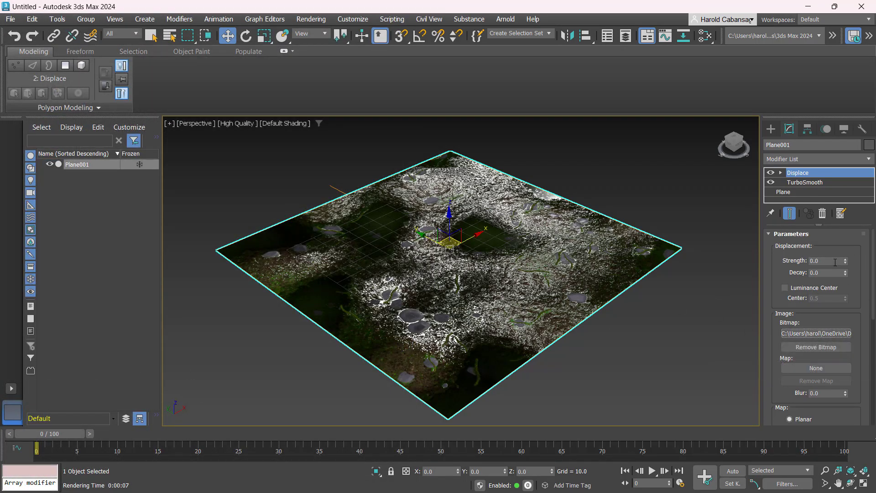
# - Set the Displace modifier's strength to 100 and inspect the displaced terrain
pyautogui.moveTo(846, 262); pyautogui.dragTo(844, 224)
pyautogui.keyDown('alt'); pyautogui.moveTo(657, 324); pyautogui.dragTo(634, 303, button='middle'); pyautogui.keyUp('alt')
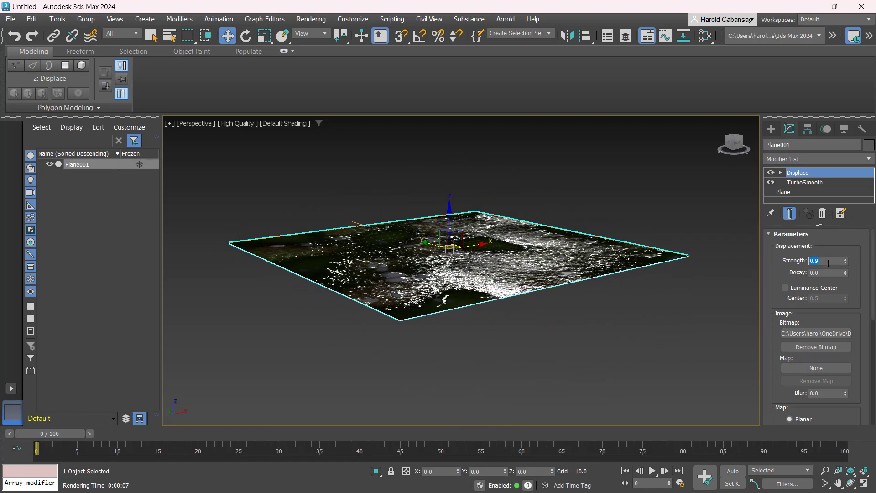
pyautogui.press('Return')
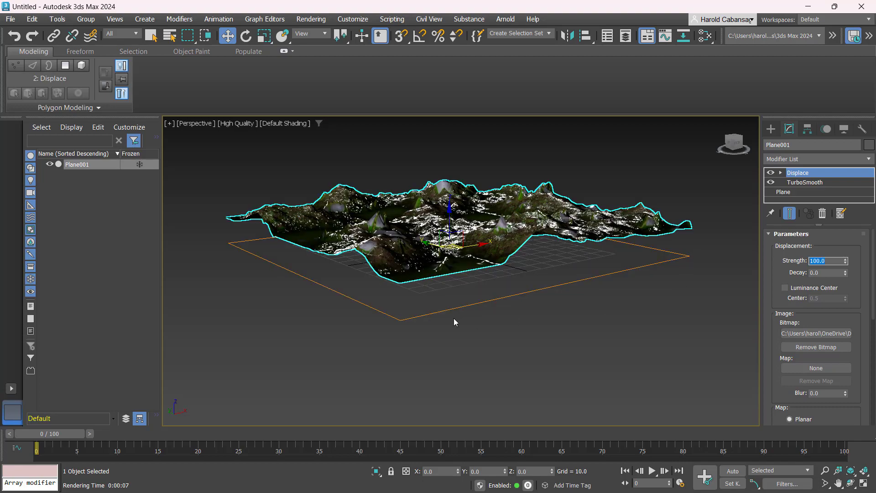
pyautogui.keyDown('alt'); pyautogui.moveTo(360, 311); pyautogui.dragTo(365, 275, button='middle'); pyautogui.keyUp('alt')
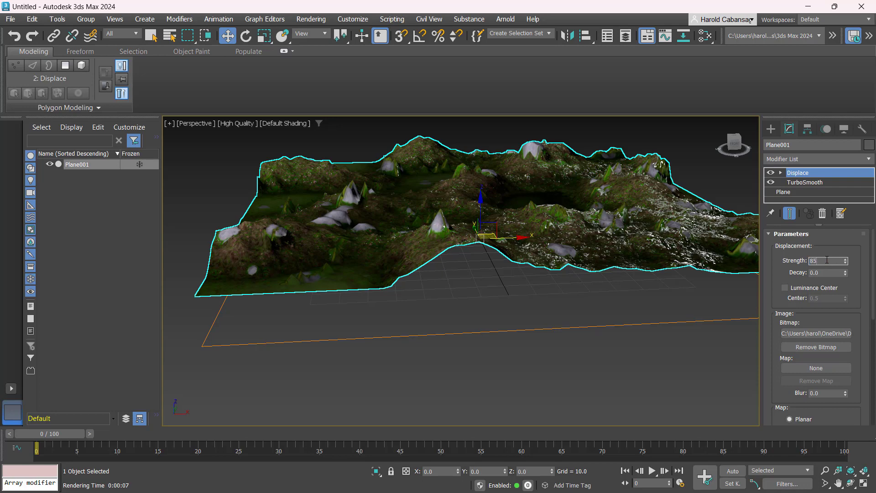
# - Try Displace strengths of 85 and 35.7 on the plane and inspect the terrain relief
pyautogui.press('Return')
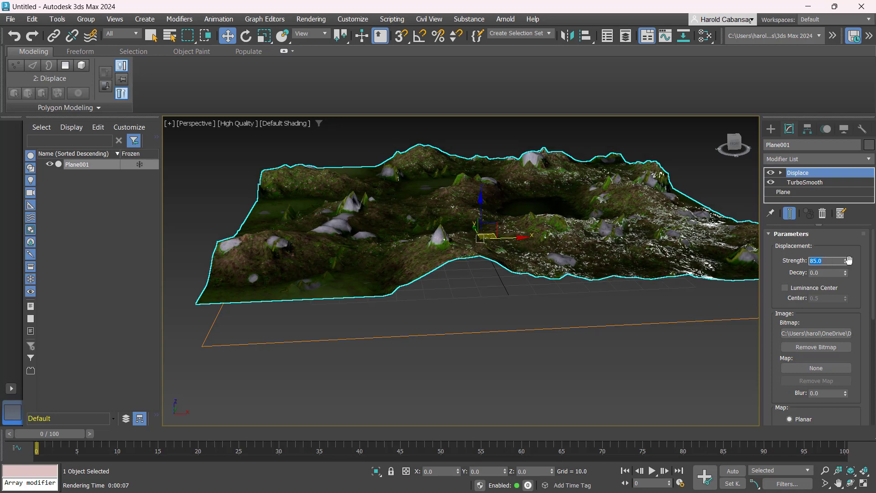
pyautogui.moveTo(848, 260); pyautogui.dragTo(849, 275)
pyautogui.moveTo(852, 285); pyautogui.dragTo(855, 288)
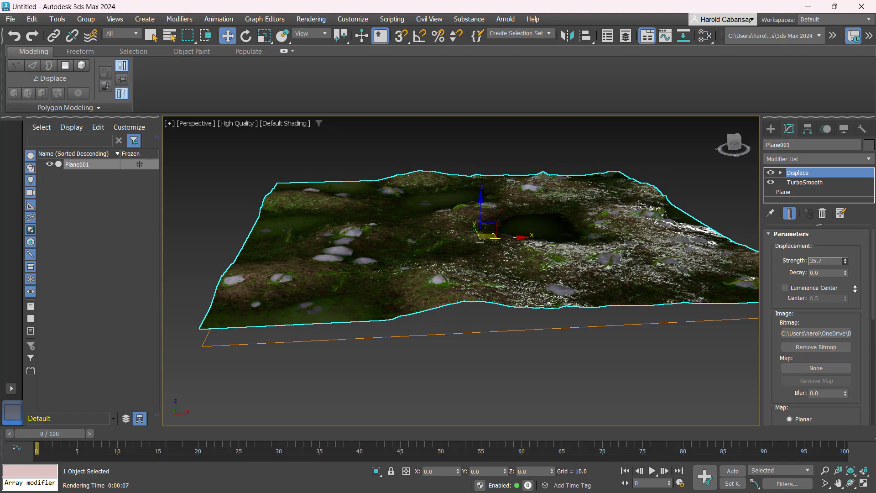
pyautogui.doubleClick(827, 259)
pyautogui.keyDown('alt'); pyautogui.moveTo(622, 323); pyautogui.dragTo(666, 320, button='middle'); pyautogui.keyUp('alt')
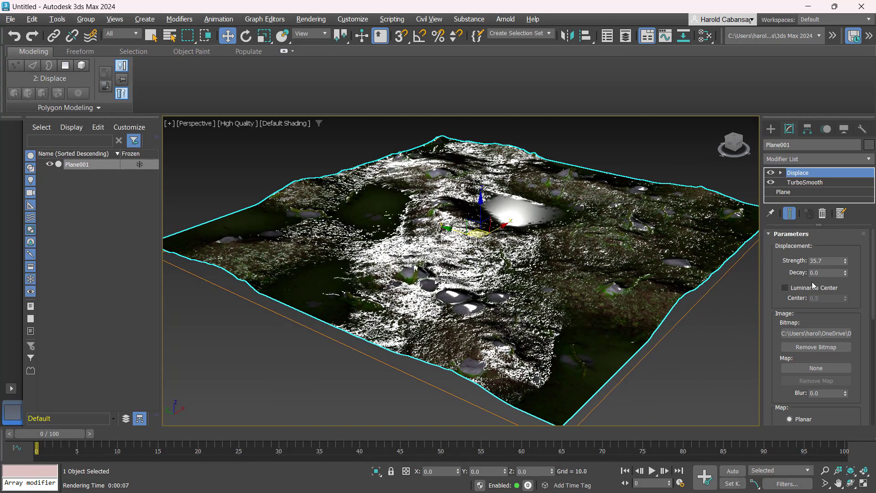
# - Set the Displace modifier's strength to 60 and inspect the terrain from another angle
pyautogui.doubleClick(827, 261)
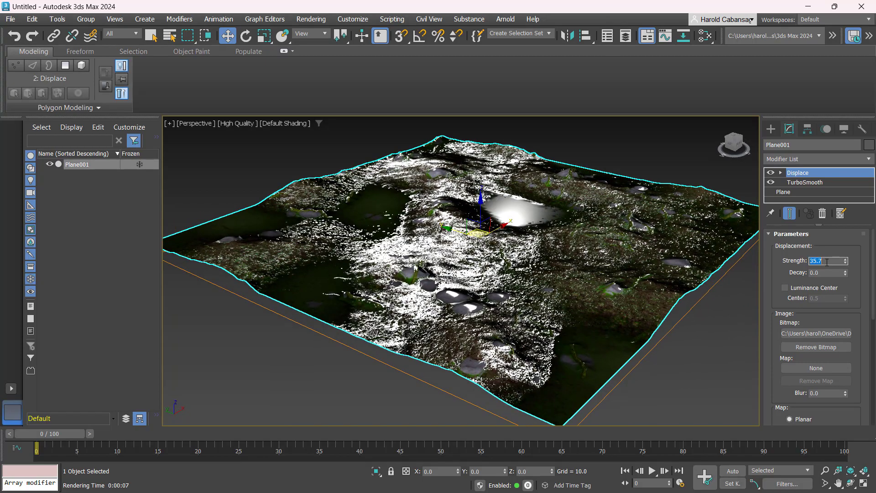
pyautogui.write('60')
pyautogui.press('Return')
pyautogui.keyDown('alt'); pyautogui.moveTo(520, 279); pyautogui.dragTo(417, 323, button='middle'); pyautogui.keyUp('alt')
pyautogui.scroll(3, 419, 279)
pyautogui.scroll(-3, 421, 279)
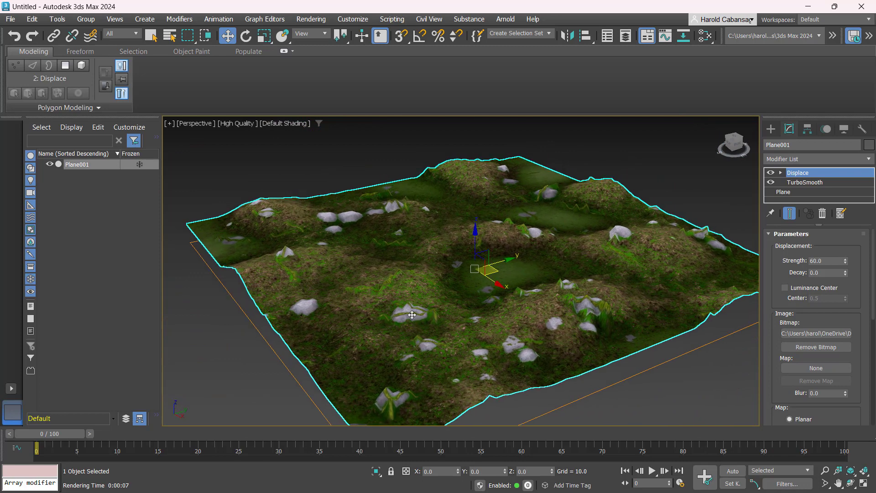
# - Render the perspective view with Arnold, examine the displaced terrain, and close the render view
pyautogui.hotkey('shift', 'q')
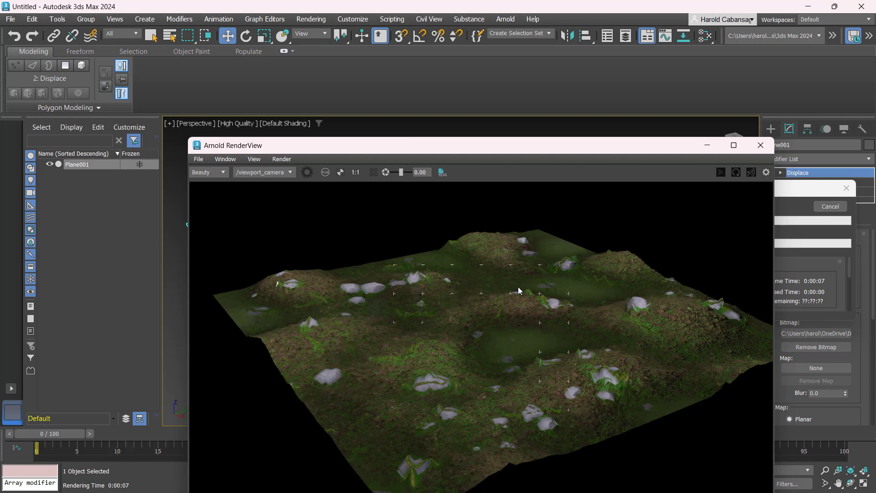
pyautogui.click(325, 329)
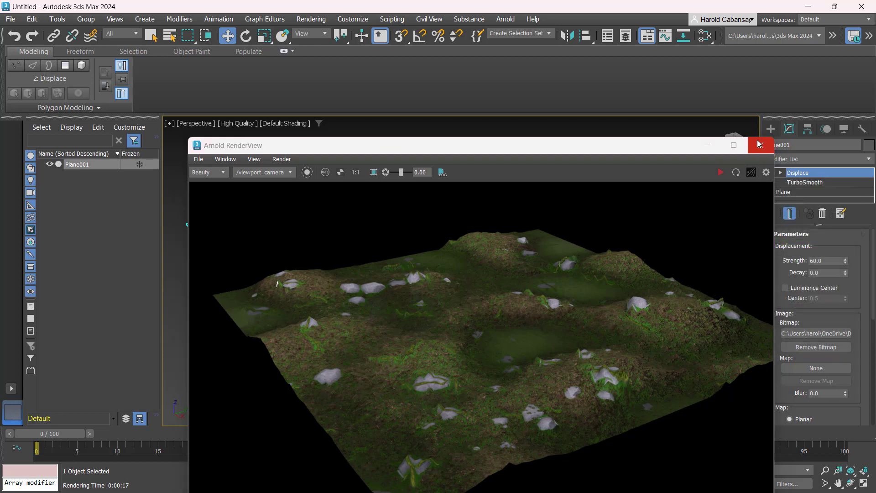
pyautogui.click(759, 144)
# - Change the production renderer from Arnold to Scanline Renderer in the render setup
pyautogui.scroll(-3, 578, 255)
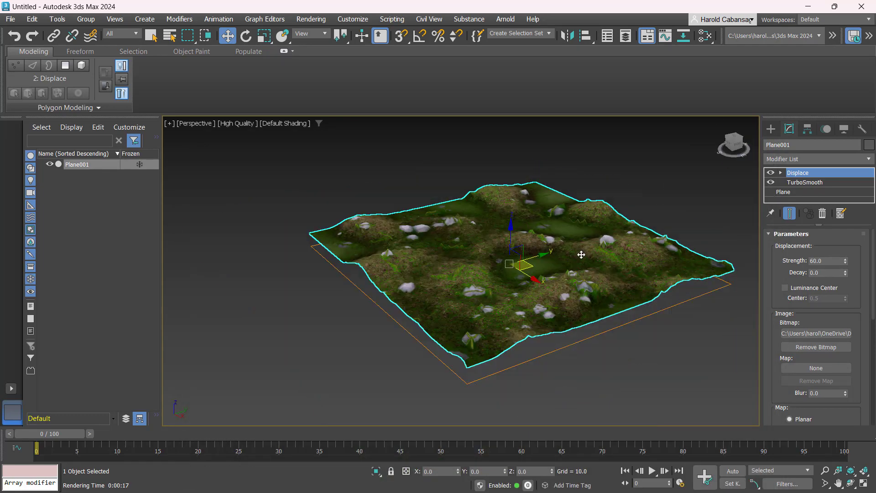
pyautogui.moveTo(546, 256); pyautogui.dragTo(501, 304, button='middle')
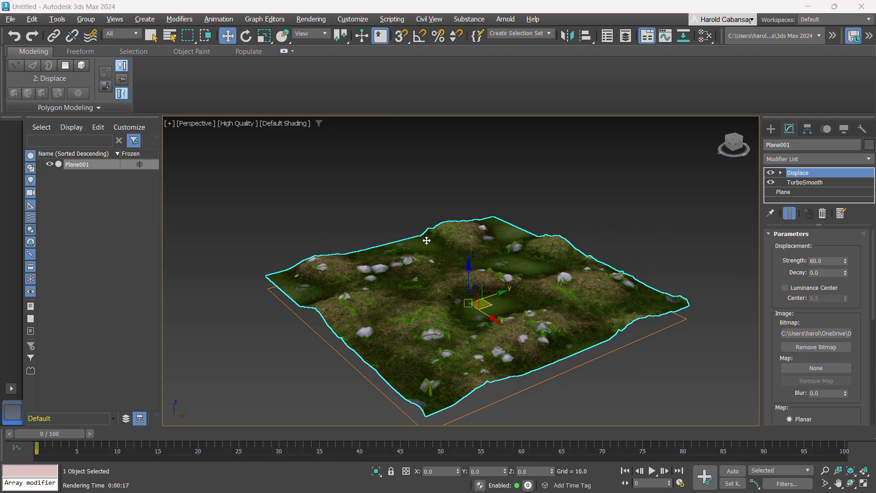
pyautogui.scroll(1, 427, 240)
pyautogui.scroll(-1, 437, 245)
pyautogui.keyDown('alt'); pyautogui.moveTo(438, 245); pyautogui.dragTo(447, 261, button='middle'); pyautogui.keyUp('alt')
pyautogui.scroll(2, 428, 251)
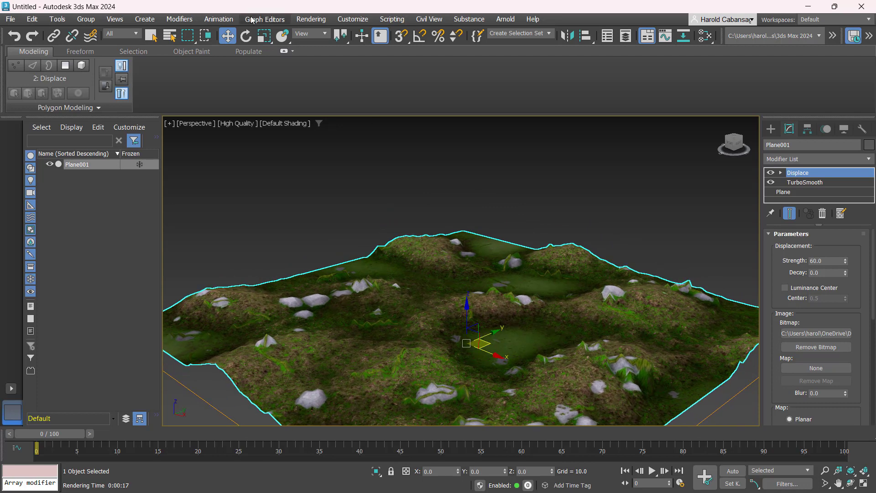
pyautogui.click(319, 19)
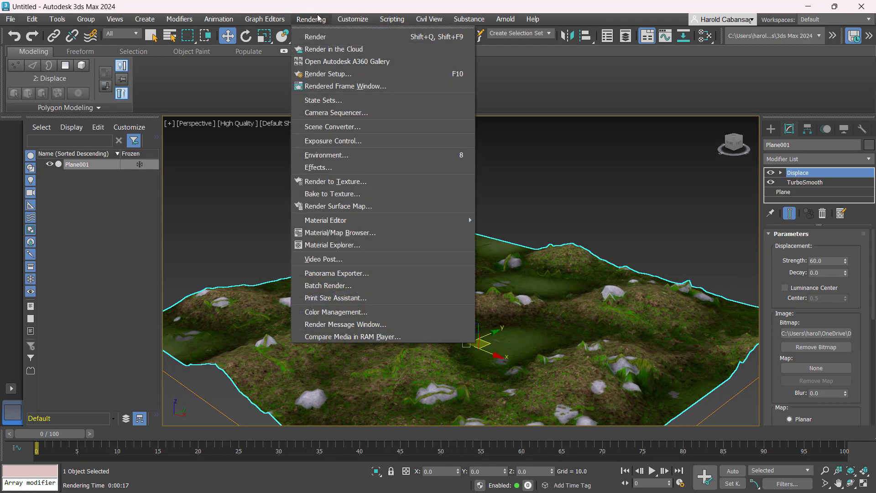
pyautogui.click(319, 74)
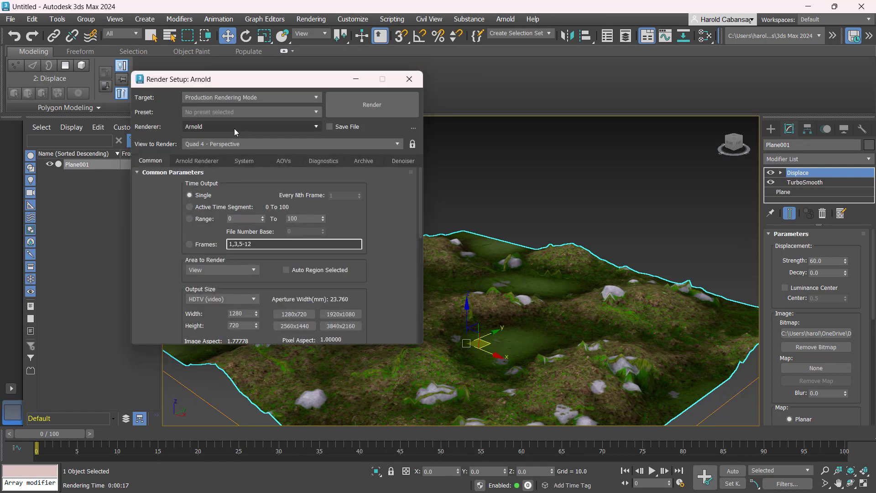
pyautogui.click(231, 126)
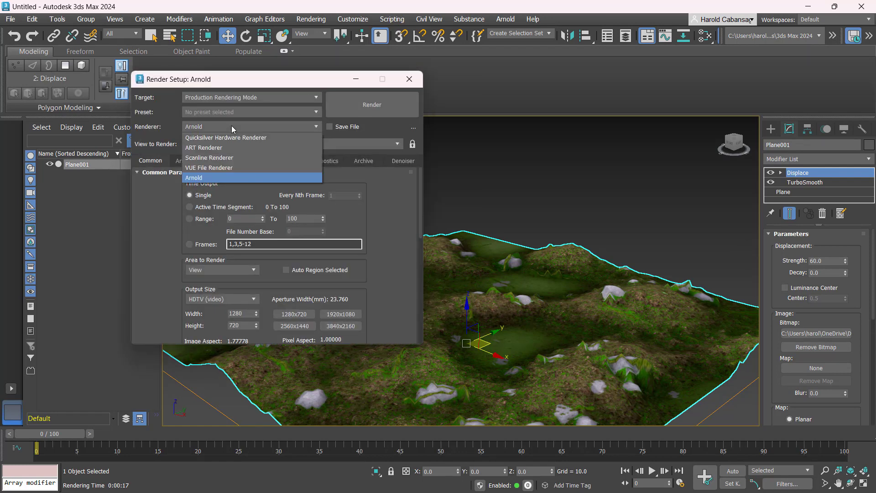
pyautogui.click(225, 158)
# - Create a standard Skylight beside the far edge of the terrain in the perspective view
pyautogui.moveTo(614, 201)
pyautogui.keyDown('alt'); pyautogui.mouseDown(button='middle')
pyautogui.moveTo(599, 207)
pyautogui.moveTo(608, 215)
pyautogui.mouseUp(button='middle'); pyautogui.keyUp('alt')
pyautogui.click(771, 129)
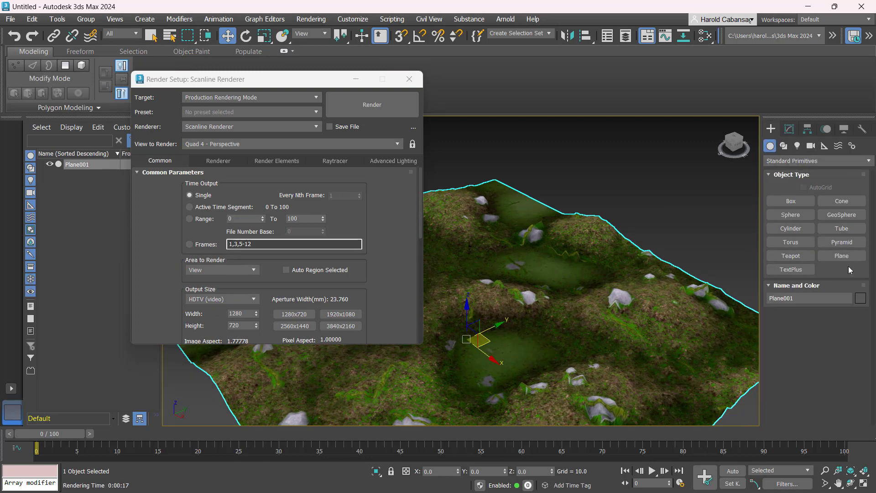
pyautogui.click(795, 161)
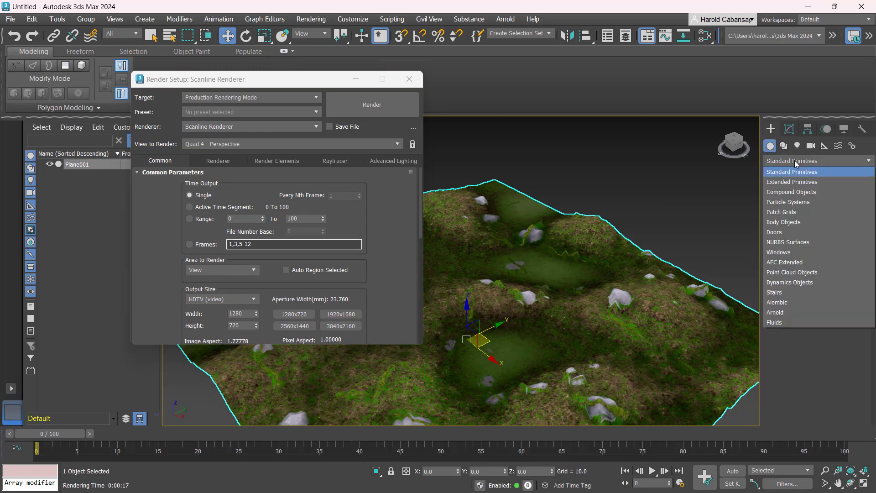
pyautogui.click(798, 145)
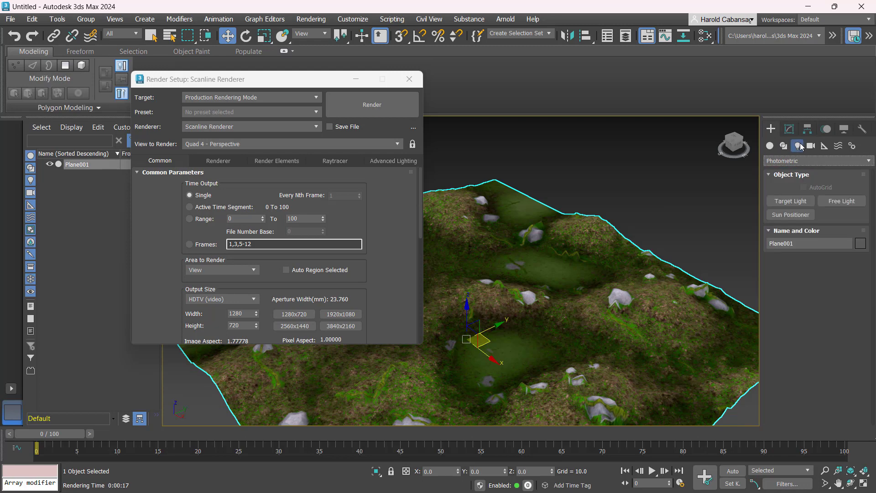
pyautogui.click(799, 161)
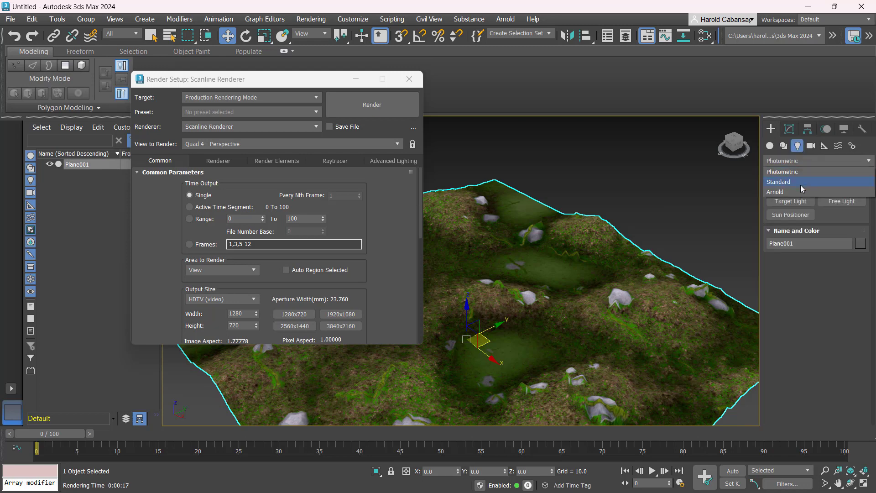
pyautogui.click(800, 185)
pyautogui.click(842, 228)
pyautogui.click(685, 164)
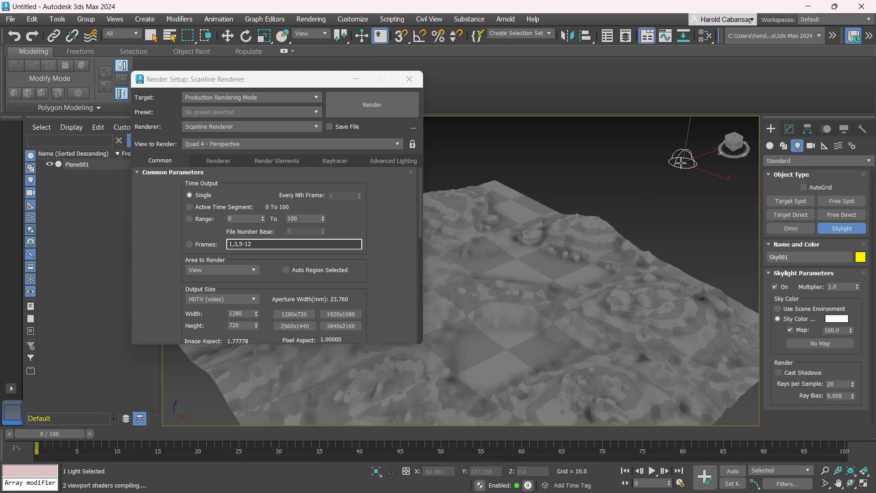
# - Enable Cast Shadows on the Skylight, set its multiplier to 0.25, and deselect it
pyautogui.click(790, 129)
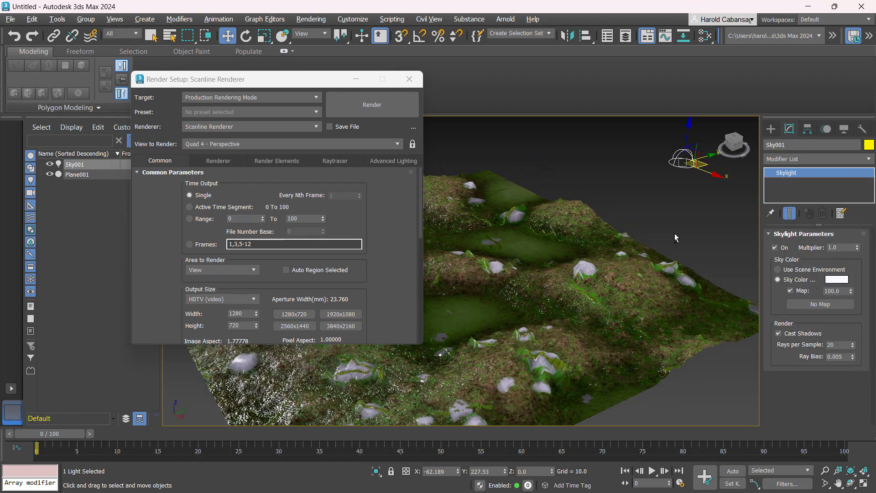
pyautogui.click(847, 248)
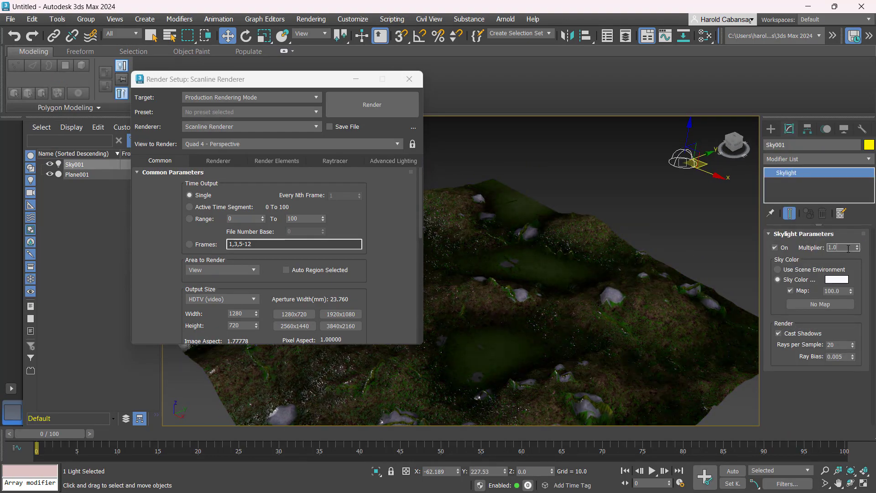
pyautogui.write('.25')
pyautogui.press('Return')
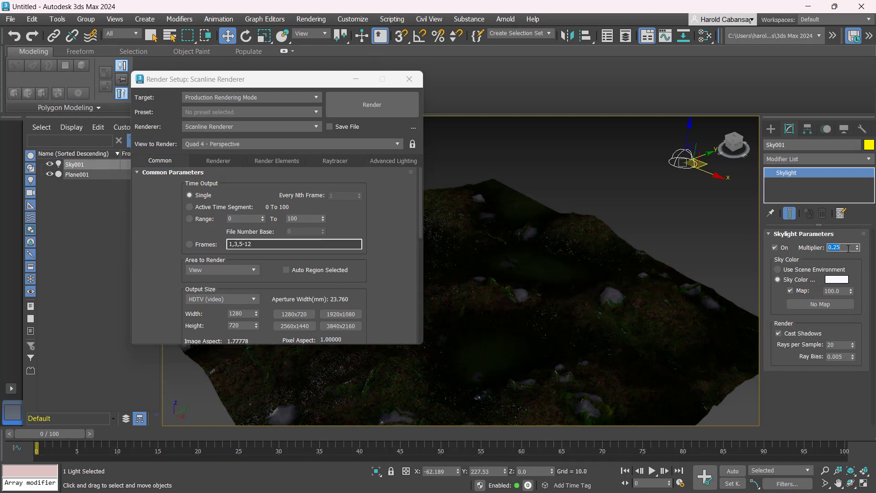
pyautogui.click(656, 234)
pyautogui.scroll(-5, 656, 234)
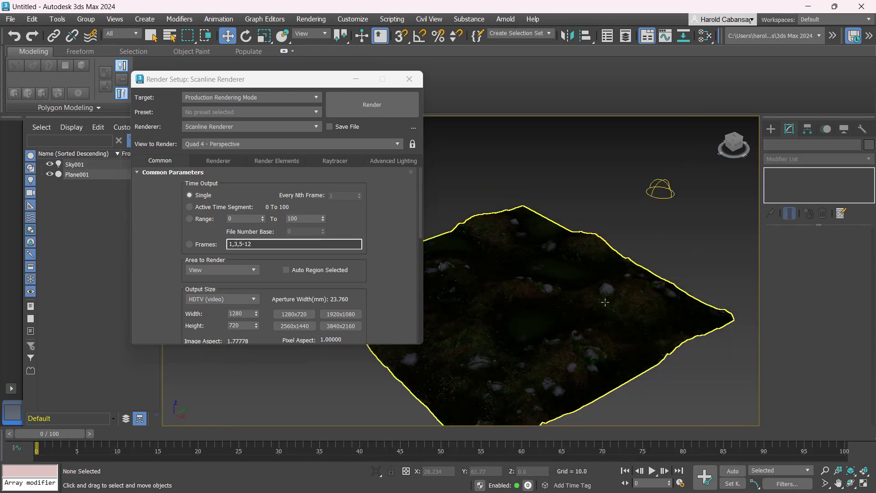
# - Place a standard Omni light above the terrain in the Front view at about X 53, Z 80, and return to the maximized perspective view
pyautogui.click(772, 129)
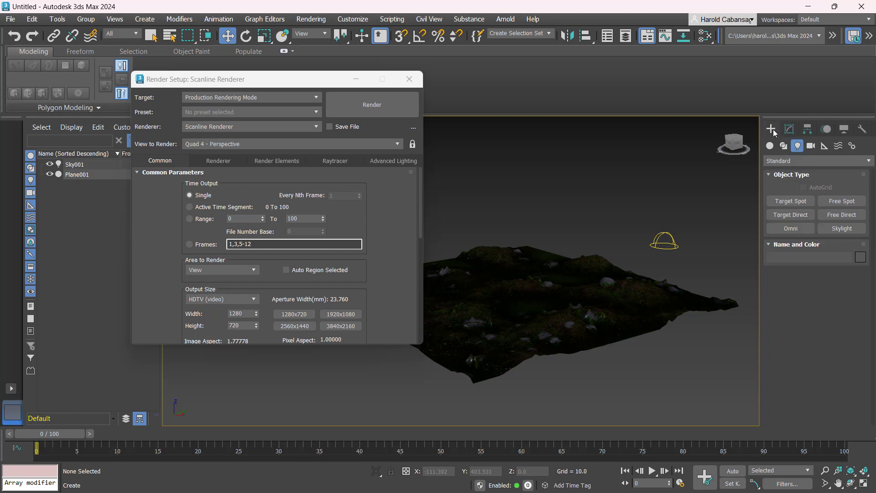
pyautogui.click(791, 229)
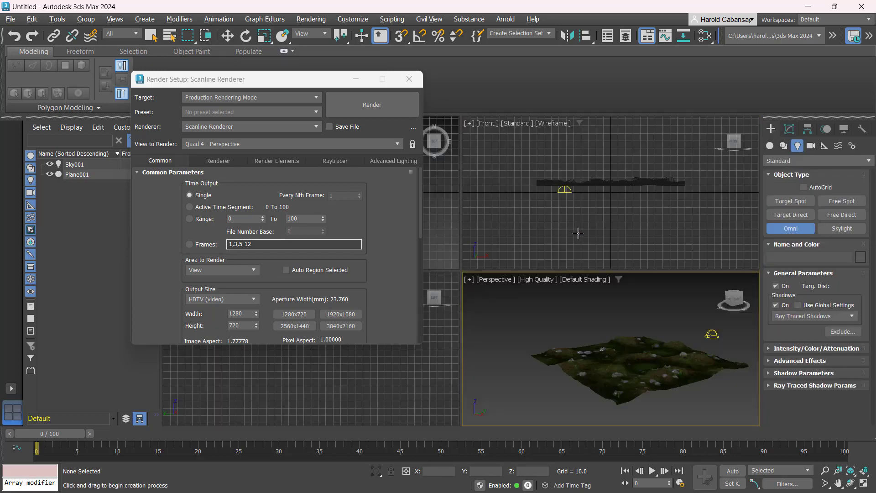
pyautogui.hotkey('alt', 'w')
pyautogui.click(650, 133)
pyautogui.rightClick(617, 322)
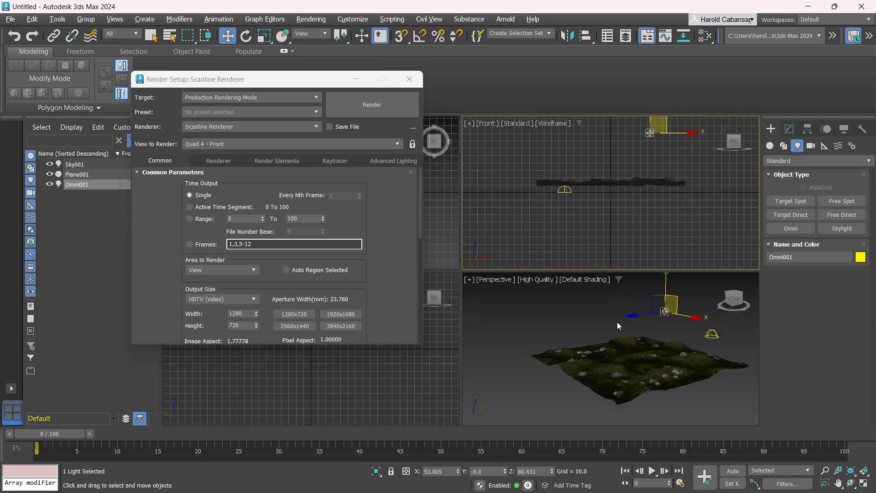
pyautogui.hotkey('alt', 'w')
pyautogui.scroll(5, 576, 225)
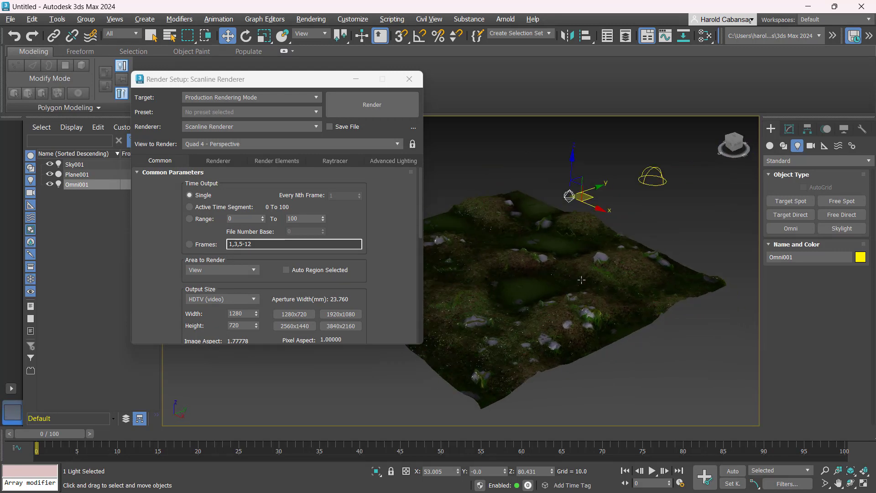
# - Switch the Omni light's shadows to Shadow Map and set the shadow map size to 2048
pyautogui.click(794, 134)
pyautogui.click(791, 306)
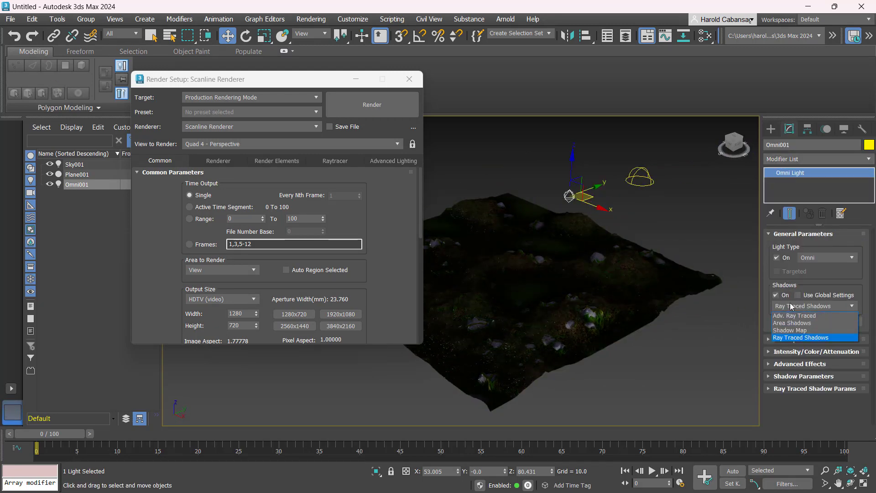
pyautogui.click(792, 330)
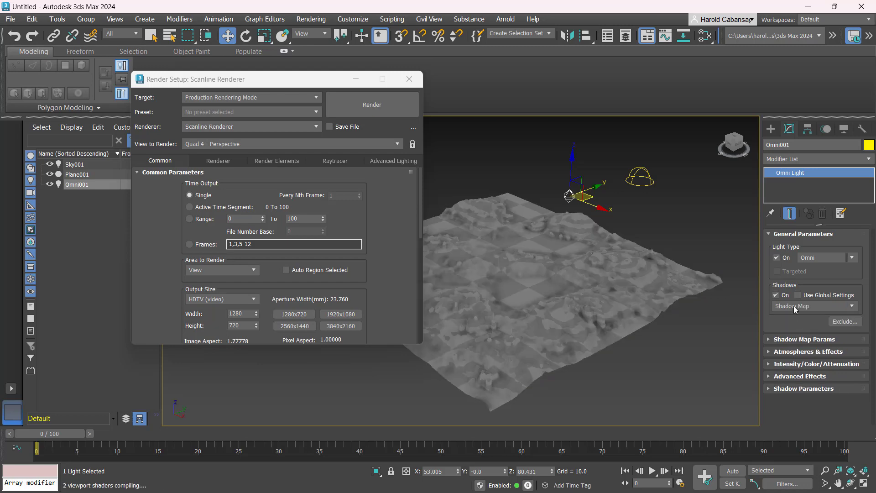
pyautogui.click(801, 340)
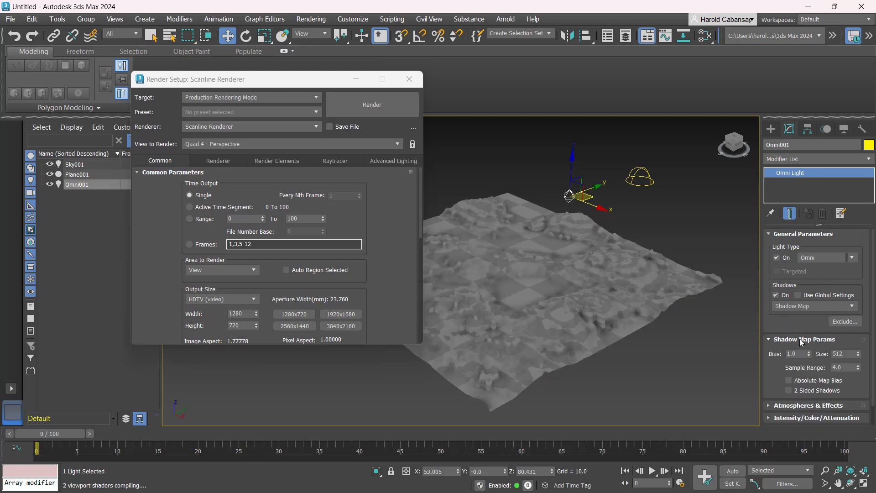
pyautogui.doubleClick(845, 354)
pyautogui.write('2048')
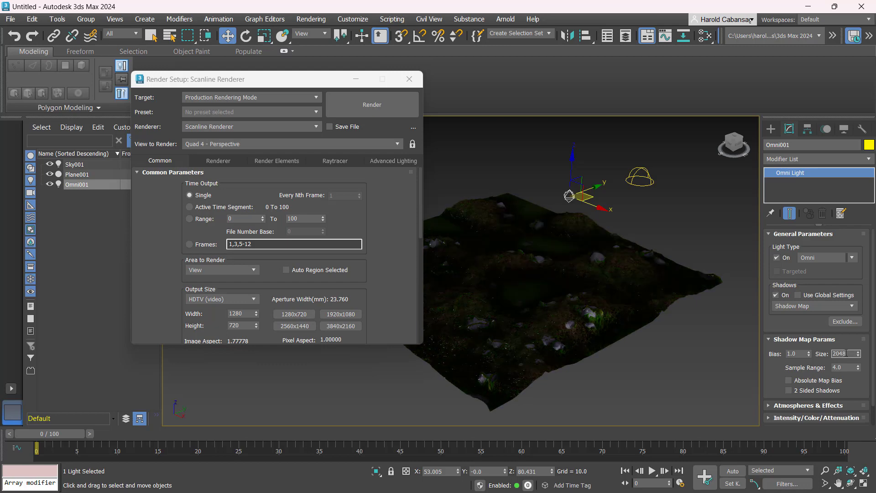
pyautogui.click(844, 366)
pyautogui.click(805, 355)
# - Set the Omni light's intensity multiplier to 2
pyautogui.click(802, 418)
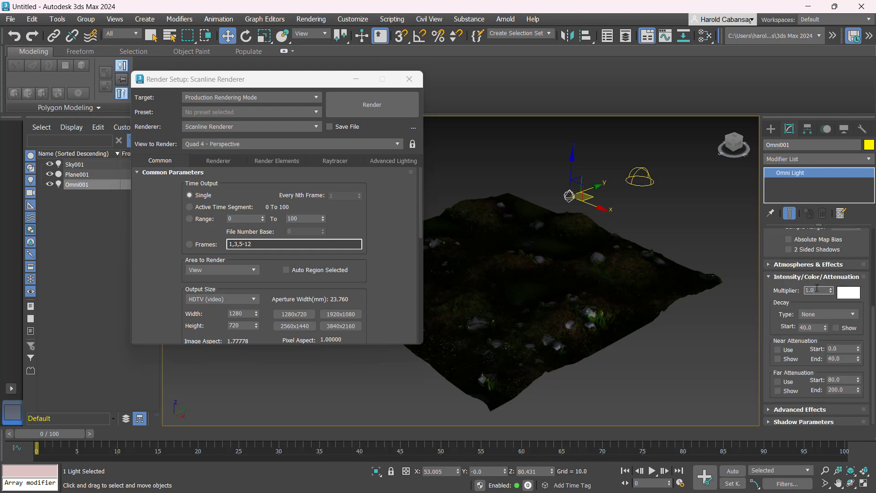
pyautogui.write('2')
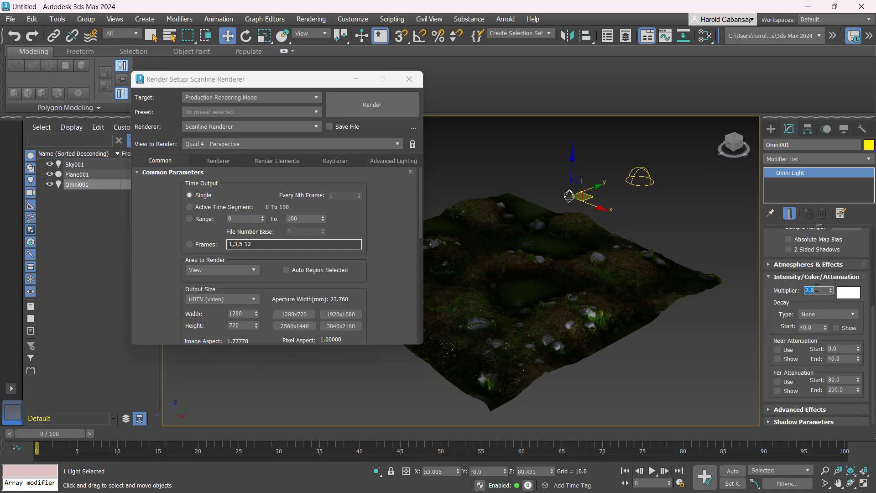
pyautogui.press('Return')
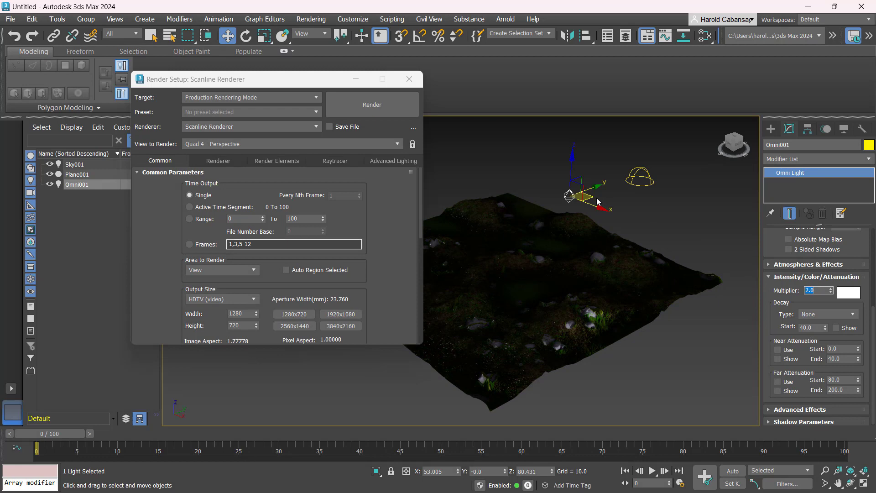
# - Move the Omni light horizontally to about X 122, Y 19 beside the terrain and render the perspective view with Scanline
pyautogui.moveTo(598, 202); pyautogui.dragTo(718, 227)
pyautogui.moveTo(665, 243)
pyautogui.keyDown('alt'); pyautogui.mouseDown(button='middle')
pyautogui.moveTo(649, 235)
pyautogui.moveTo(659, 241)
pyautogui.mouseUp(button='middle'); pyautogui.keyUp('alt')
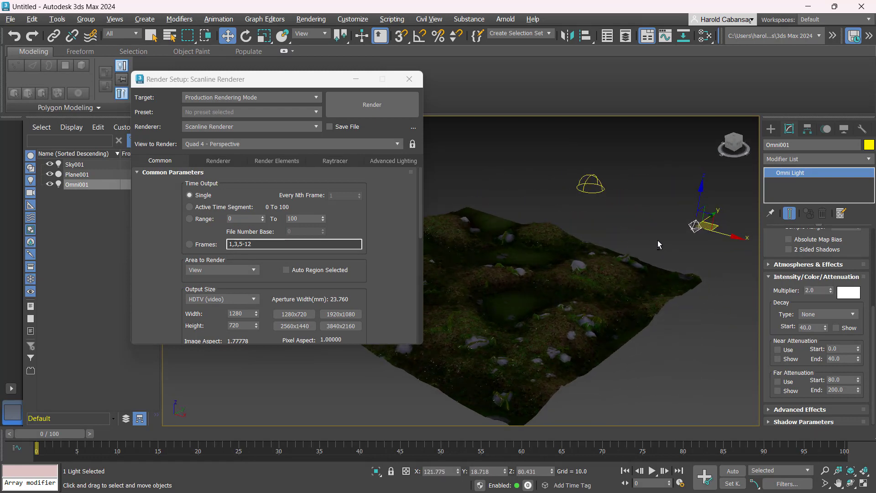
pyautogui.hotkey('shift', 'q')
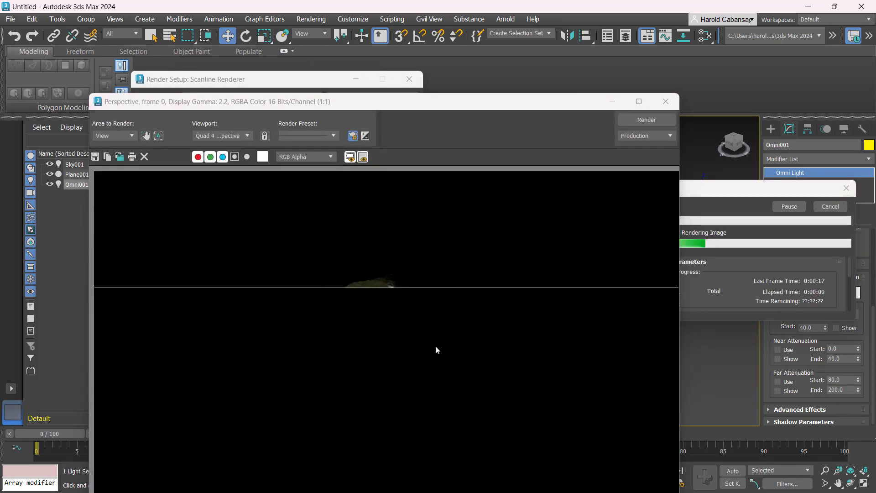
# - Examine the Scanline render of the Omni-lit terrain as it completes, and close the rendered frame and Render Setup windows
pyautogui.click(415, 312)
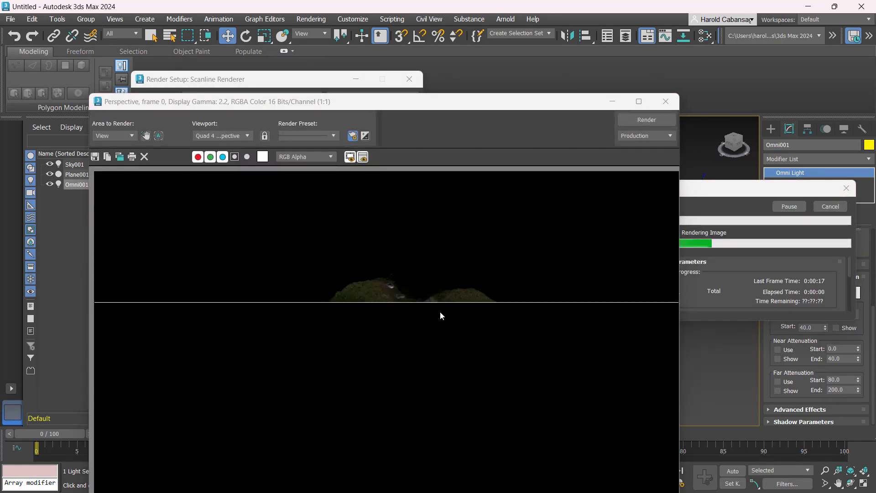
pyautogui.click(440, 311)
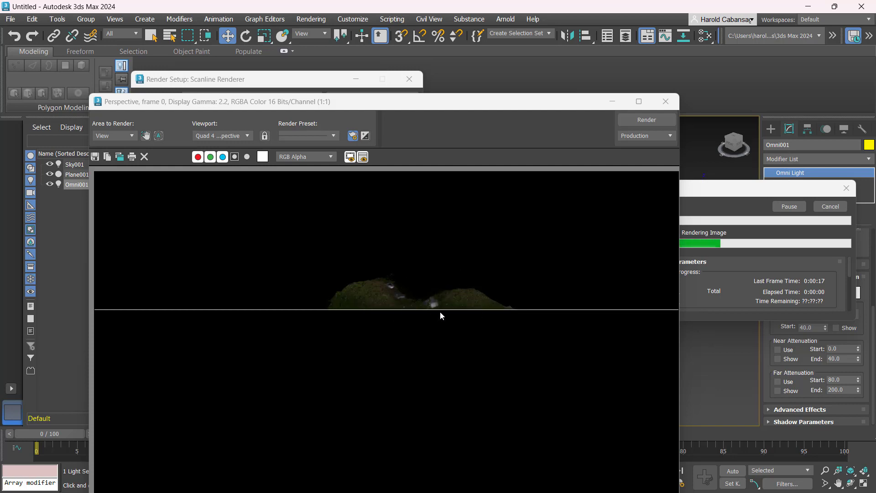
pyautogui.click(440, 315)
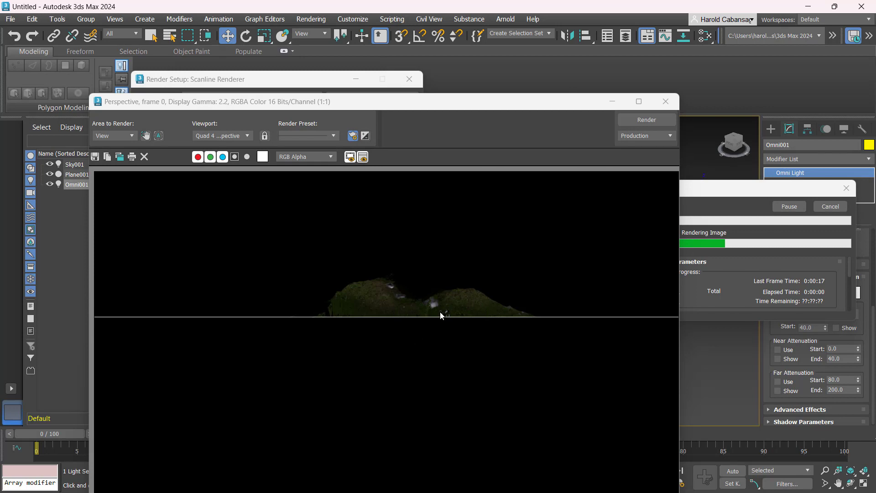
pyautogui.moveTo(460, 101); pyautogui.dragTo(462, 55)
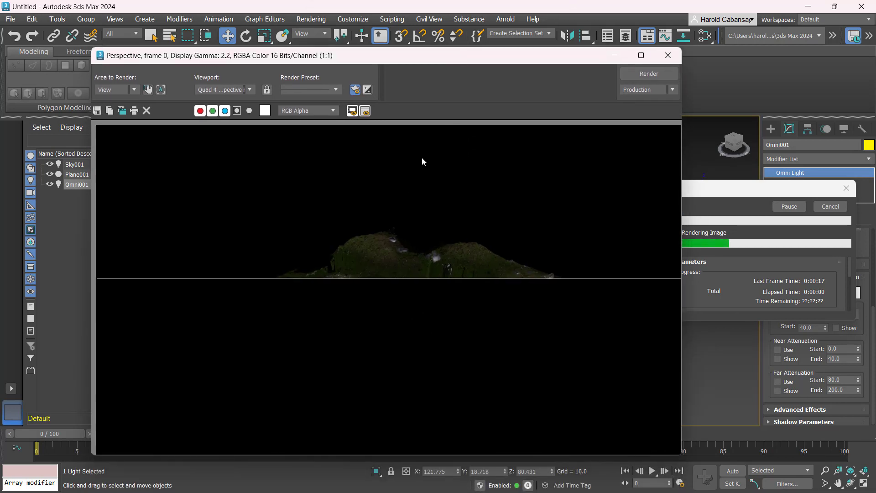
pyautogui.click(473, 248)
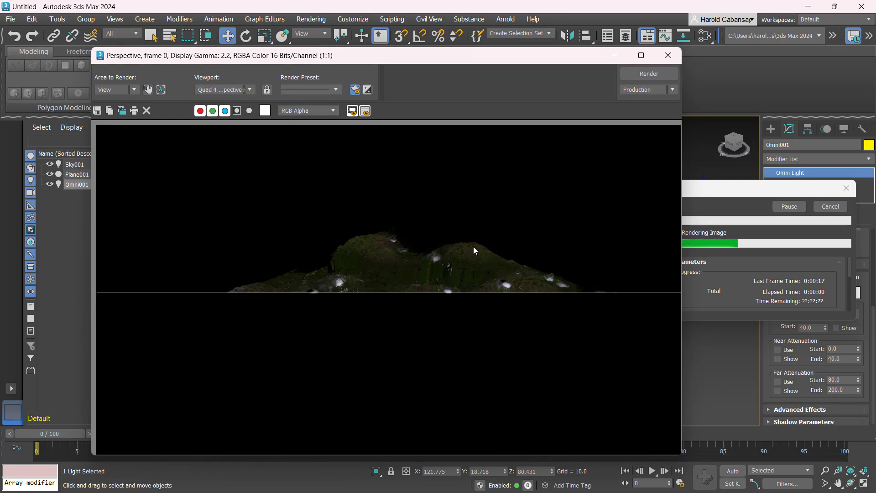
pyautogui.click(391, 288)
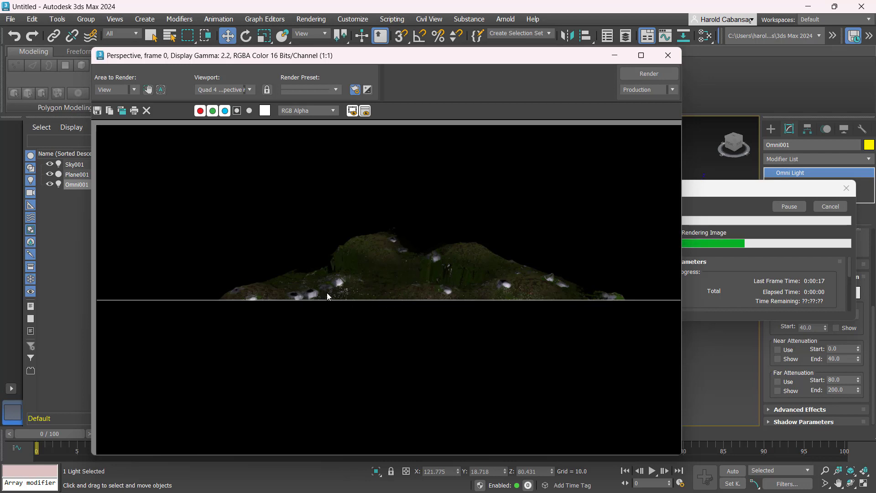
pyautogui.click(346, 292)
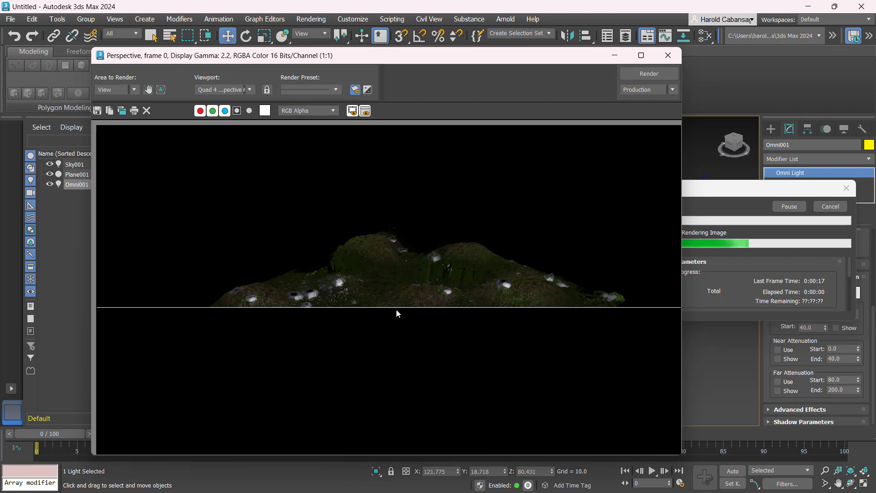
pyautogui.press('ctrl')
pyautogui.press('ctrl')
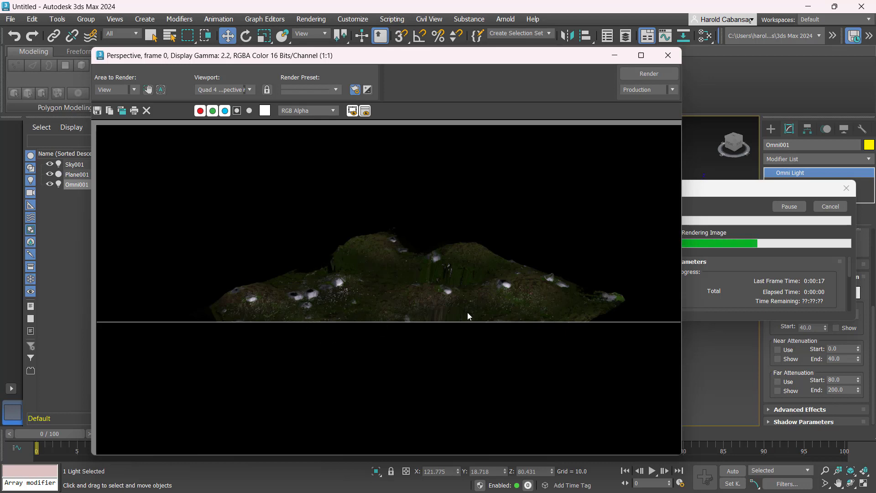
pyautogui.press('ctrl')
pyautogui.press('ctrl')
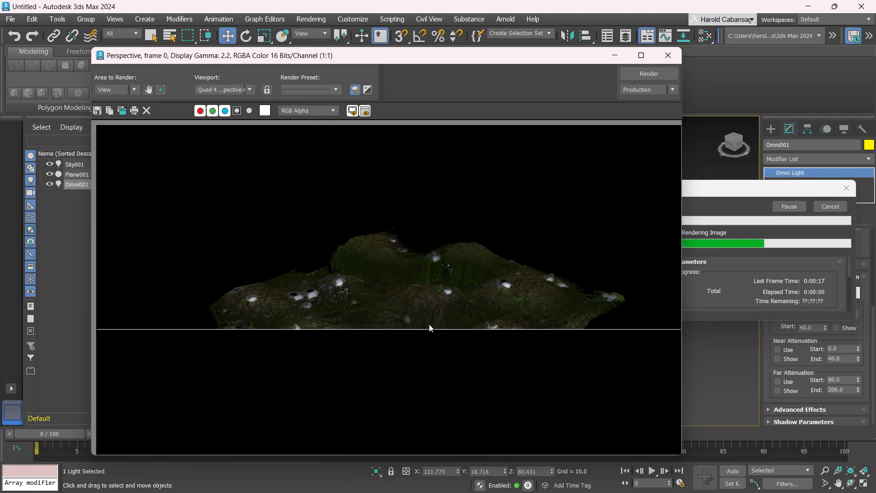
pyautogui.press('ctrl')
pyautogui.press('ctrl')
pyautogui.press('ctrl')
pyautogui.press('ctrl')
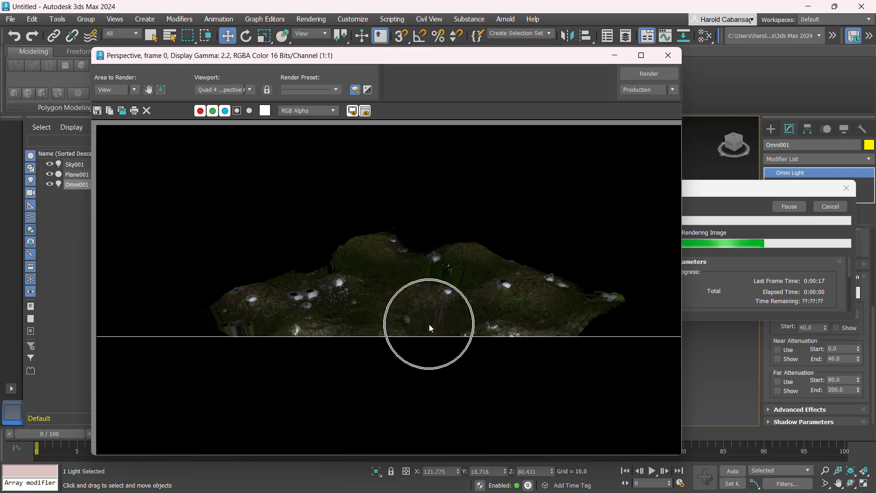
pyautogui.press('ctrl')
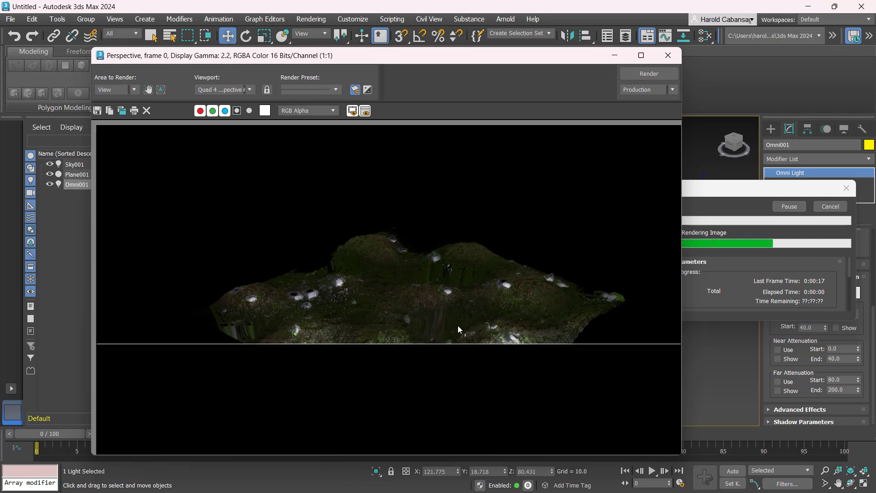
pyautogui.press('ctrl')
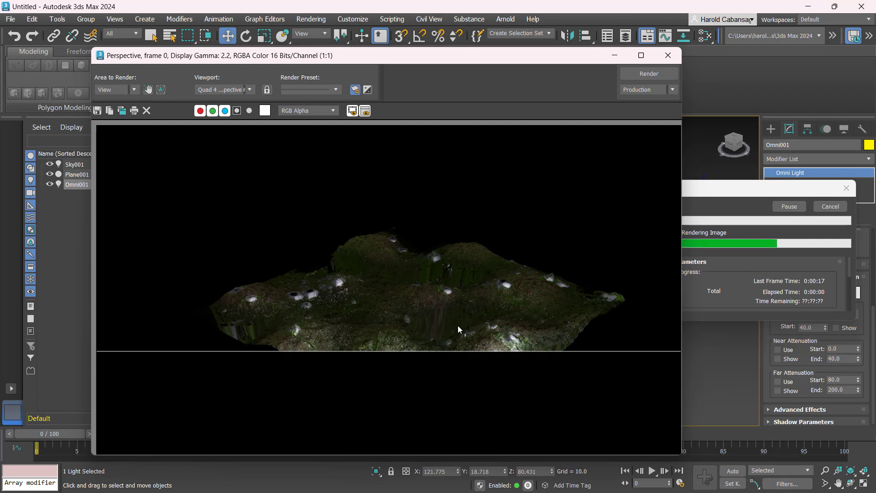
pyautogui.press('ctrl')
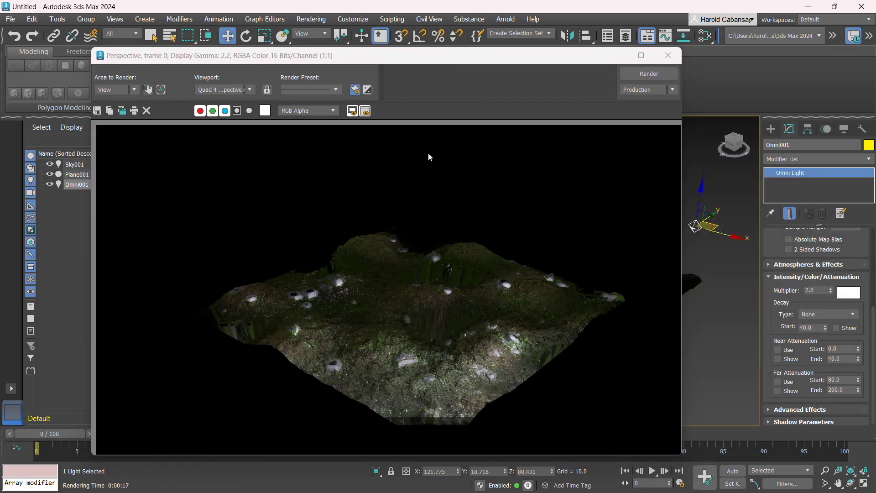
pyautogui.click(669, 56)
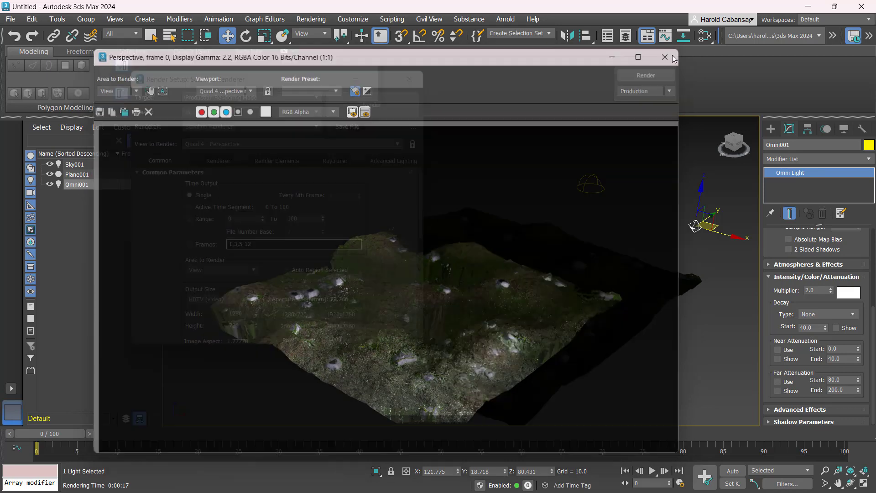
pyautogui.click(409, 79)
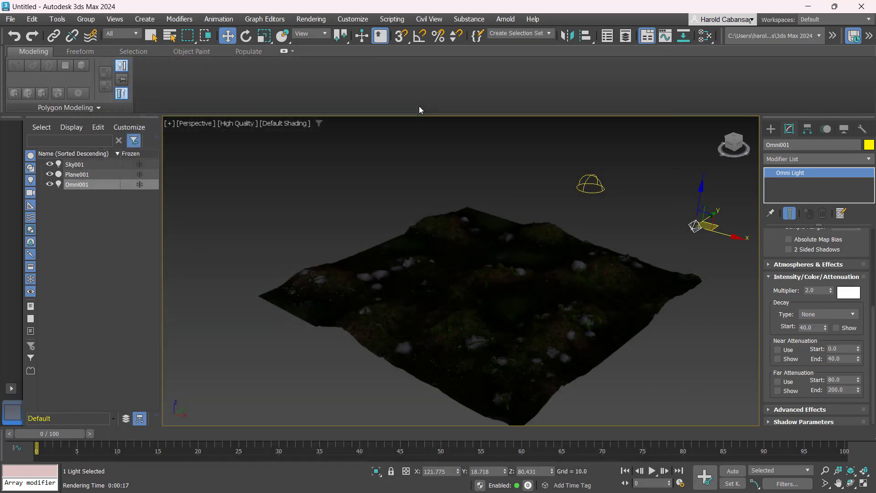
# - Set the environment background color to dark grey, hex 464646
pyautogui.press('8')
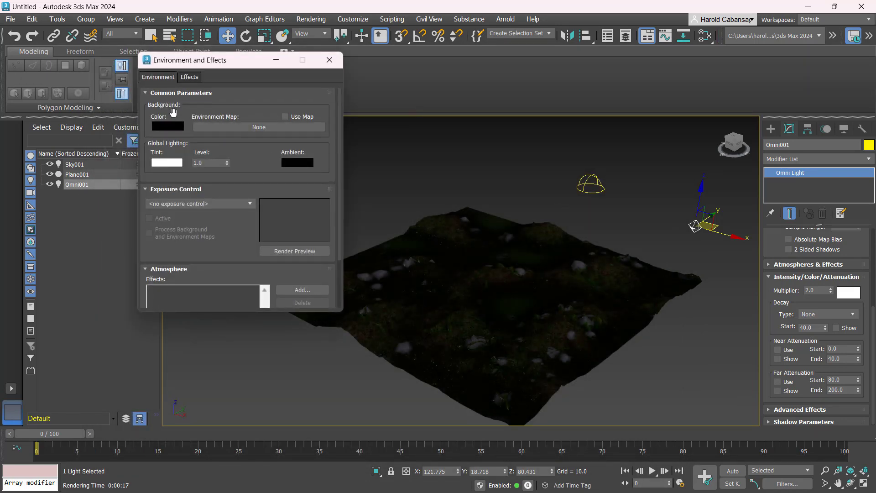
pyautogui.click(173, 127)
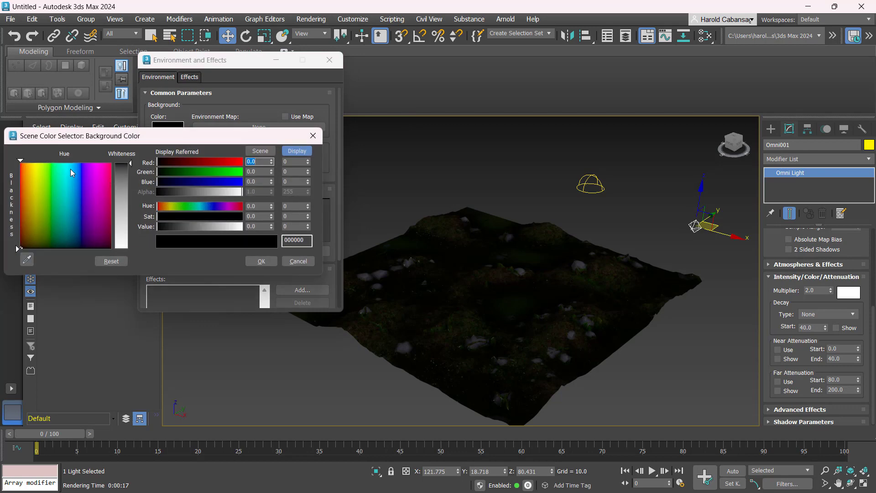
pyautogui.moveTo(70, 168)
pyautogui.mouseDown()
pyautogui.moveTo(111, 163)
pyautogui.moveTo(80, 217)
pyautogui.moveTo(19, 250)
pyautogui.mouseUp()
pyautogui.moveTo(131, 163)
pyautogui.mouseDown()
pyautogui.moveTo(131, 179)
pyautogui.moveTo(131, 168)
pyautogui.mouseUp()
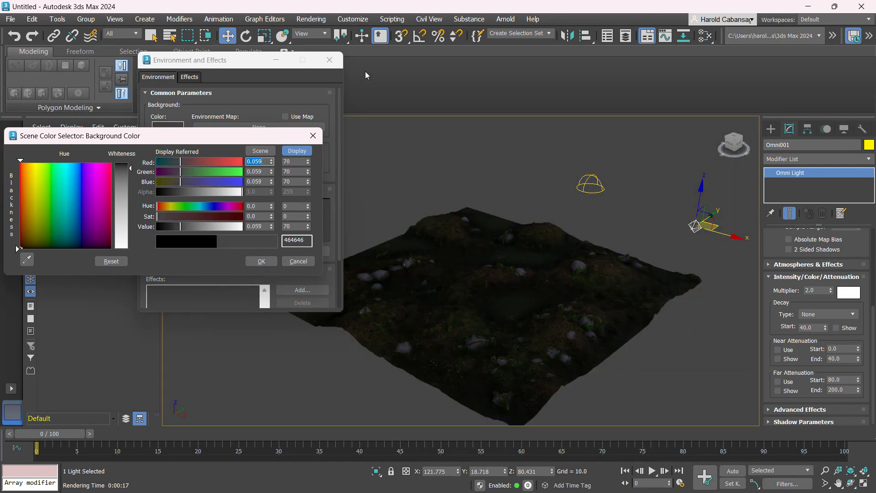
pyautogui.click(332, 65)
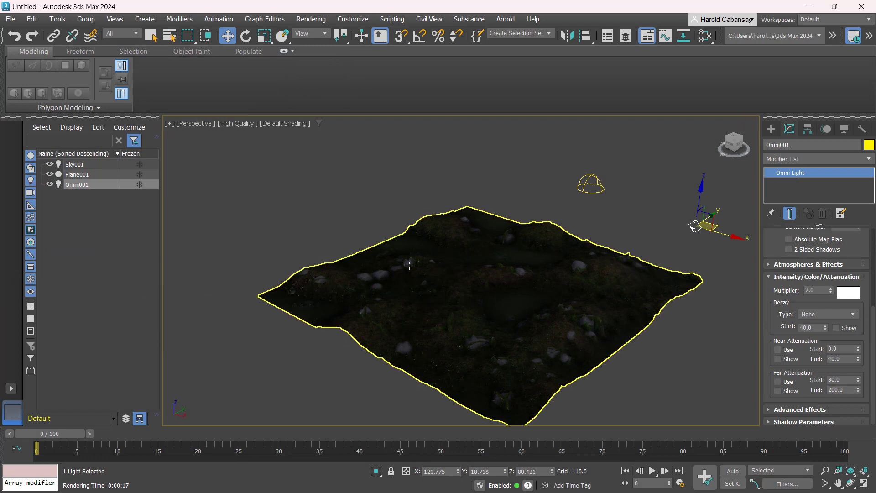
# - Move the Omni light across the terrain along X in the Top view to about X -79, Y 18
pyautogui.scroll(8, 443, 281)
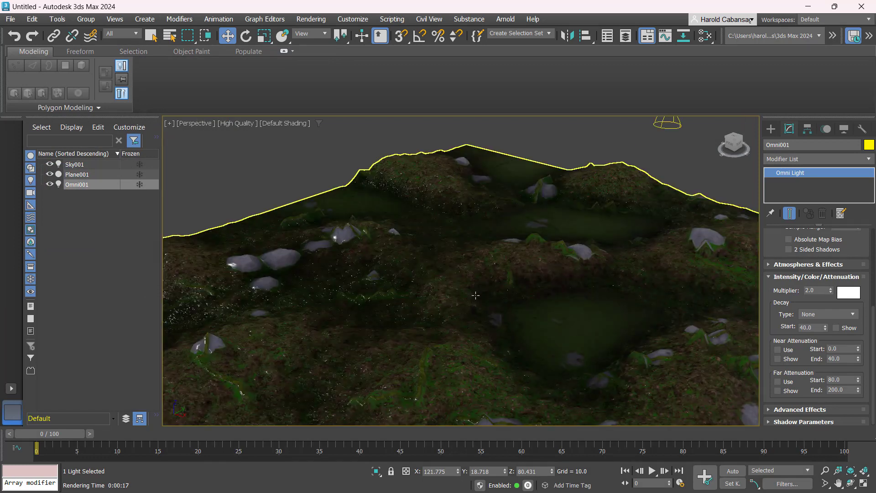
pyautogui.scroll(-6, 474, 294)
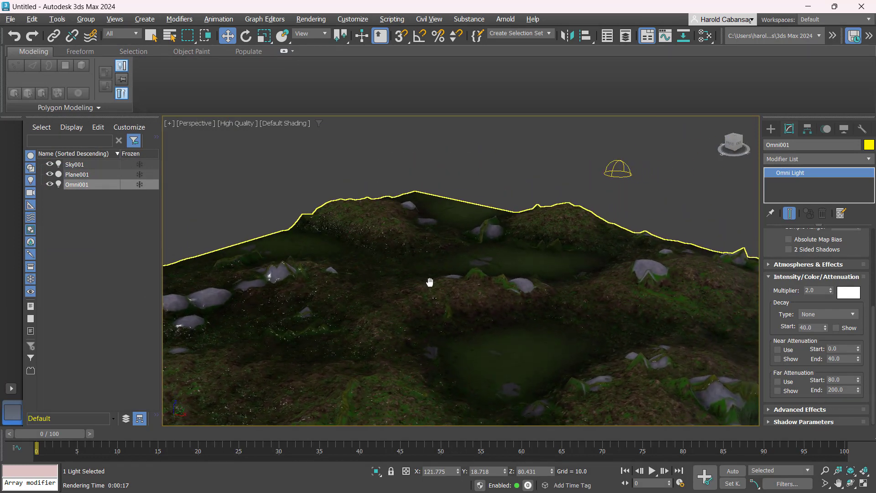
pyautogui.click(503, 186)
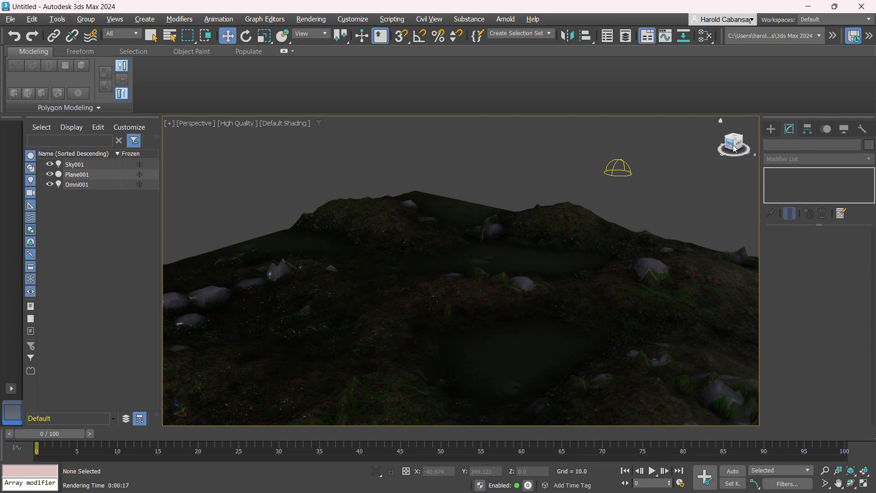
pyautogui.hotkey('alt', 'w')
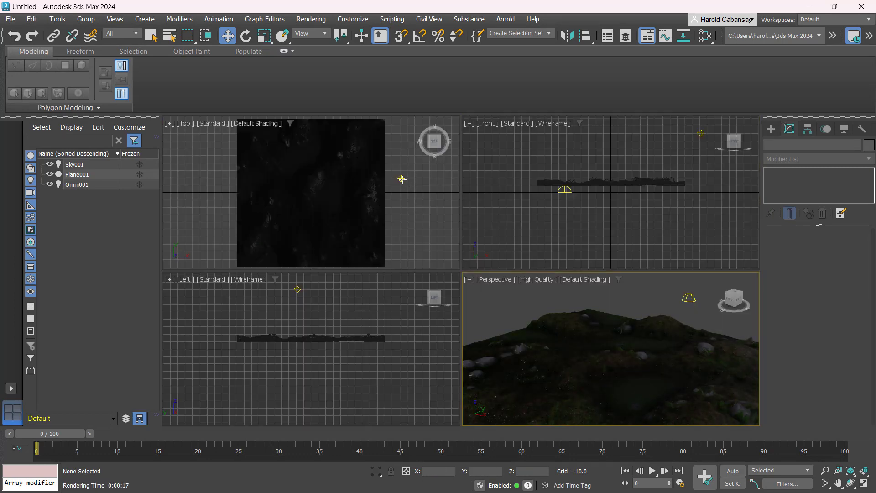
pyautogui.click(401, 179)
pyautogui.moveTo(425, 176); pyautogui.dragTo(417, 210, button='middle')
pyautogui.moveTo(405, 196); pyautogui.dragTo(256, 197)
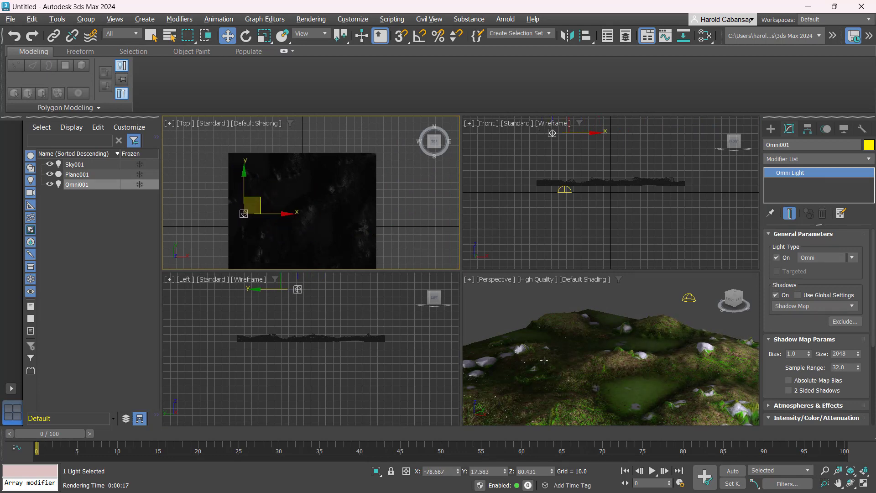
# - Create a sphere with a radius of about 20 in the Top view at about X 29, Y 1
pyautogui.keyDown('alt'); pyautogui.moveTo(542, 355); pyautogui.dragTo(601, 406, button='middle'); pyautogui.keyUp('alt')
pyautogui.scroll(3, 600, 407)
pyautogui.keyDown('alt'); pyautogui.moveTo(624, 375); pyautogui.dragTo(674, 389, button='middle'); pyautogui.keyUp('alt')
pyautogui.scroll(2, 656, 364)
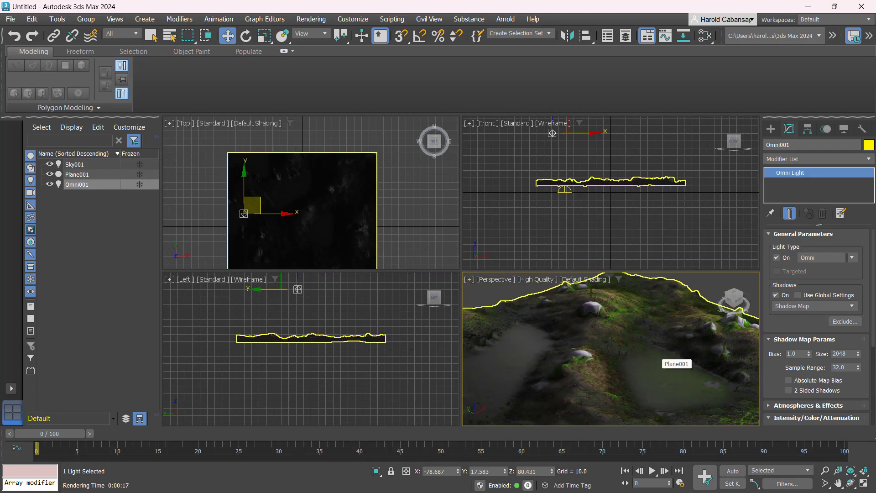
pyautogui.click(771, 129)
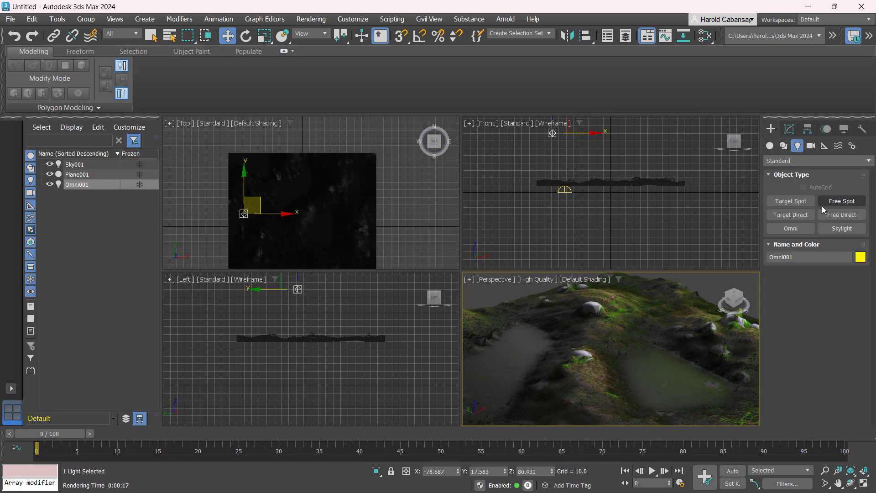
pyautogui.click(775, 146)
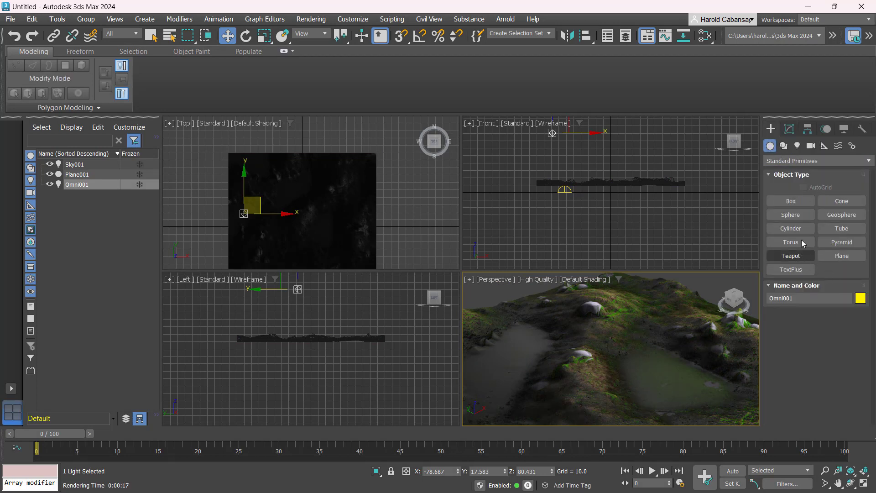
pyautogui.click(791, 215)
pyautogui.moveTo(324, 225); pyautogui.dragTo(335, 236)
pyautogui.press('w')
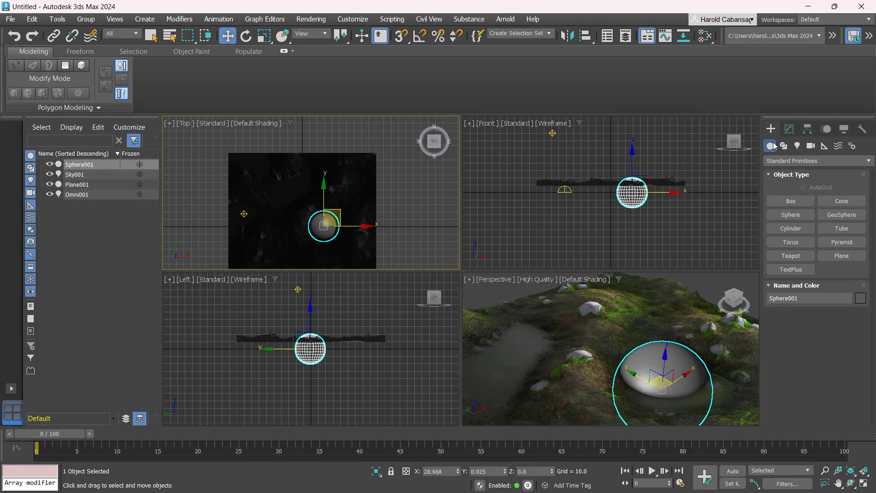
# - Change the sphere's object color to red
pyautogui.click(789, 129)
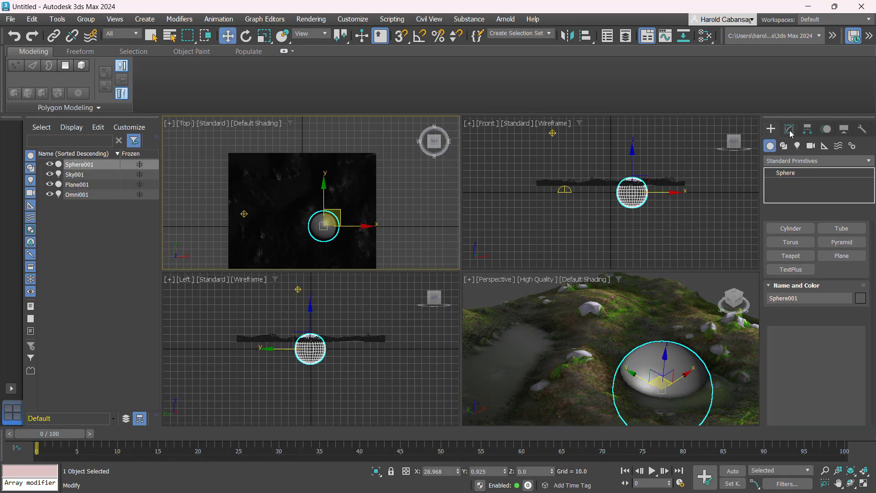
pyautogui.click(869, 144)
pyautogui.click(343, 247)
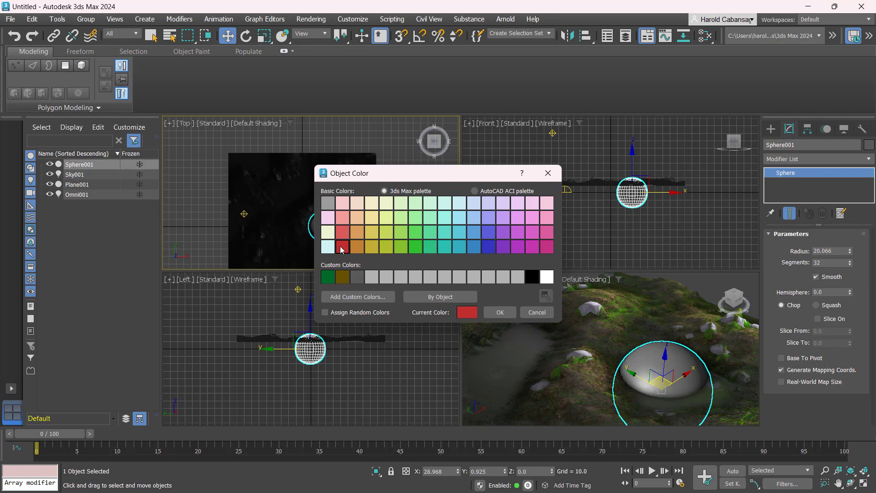
pyautogui.click(500, 314)
# - Raise the sphere to about Z 6 in the Front view and reduce its radius to about 11.4
pyautogui.click(646, 188)
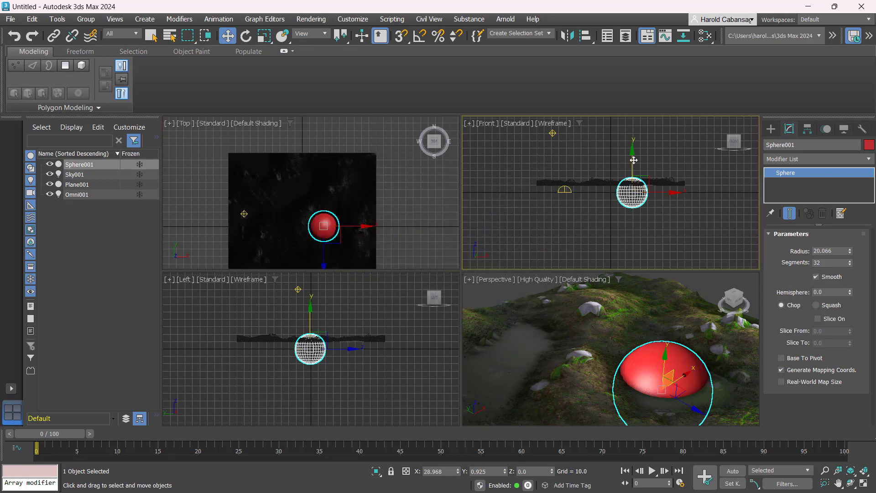
pyautogui.moveTo(635, 160)
pyautogui.mouseDown()
pyautogui.moveTo(636, 135)
pyautogui.moveTo(637, 155)
pyautogui.mouseUp()
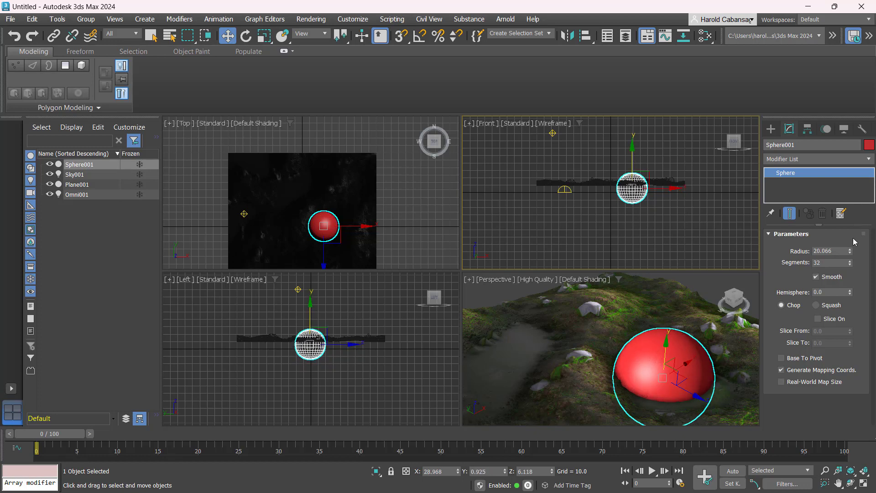
pyautogui.moveTo(850, 252); pyautogui.dragTo(814, 299)
# - Move the sphere across the terrain to about X -4, Y 60, Z 23 in the perspective view
pyautogui.moveTo(664, 355); pyautogui.dragTo(497, 318)
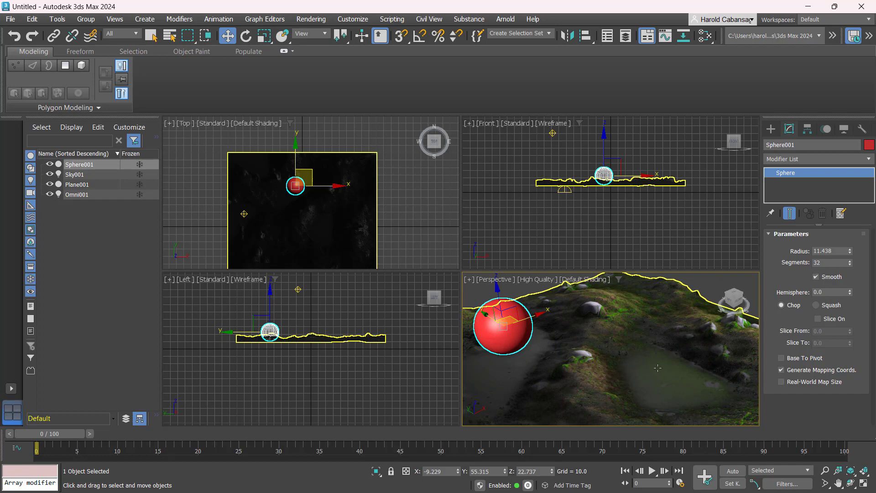
pyautogui.moveTo(659, 365)
pyautogui.keyDown('alt'); pyautogui.mouseDown(button='middle')
pyautogui.moveTo(664, 353)
pyautogui.moveTo(668, 371)
pyautogui.moveTo(666, 361)
pyautogui.mouseUp(button='middle'); pyautogui.keyUp('alt')
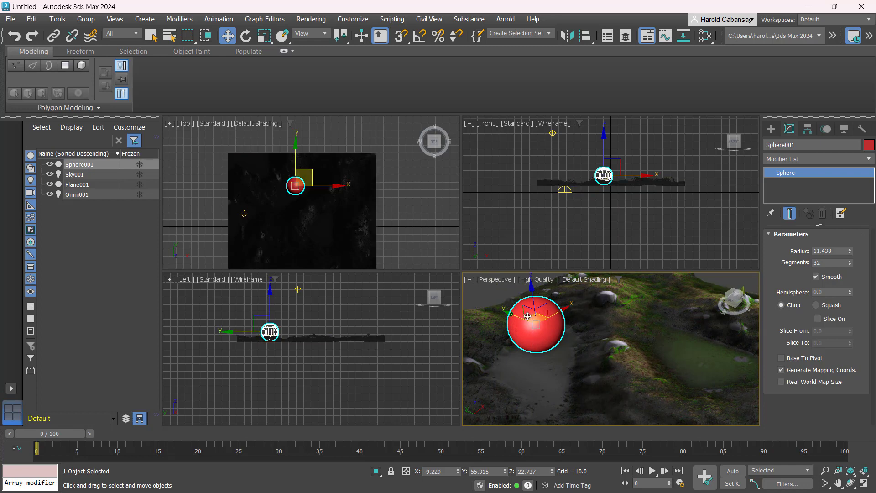
pyautogui.moveTo(528, 316); pyautogui.dragTo(526, 313)
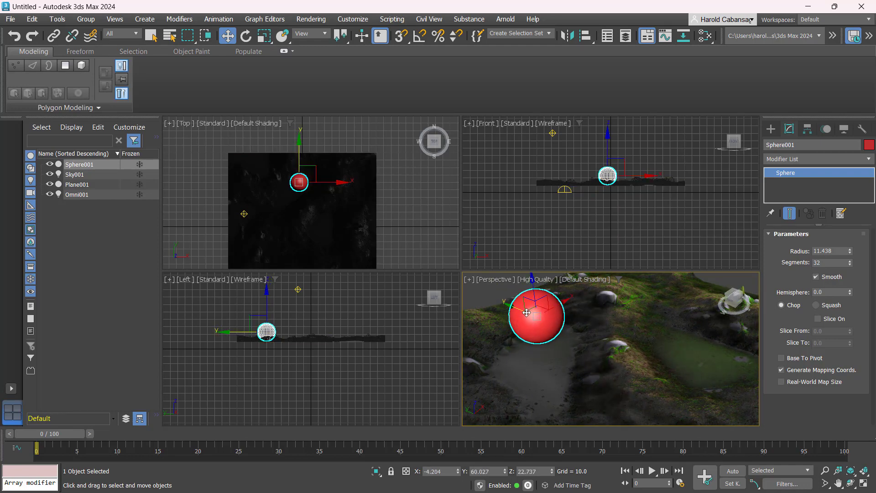
# - Show the perspective view full size with safe frames and render the terrain with the red sphere
pyautogui.rightClick(478, 329)
pyautogui.click(469, 288)
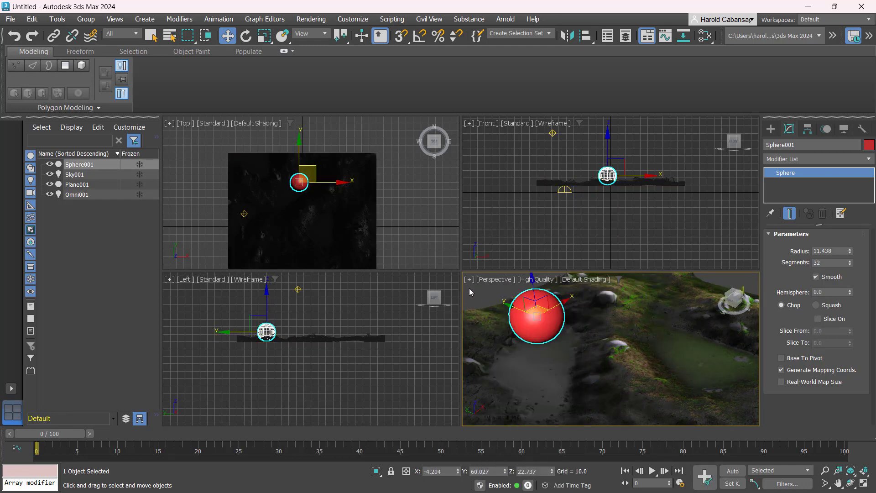
pyautogui.hotkey('shift', 'f')
pyautogui.hotkey('shift', 'q')
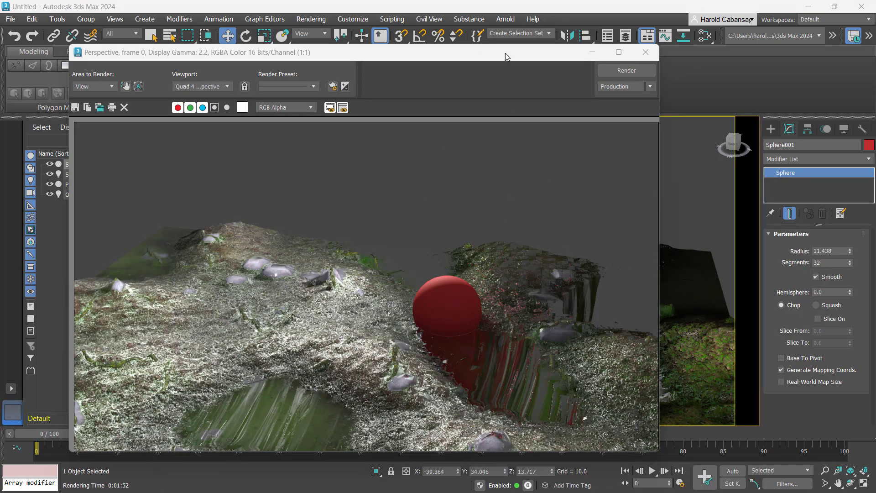
# - Examine the sphere and the lighting around it in the rendered frame, close the render and deselect the sphere
pyautogui.moveTo(515, 58); pyautogui.dragTo(506, 60)
pyautogui.press('ctrl')
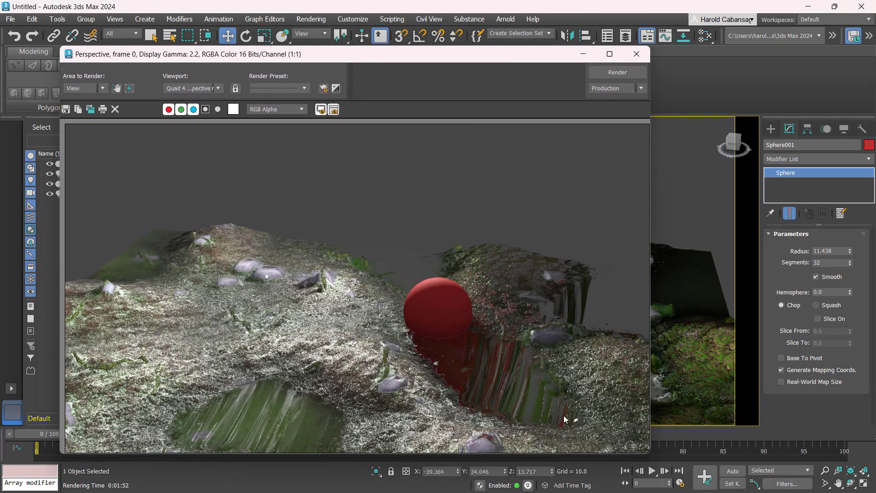
pyautogui.press('ctrl')
pyautogui.press('ctrl')
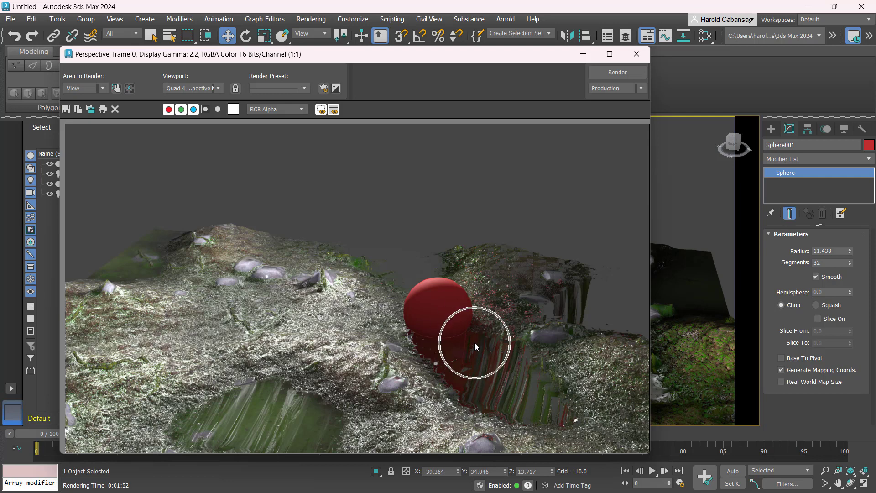
pyautogui.press('ctrl')
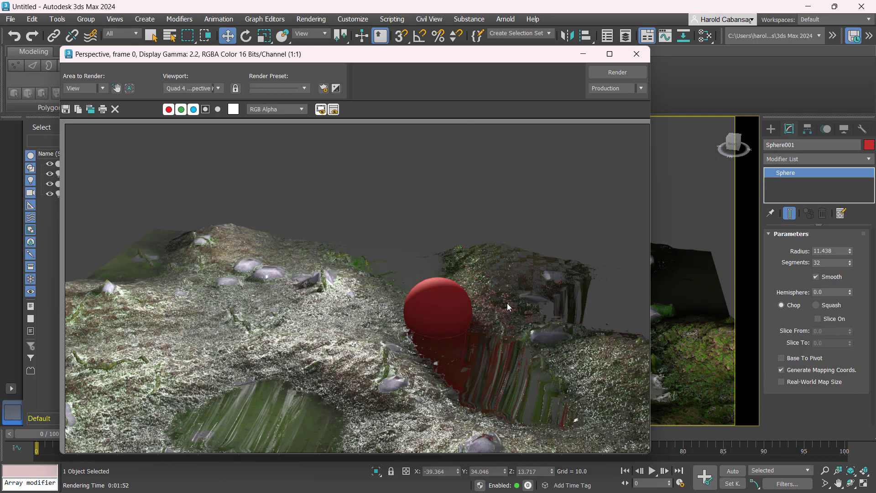
pyautogui.moveTo(549, 61)
pyautogui.mouseDown()
pyautogui.moveTo(397, 89)
pyautogui.moveTo(346, 84)
pyautogui.moveTo(344, 75)
pyautogui.moveTo(495, 85)
pyautogui.moveTo(462, 62)
pyautogui.moveTo(414, 58)
pyautogui.moveTo(549, 55)
pyautogui.mouseUp()
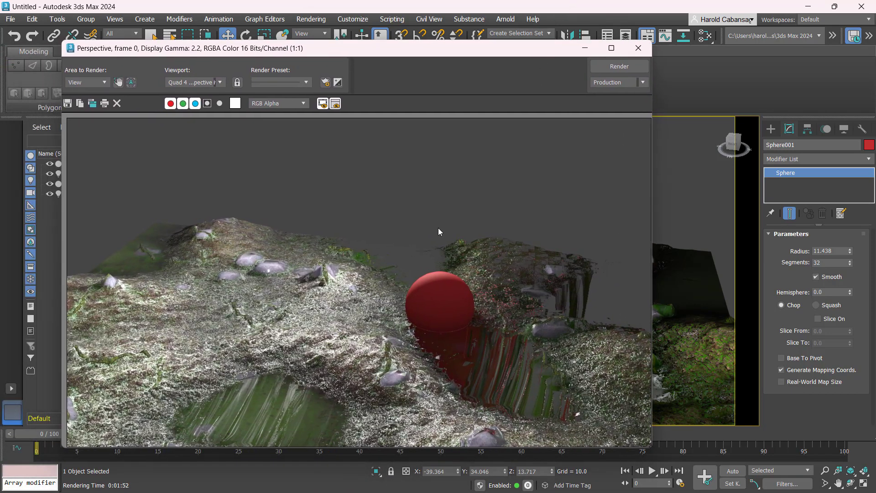
pyautogui.click(413, 208)
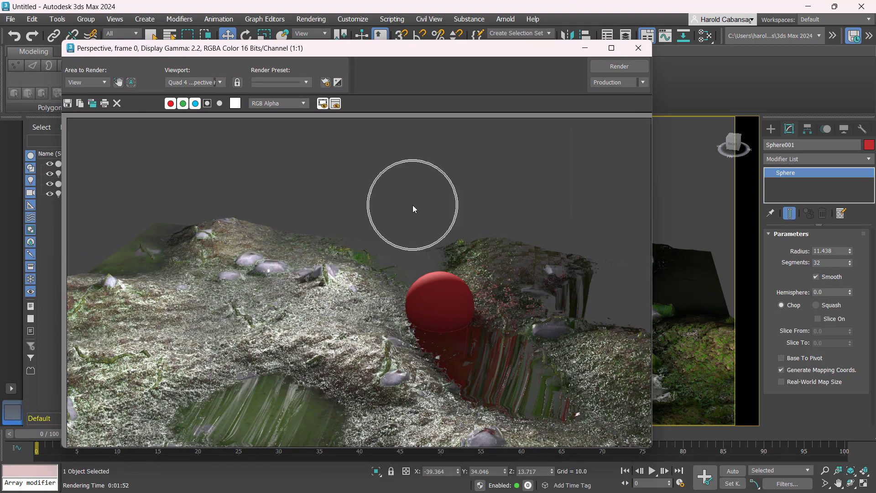
pyautogui.click(639, 48)
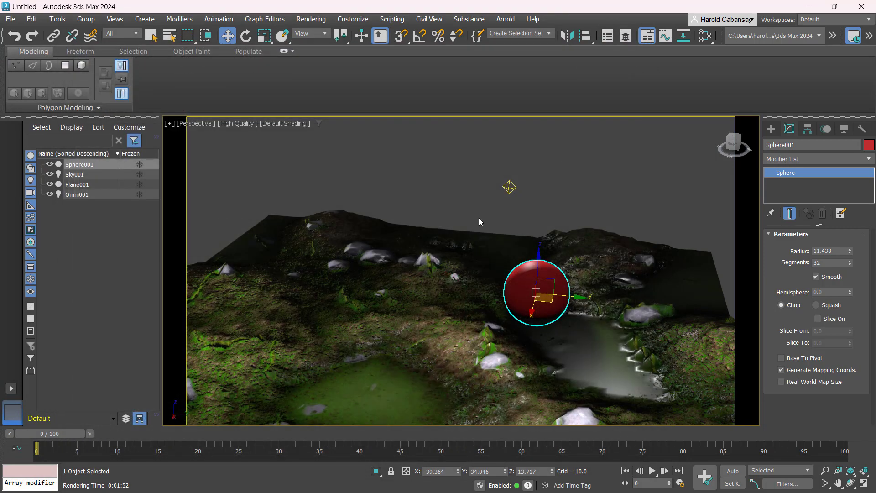
pyautogui.click(419, 202)
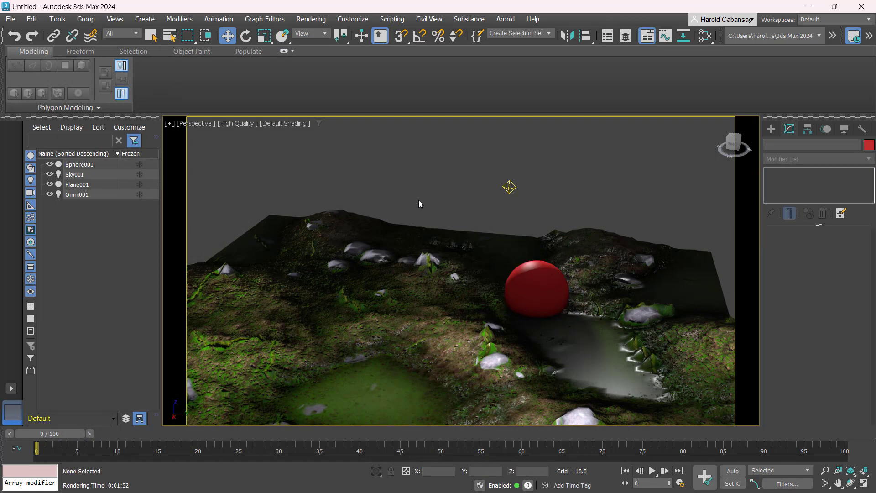
# - Open the Slate Material Editor at full size and go to the Materials group at the start of its browser
pyautogui.press('m')
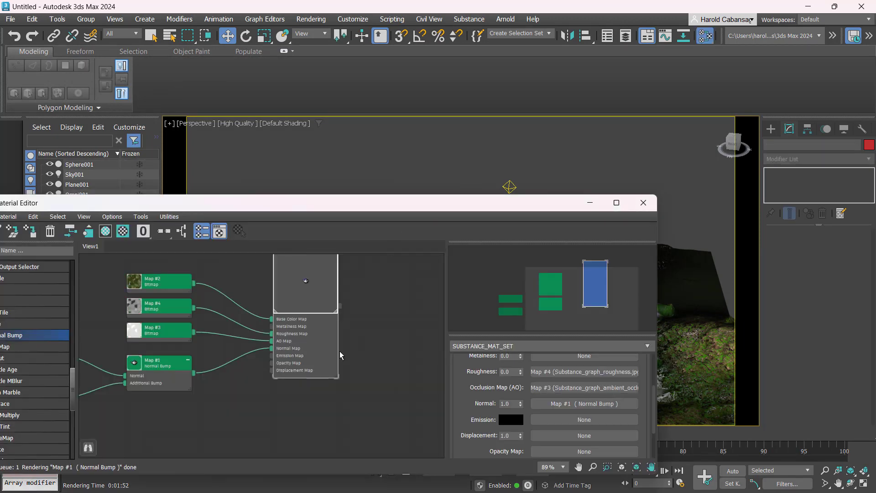
pyautogui.click(614, 202)
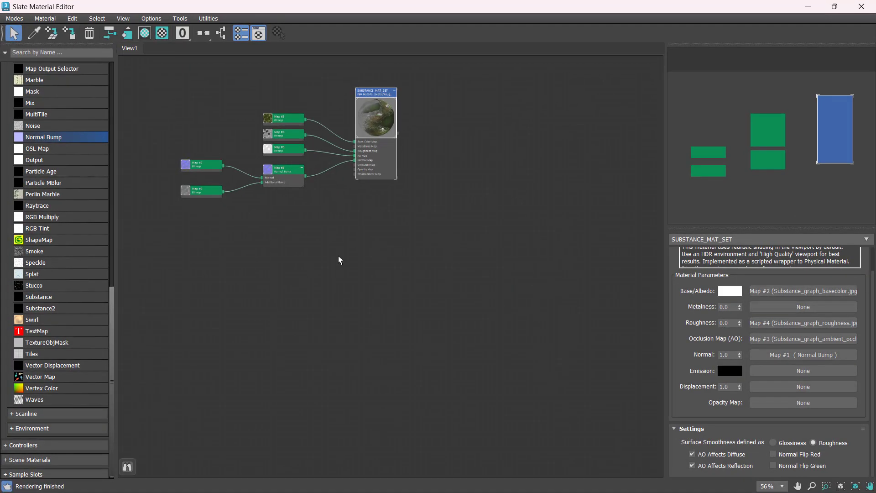
pyautogui.click(131, 63)
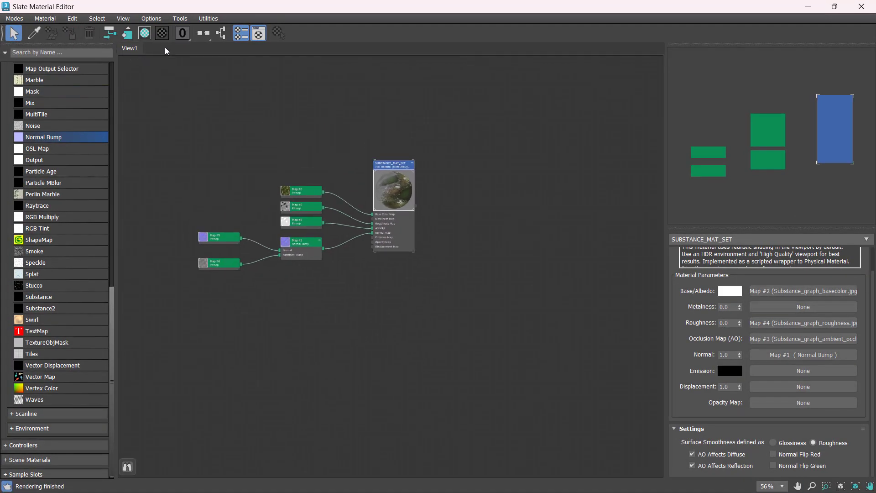
pyautogui.scroll(5, 104, 188)
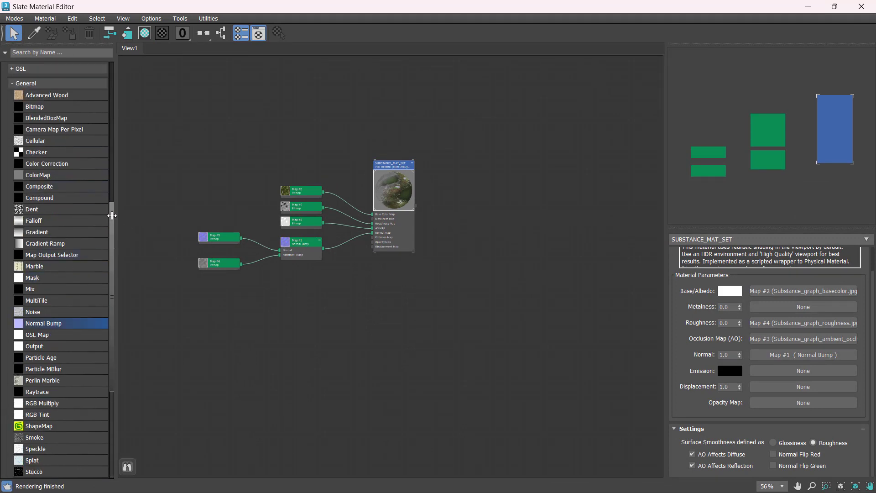
pyautogui.moveTo(111, 215); pyautogui.dragTo(114, 63)
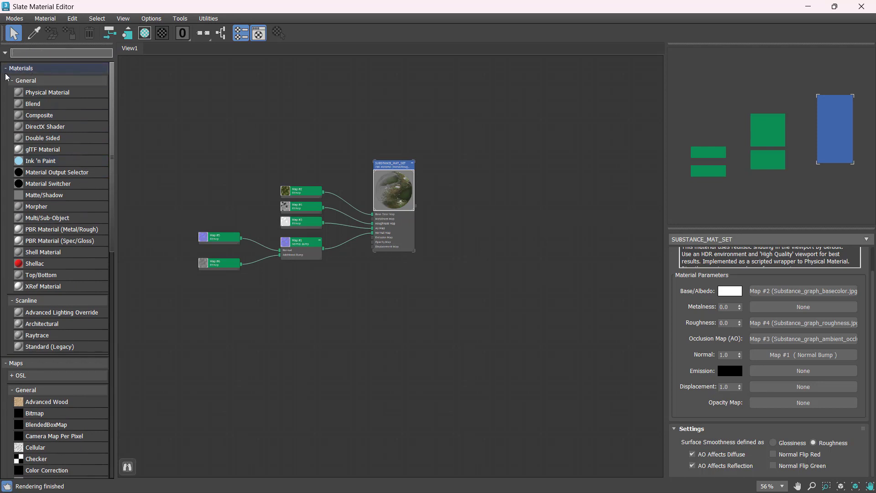
pyautogui.click(15, 69)
pyautogui.click(15, 68)
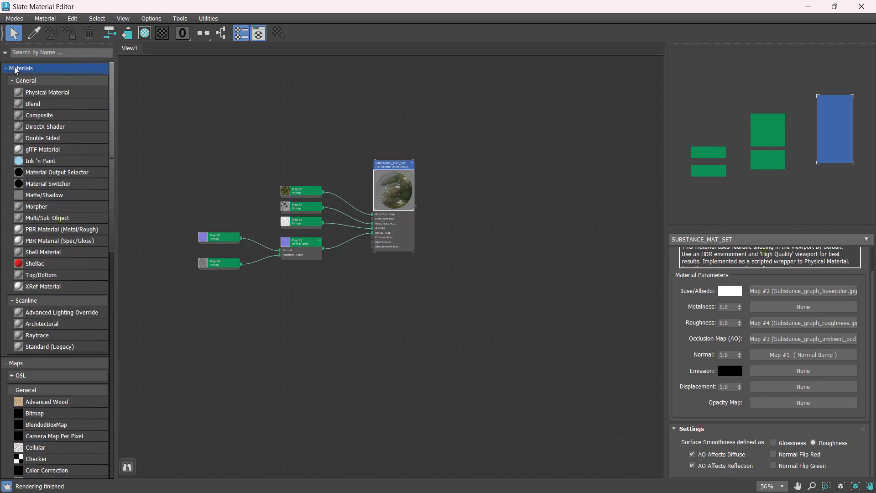
# - Search the material browser for "subs" and place a Substance map with a large preview beside the SUBSTANCE_MAT_SET material
pyautogui.click(33, 54)
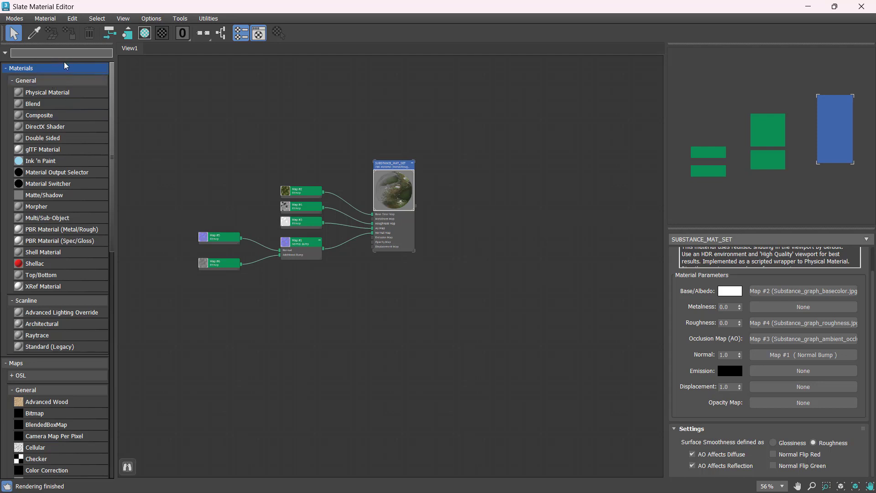
pyautogui.write('sub')
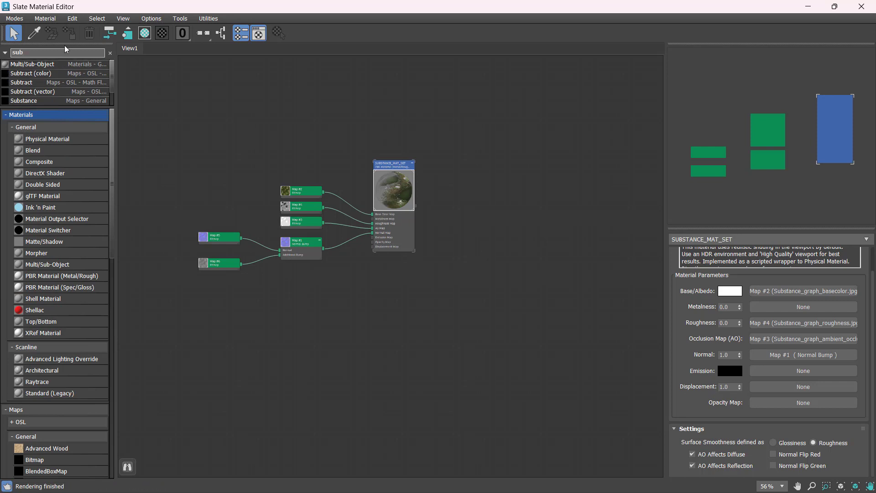
pyautogui.write('s')
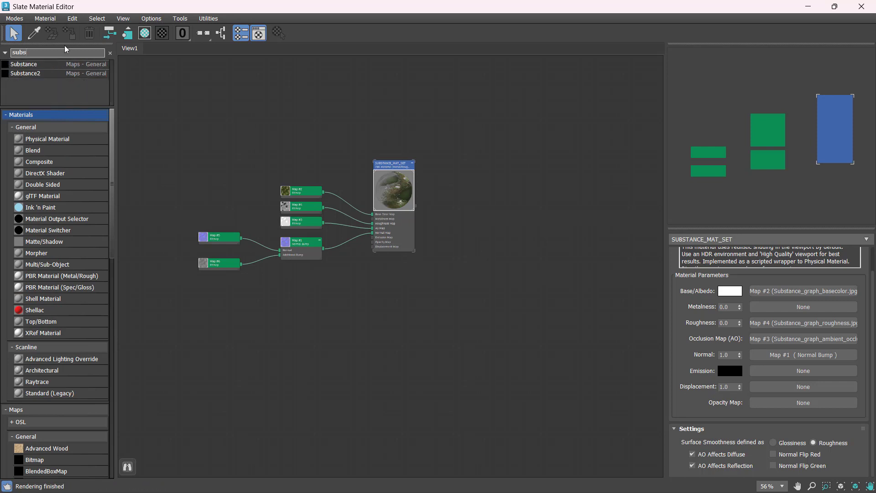
pyautogui.click(37, 65)
pyautogui.moveTo(37, 68); pyautogui.dragTo(462, 305)
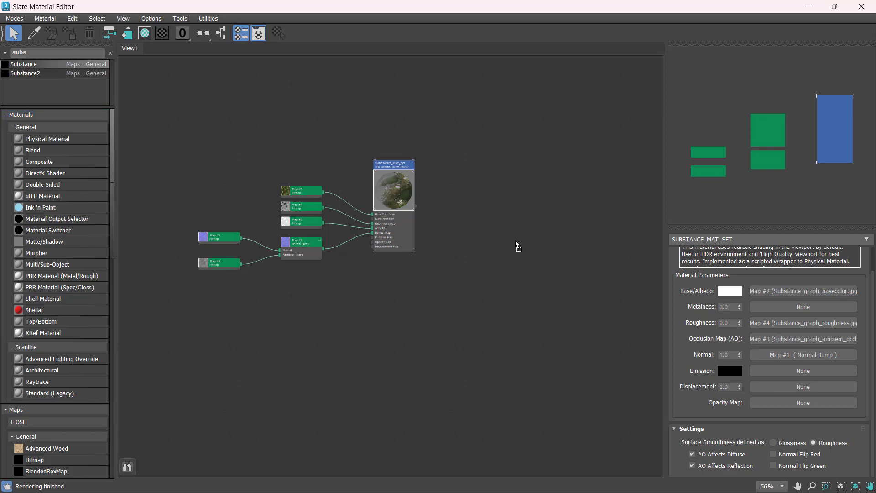
pyautogui.moveTo(517, 245); pyautogui.dragTo(506, 222)
pyautogui.doubleClick(506, 215)
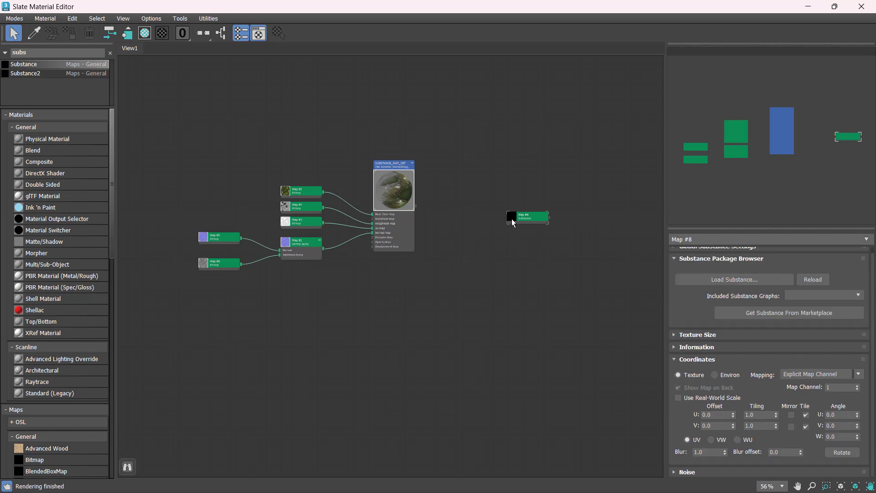
pyautogui.doubleClick(512, 222)
pyautogui.moveTo(521, 216); pyautogui.dragTo(515, 176)
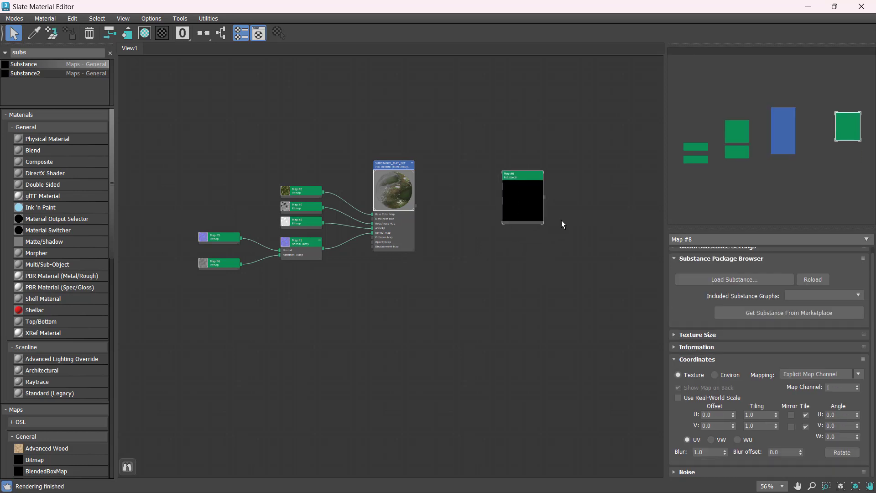
# - Rename the new Substance map SUBSTANCE_MAT_SET02, reusing the name of the existing PBR material
pyautogui.doubleClick(399, 199)
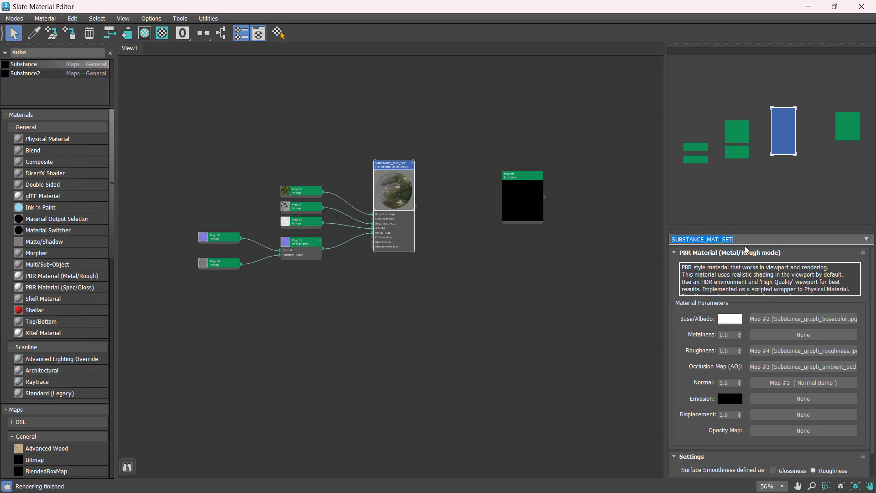
pyautogui.click(524, 181)
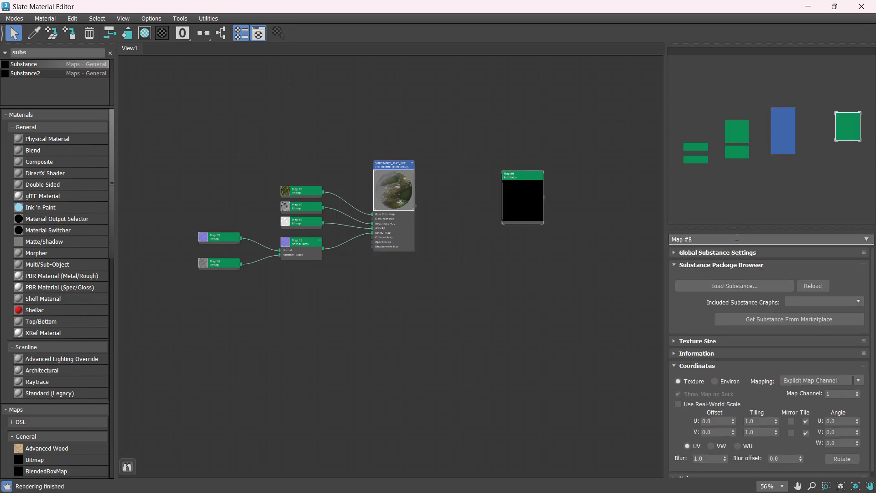
pyautogui.write('SUBSTANCE_MAT_SET')
pyautogui.write('02')
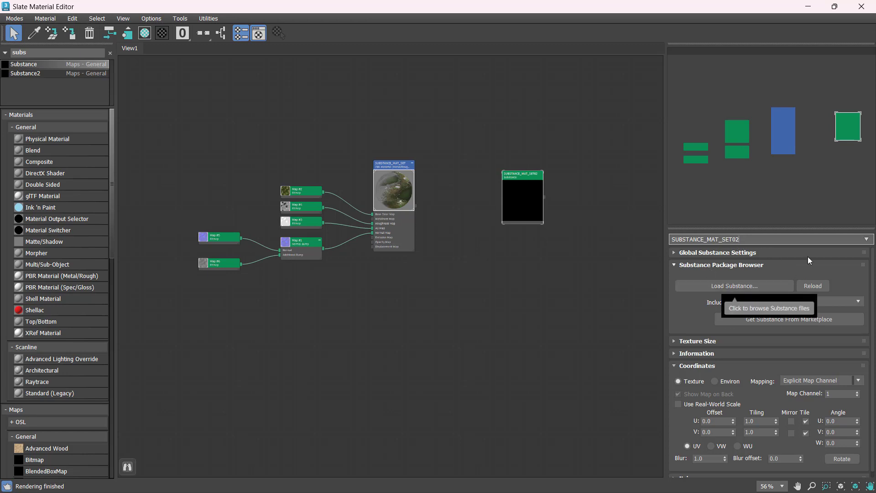
# - Load the SD_ENV_02 substance archive from the 02 TEXTURING/SD_TEXTURES/ENV02 project folder into the SUBSTANCE_MAT_SET02 map
pyautogui.click(735, 286)
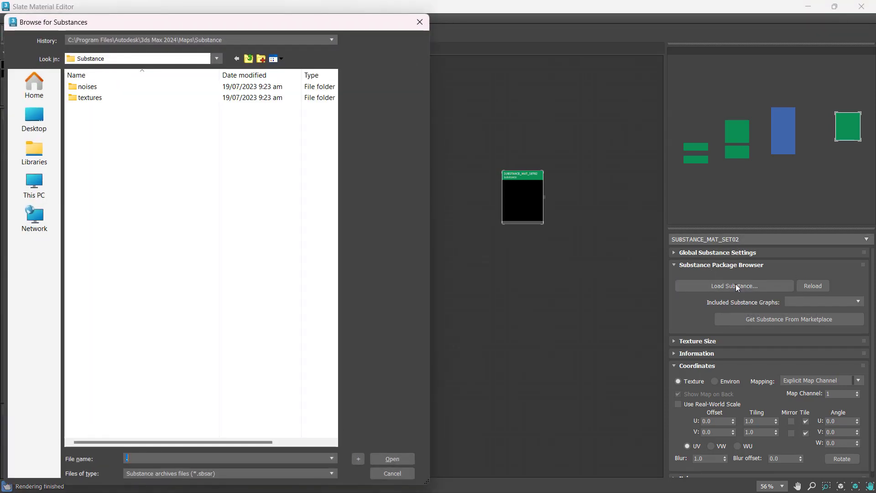
pyautogui.click(34, 120)
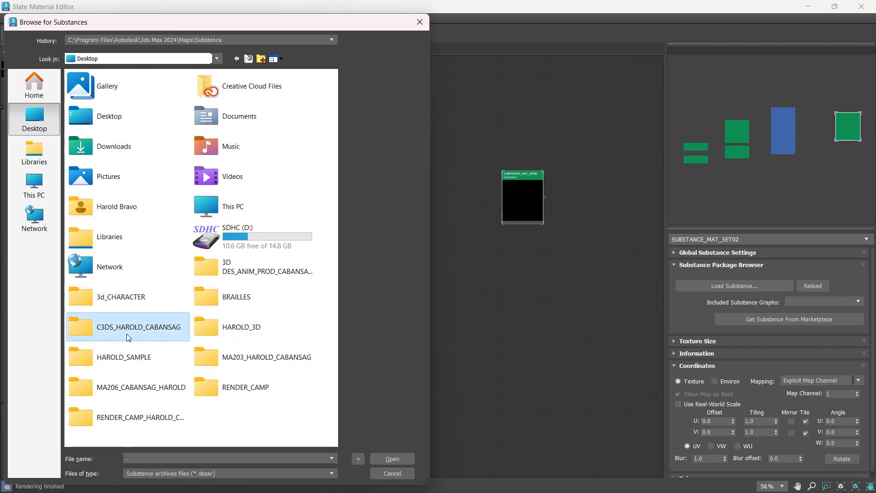
pyautogui.doubleClick(124, 324)
pyautogui.doubleClick(182, 98)
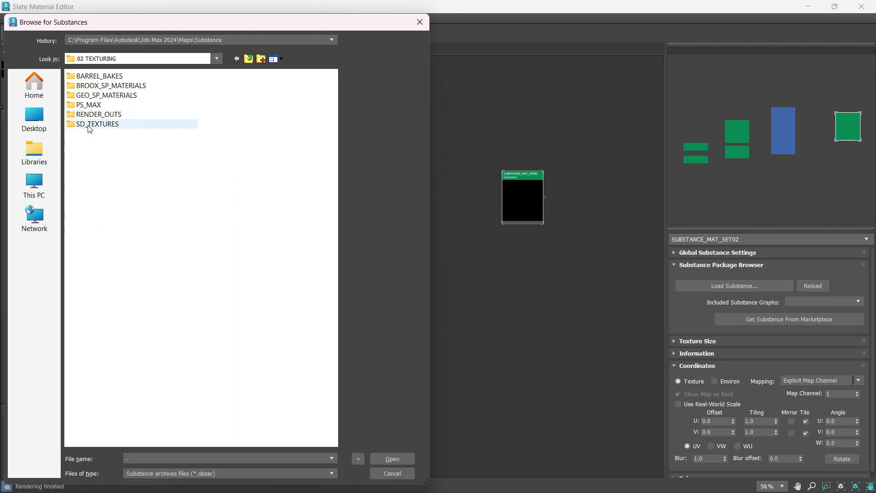
pyautogui.click(89, 126)
pyautogui.doubleClick(89, 126)
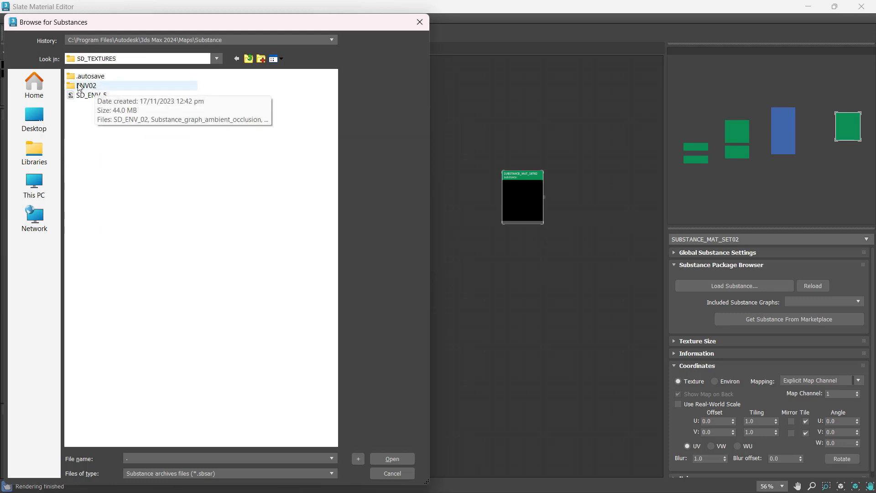
pyautogui.click(80, 87)
pyautogui.doubleClick(80, 86)
pyautogui.click(101, 82)
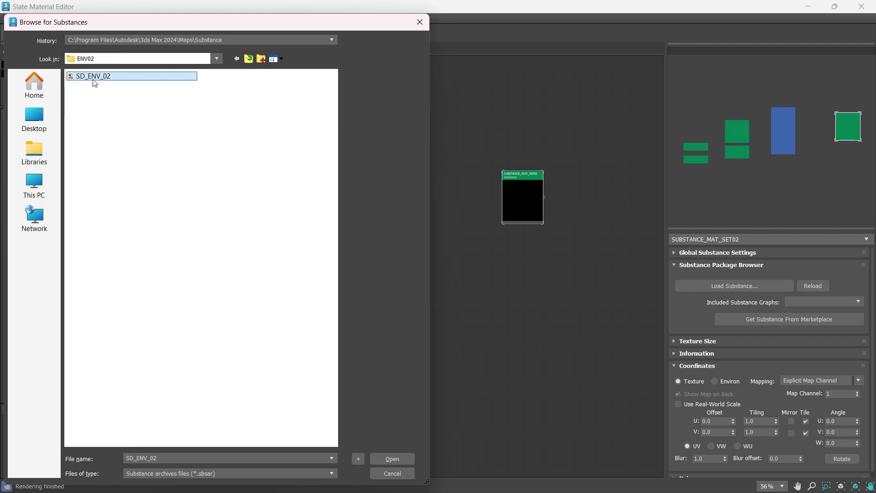
pyautogui.click(95, 81)
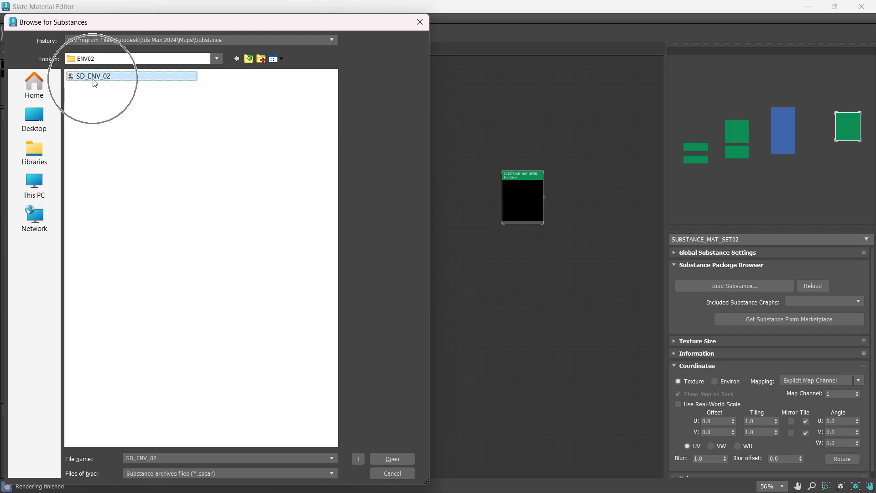
pyautogui.click(409, 457)
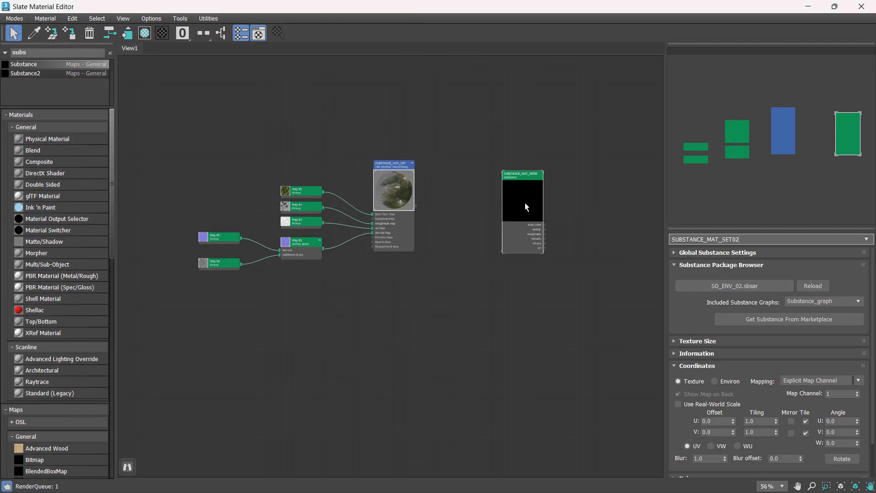
# - Show the large preview of SUBSTANCE_MAT_SET02, collapse its Coordinates settings and examine its output slots
pyautogui.doubleClick(527, 206)
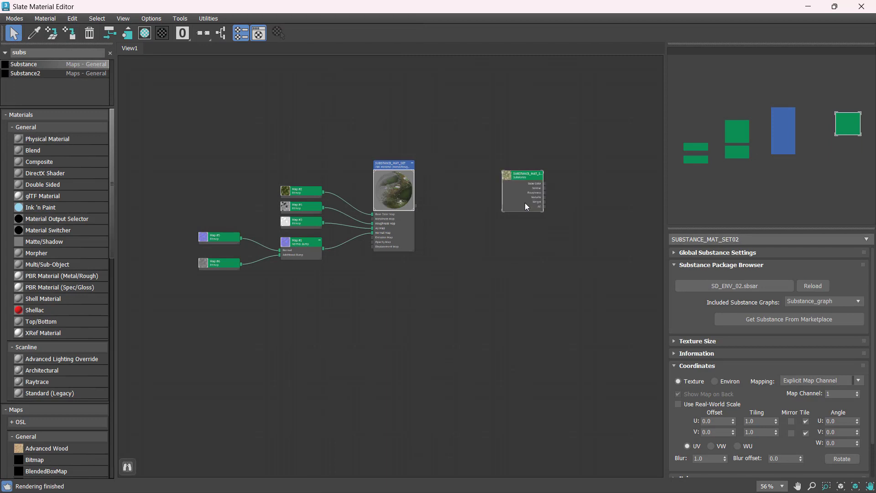
pyautogui.doubleClick(511, 180)
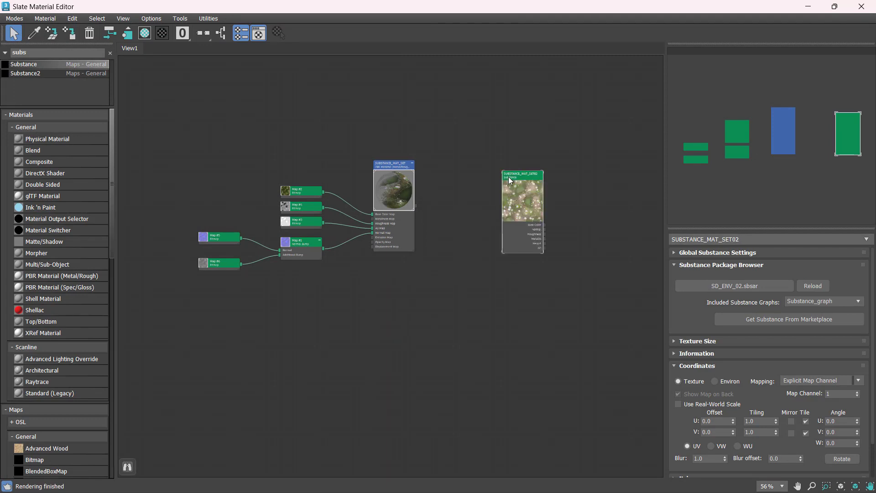
pyautogui.click(710, 366)
pyautogui.scroll(3, 538, 228)
pyautogui.scroll(2, 538, 232)
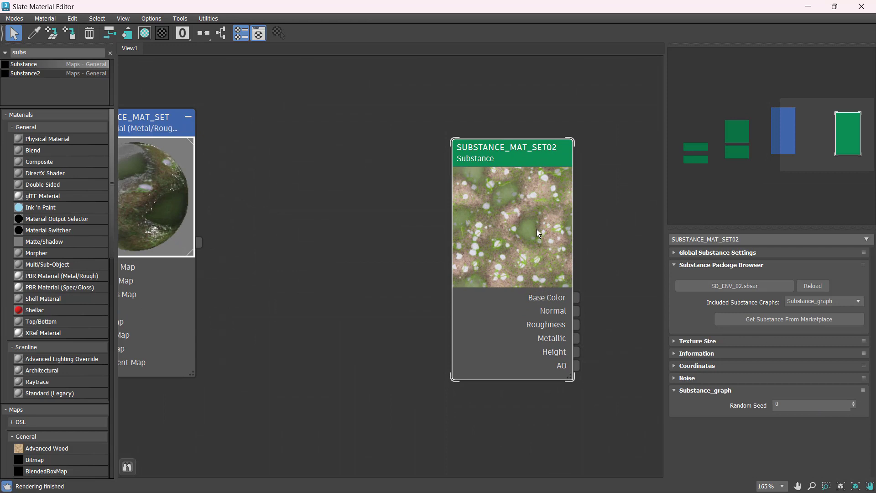
pyautogui.scroll(-1, 583, 267)
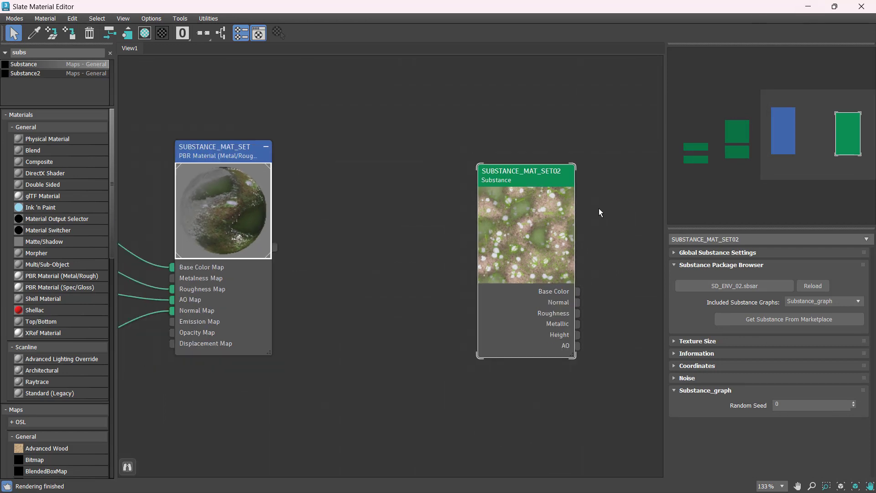
# - Restore the Slate Material Editor from full screen and move it aside so the terrain in the viewport is accessible
pyautogui.moveTo(596, 209); pyautogui.dragTo(404, 253, button='middle')
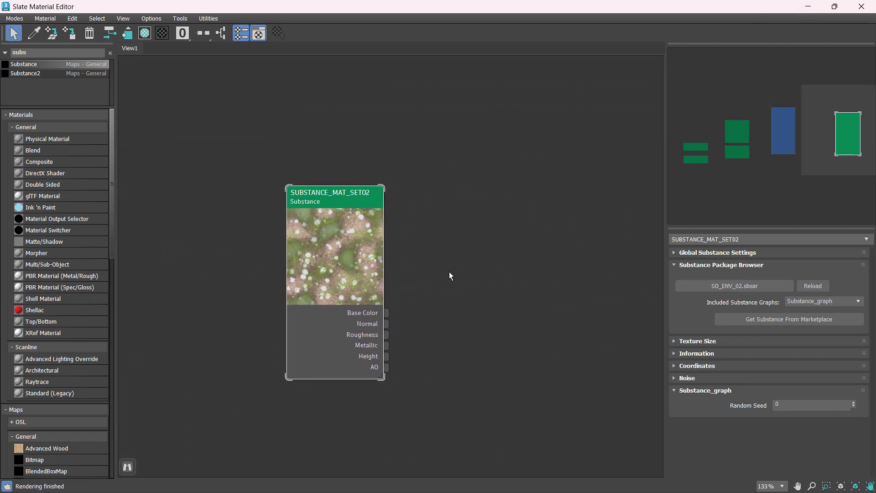
pyautogui.scroll(1, 453, 272)
pyautogui.click(338, 330)
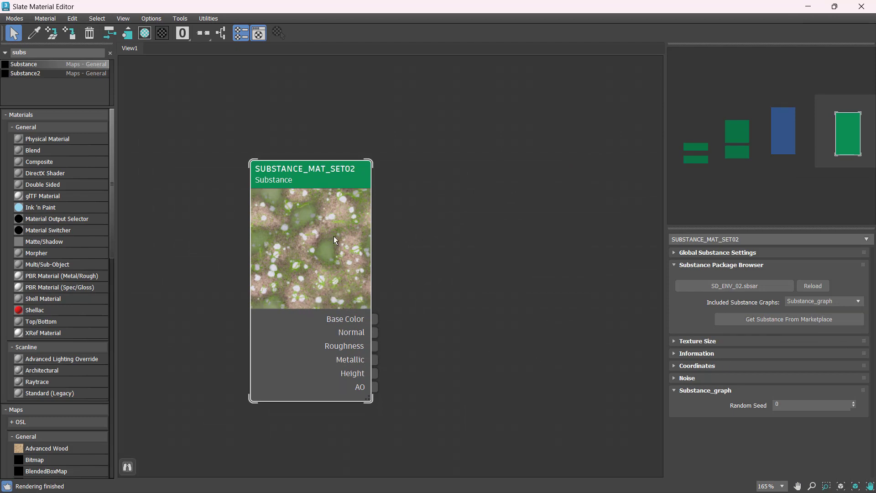
pyautogui.scroll(-1, 333, 237)
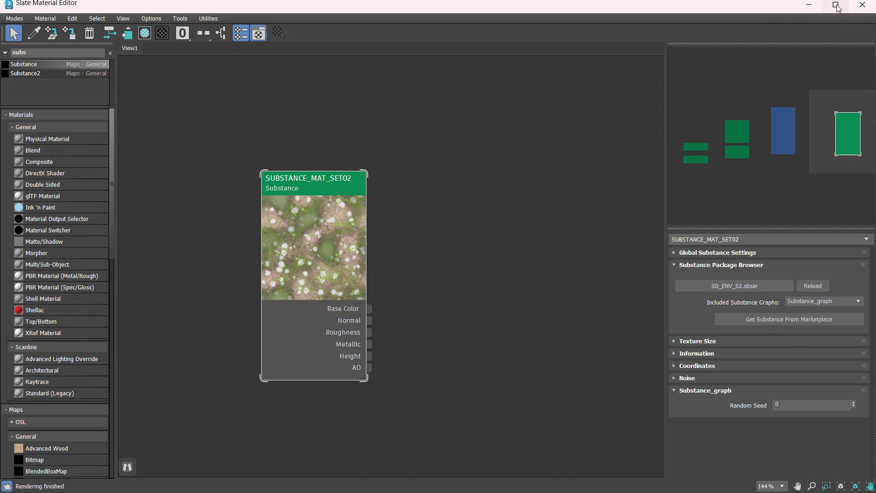
pyautogui.click(834, 7)
pyautogui.moveTo(491, 203); pyautogui.dragTo(391, 177)
pyautogui.scroll(-5, 653, 229)
pyautogui.scroll(2, 653, 229)
pyautogui.click(634, 271)
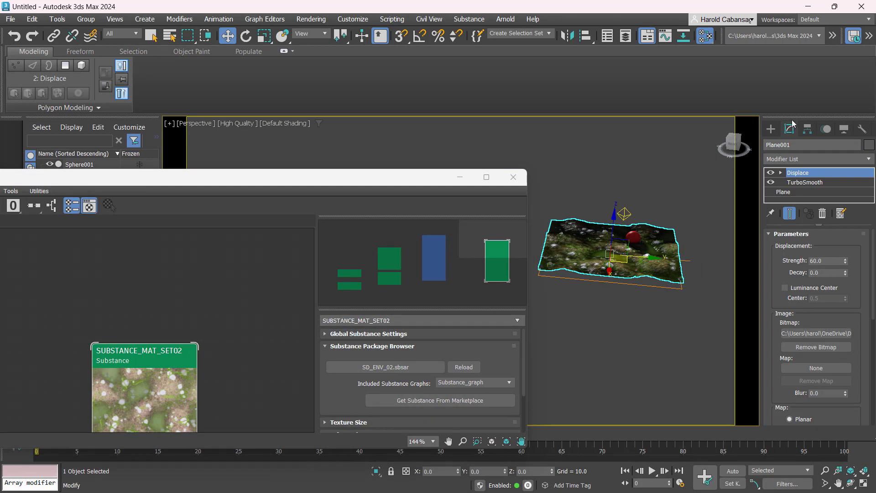
# - Draw a second plane about 163 by 200 units in the Perspective view, in front of the displaced terrain
pyautogui.click(771, 130)
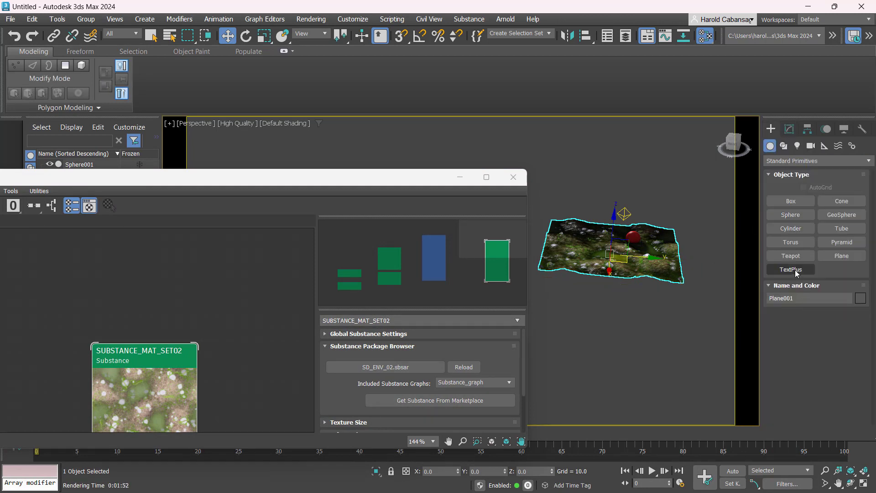
pyautogui.click(842, 256)
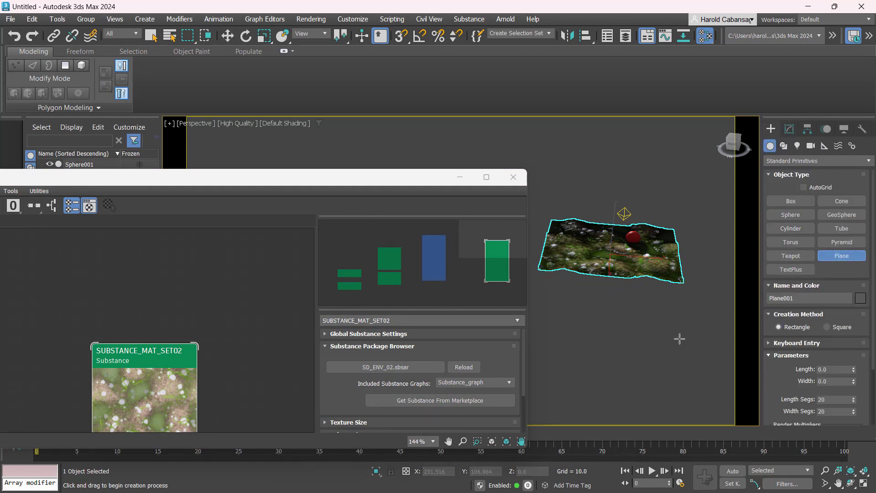
pyautogui.moveTo(543, 298); pyautogui.dragTo(680, 401)
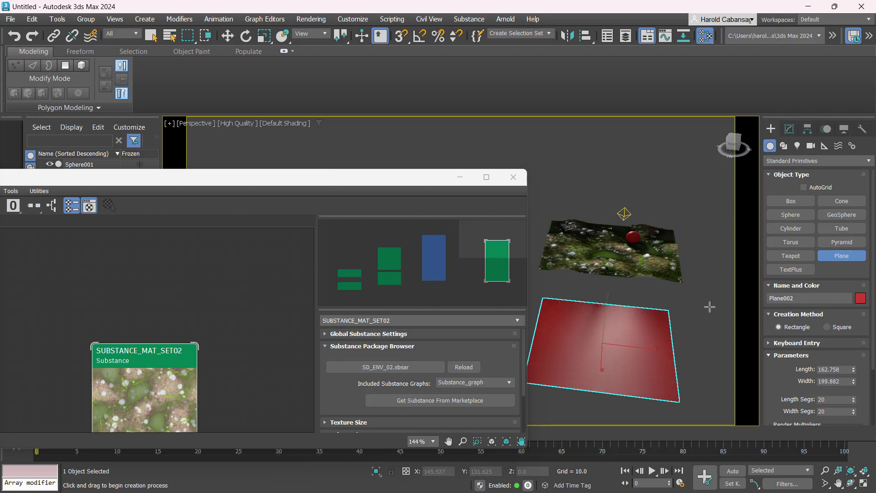
# - Set the new plane's length and width to 200
pyautogui.click(785, 131)
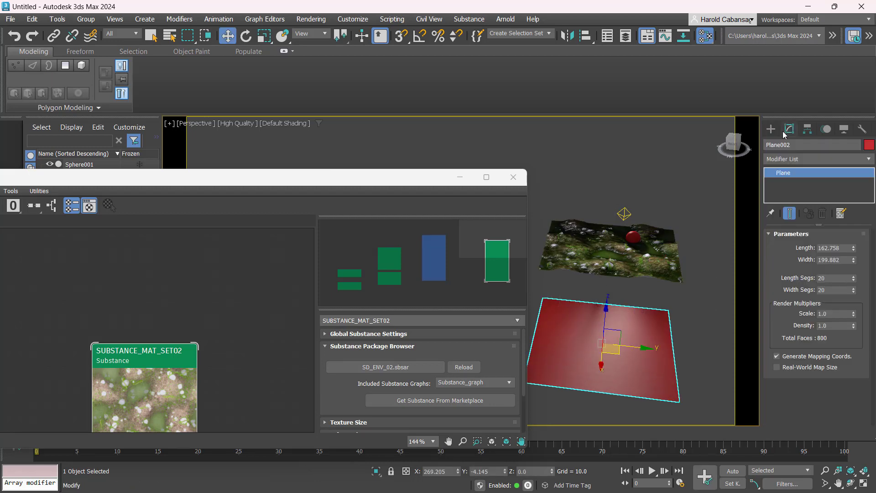
pyautogui.click(831, 246)
pyautogui.write('200')
pyautogui.press('Tab')
pyautogui.write('2')
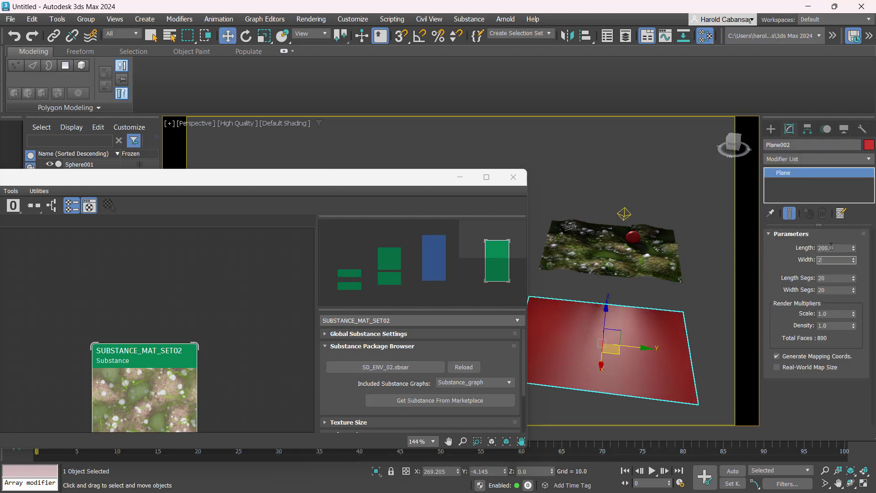
pyautogui.press('Return')
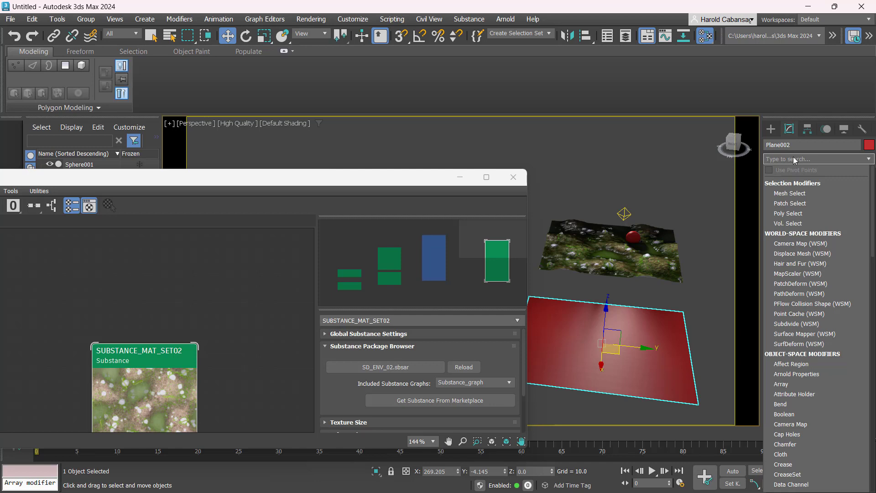
pyautogui.write('disp')
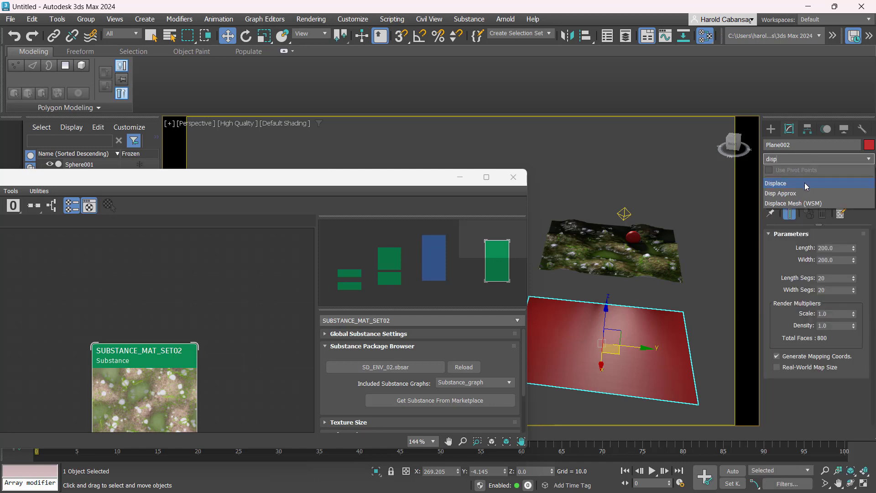
pyautogui.click(804, 183)
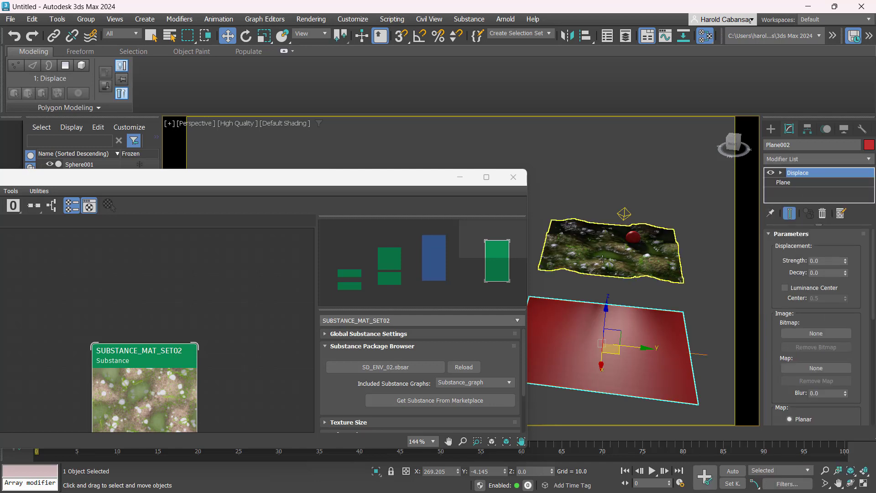
pyautogui.click(616, 265)
pyautogui.click(687, 327)
pyautogui.rightClick(807, 178)
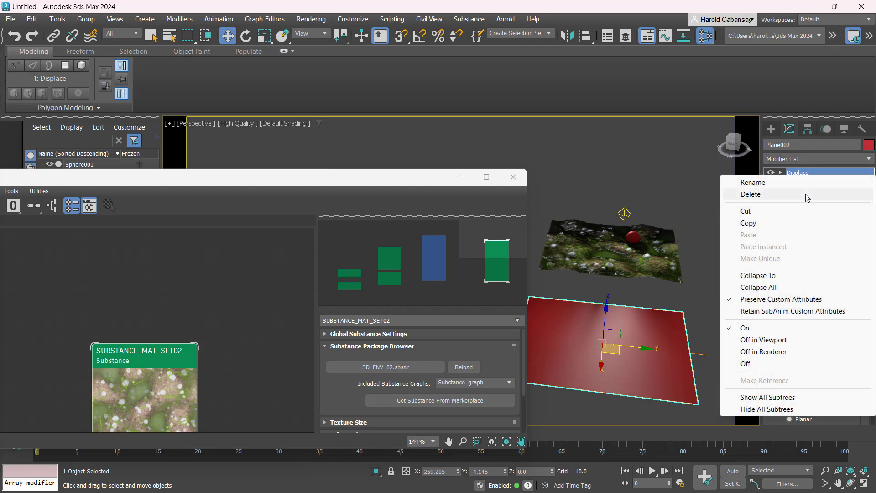
pyautogui.click(804, 199)
# - Copy the Displace modifier from the original terrain plane and paste it onto the new plane
pyautogui.click(607, 249)
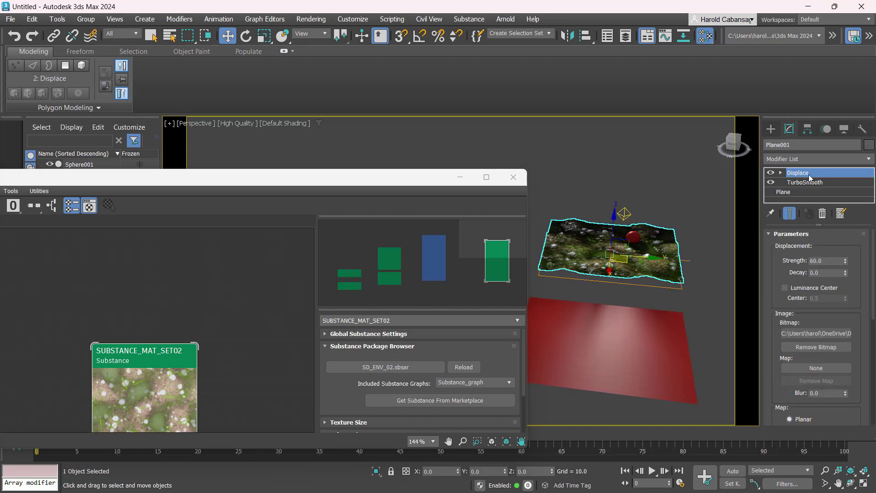
pyautogui.rightClick(809, 175)
pyautogui.click(780, 221)
pyautogui.click(684, 353)
pyautogui.rightClick(809, 172)
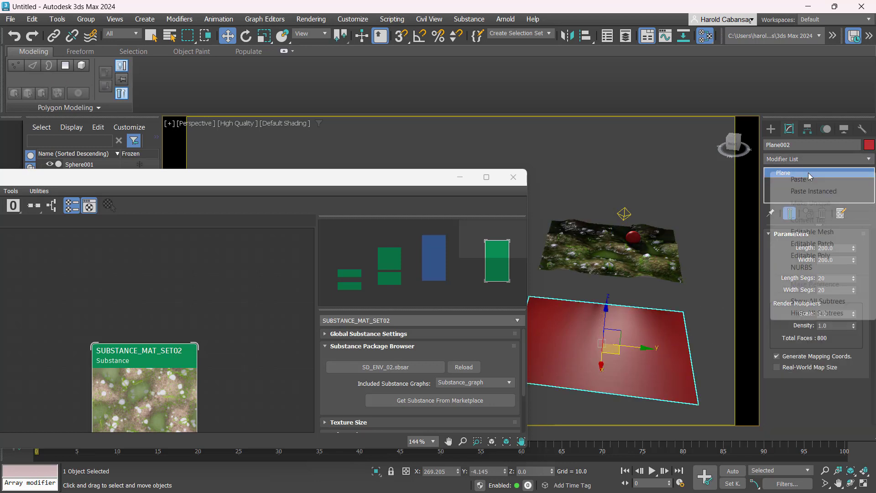
pyautogui.click(805, 179)
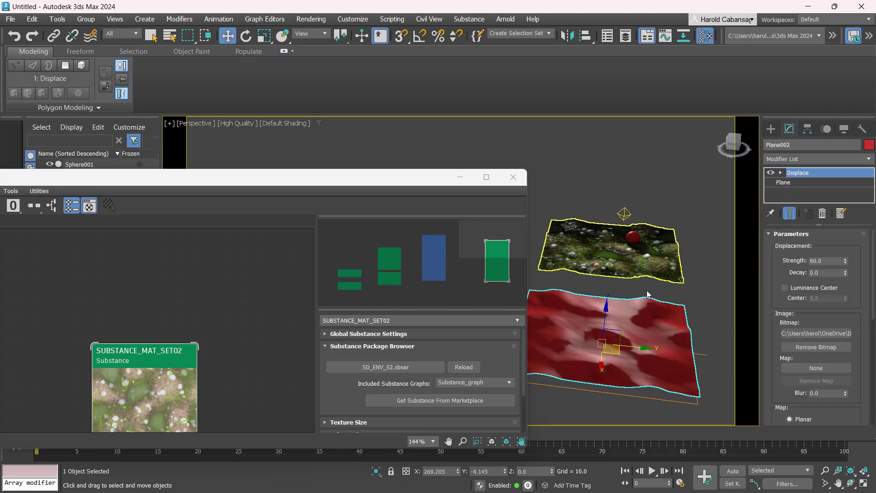
# - Copy the original terrain's TurboSmooth modifier and paste it between the base Plane and the Displace modifier of the new plane
pyautogui.click(650, 271)
pyautogui.click(816, 182)
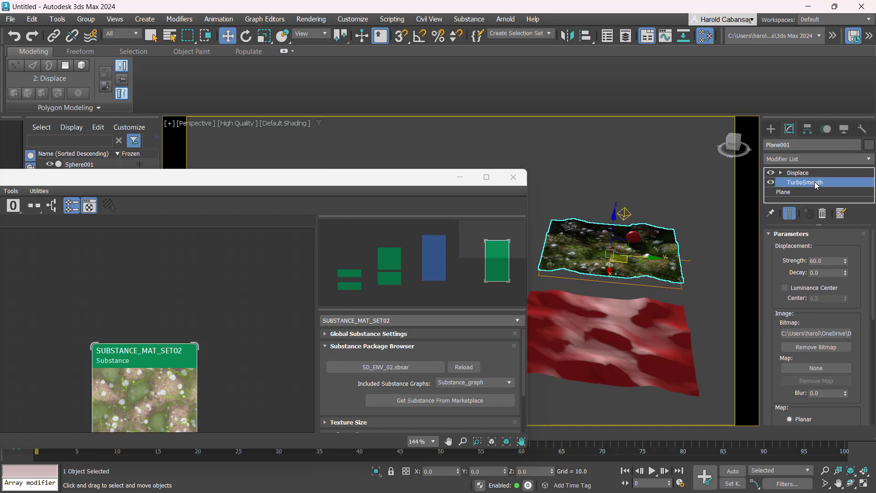
pyautogui.rightClick(816, 183)
pyautogui.click(749, 229)
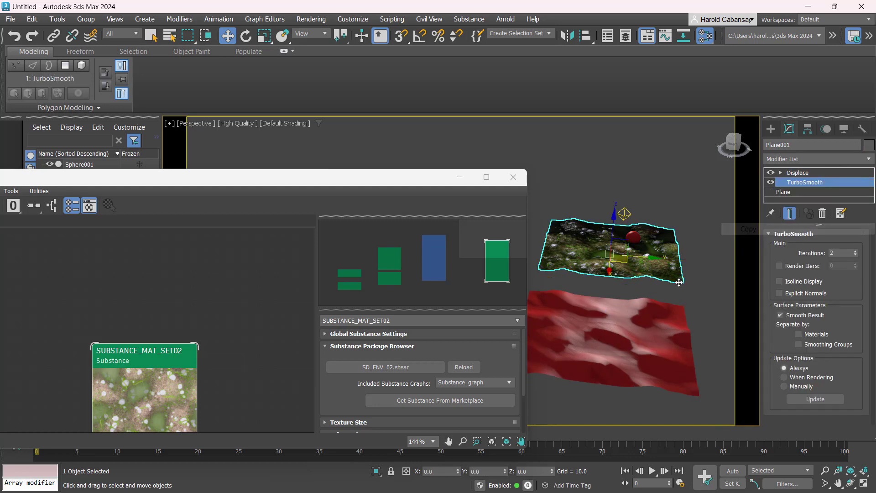
pyautogui.click(644, 361)
pyautogui.click(812, 181)
pyautogui.rightClick(812, 181)
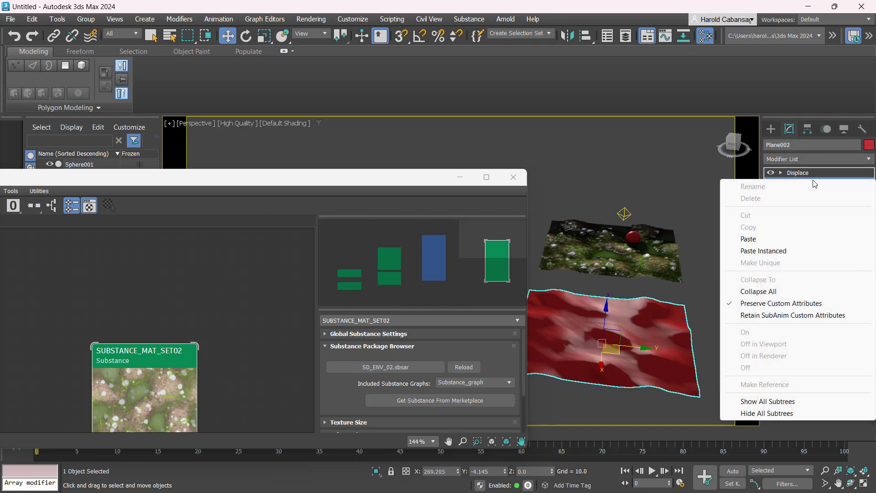
pyautogui.click(782, 242)
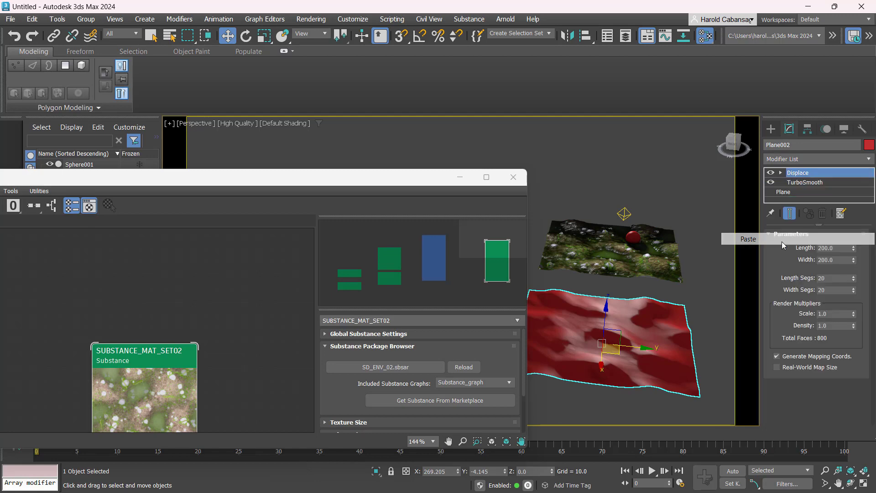
pyautogui.click(691, 302)
pyautogui.click(640, 352)
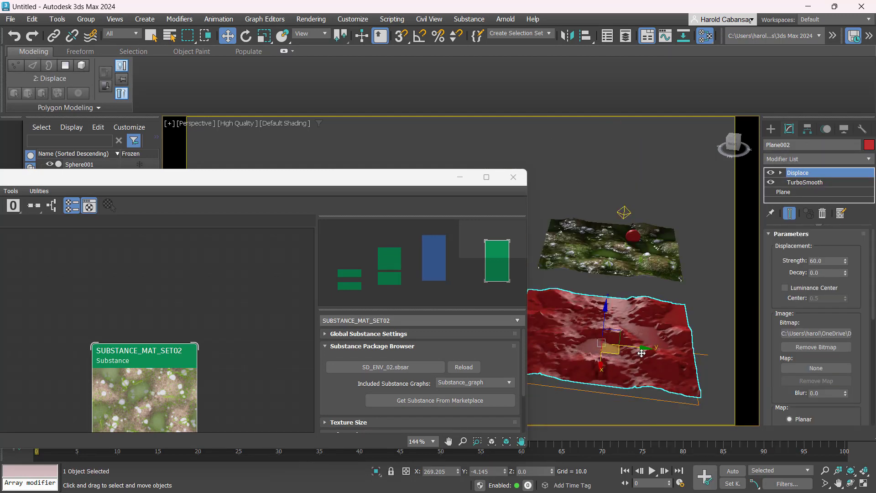
# - Assign the original terrain's ground material to the new displaced plane and close the Slate Material Editor
pyautogui.scroll(-1, 181, 349)
pyautogui.moveTo(211, 323); pyautogui.dragTo(222, 231, button='middle')
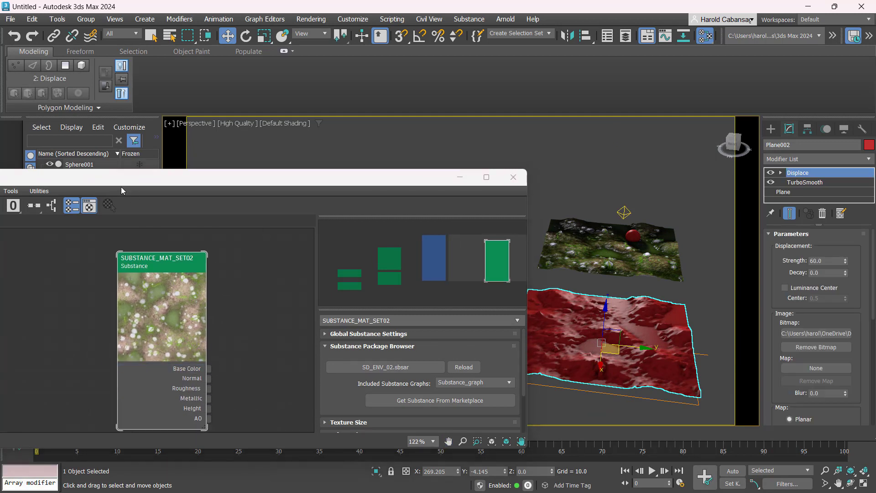
pyautogui.moveTo(139, 183); pyautogui.dragTo(218, 187)
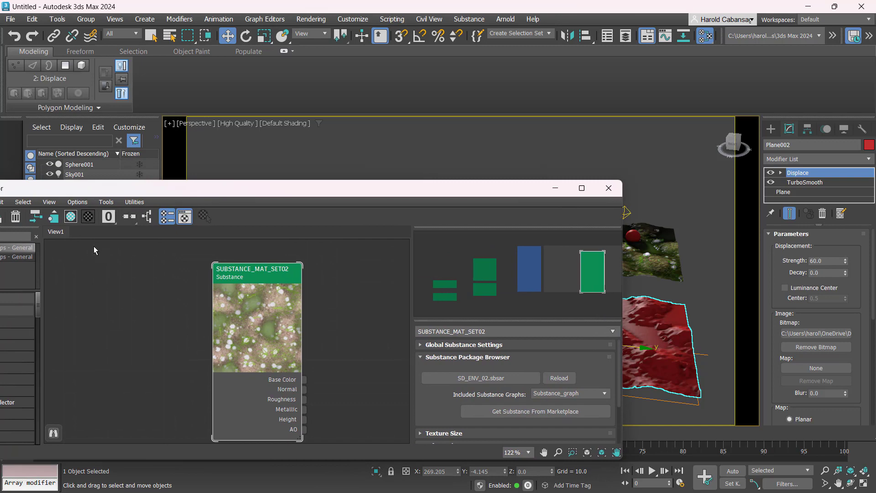
pyautogui.moveTo(113, 197); pyautogui.dragTo(195, 187)
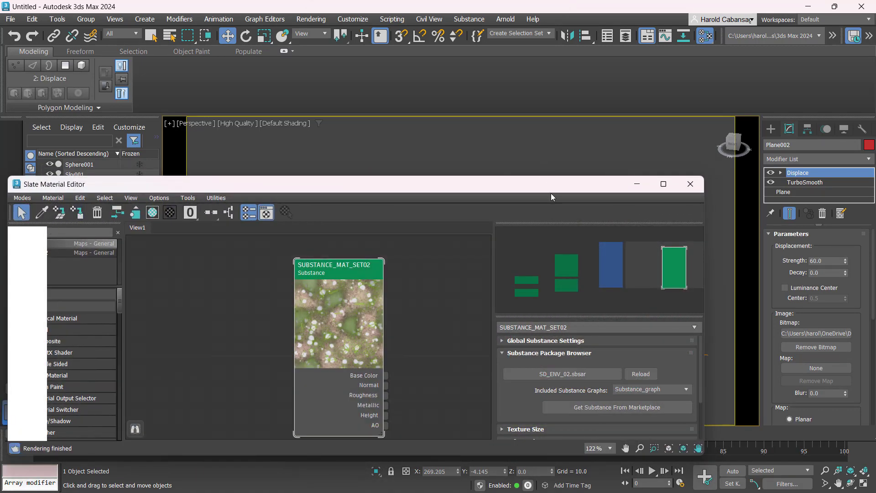
pyautogui.moveTo(553, 188); pyautogui.dragTo(380, 218)
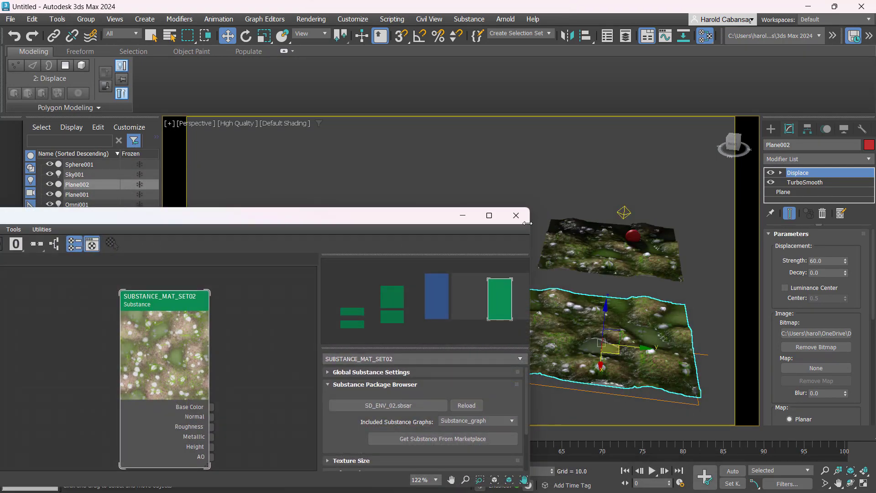
pyautogui.click(514, 213)
# - Examine the new textured terrain from several angles and compare it with the original one, leaving nothing selected
pyautogui.scroll(5, 604, 326)
pyautogui.scroll(-2, 627, 307)
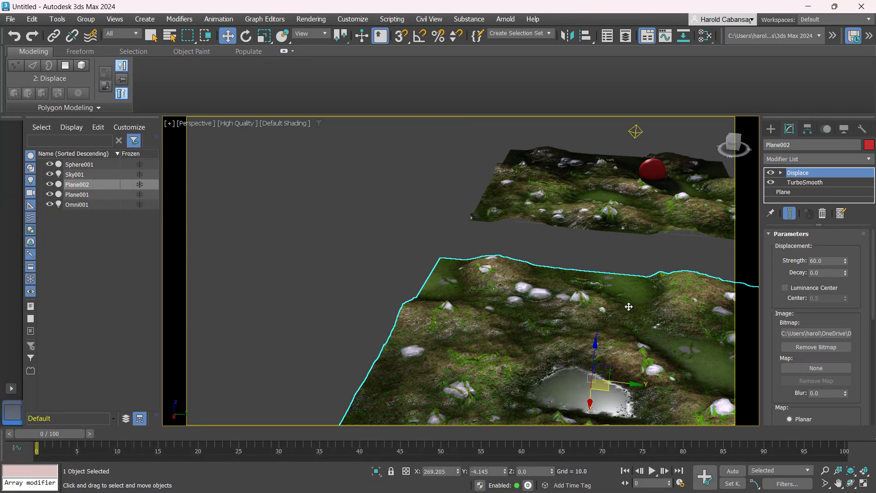
pyautogui.keyDown('alt'); pyautogui.moveTo(630, 306); pyautogui.dragTo(606, 309, button='middle'); pyautogui.keyUp('alt')
pyautogui.scroll(-4, 606, 309)
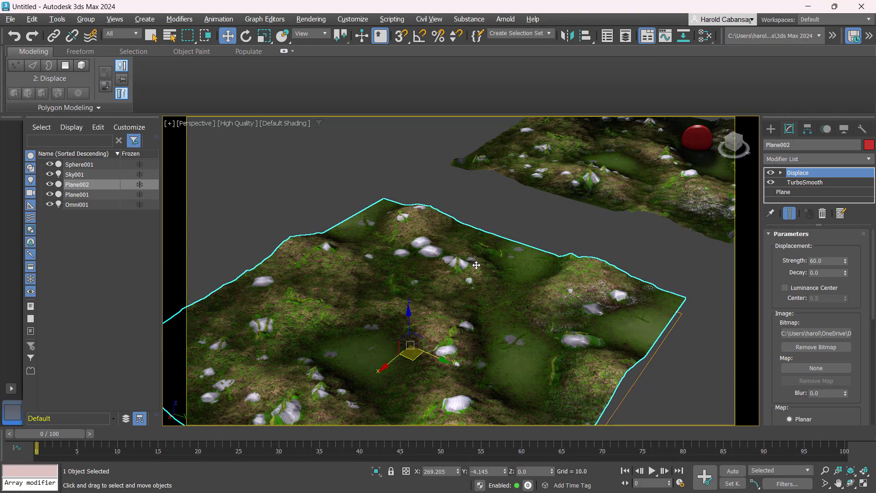
pyautogui.scroll(-2, 476, 265)
pyautogui.scroll(3, 476, 265)
pyautogui.keyDown('alt'); pyautogui.moveTo(545, 258); pyautogui.dragTo(528, 251, button='middle'); pyautogui.keyUp('alt')
pyautogui.moveTo(617, 236); pyautogui.dragTo(553, 259, button='middle')
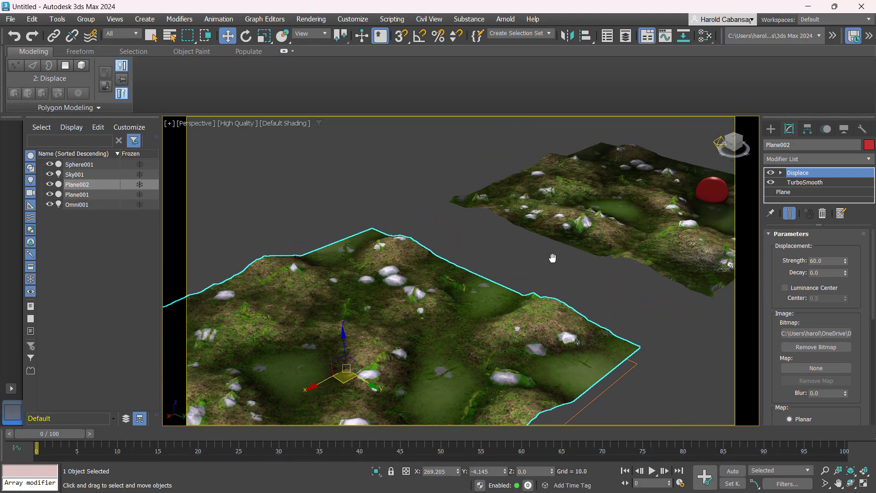
pyautogui.scroll(-3, 553, 259)
pyautogui.scroll(6, 555, 262)
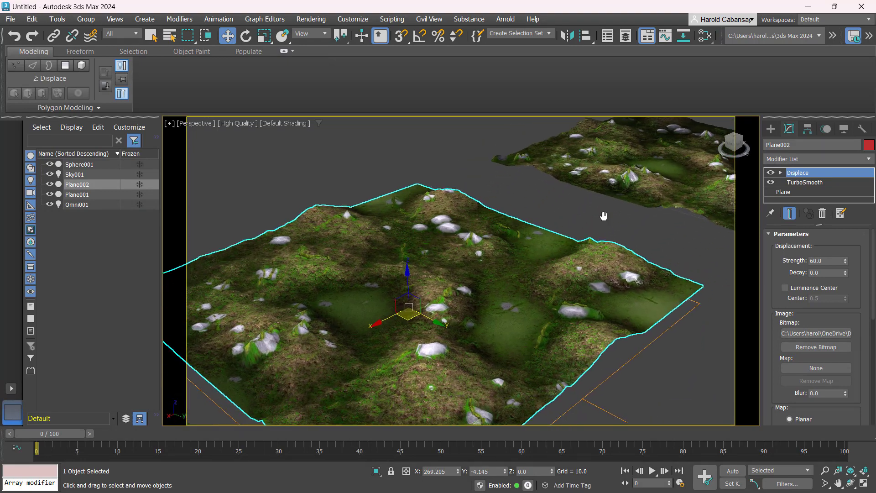
pyautogui.scroll(-4, 604, 217)
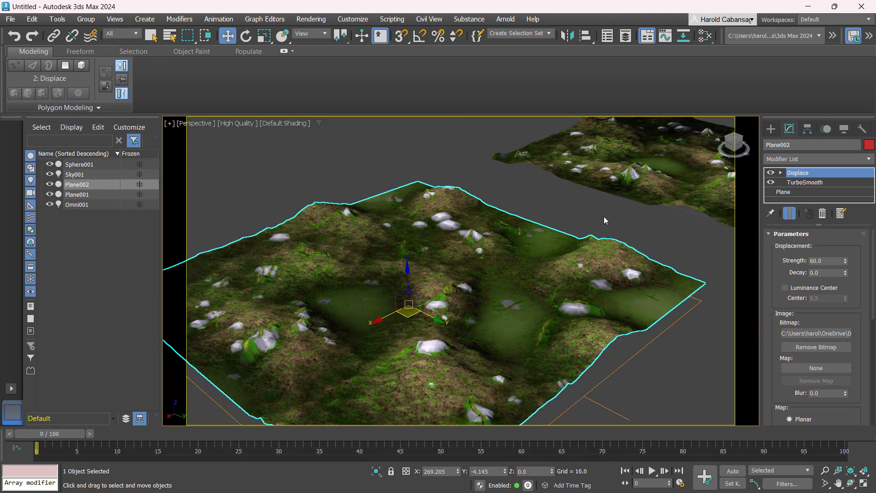
pyautogui.moveTo(604, 217); pyautogui.dragTo(553, 238, button='middle')
pyautogui.scroll(-4, 589, 220)
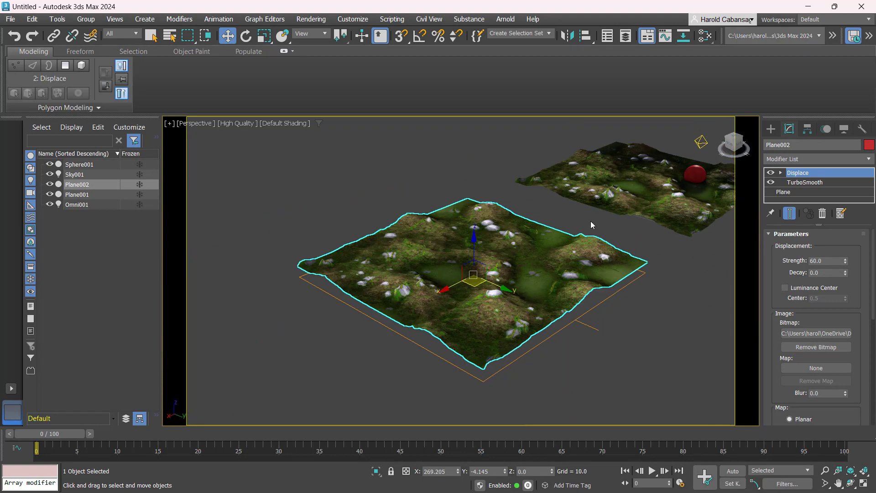
pyautogui.scroll(2, 595, 220)
pyautogui.moveTo(585, 234); pyautogui.dragTo(518, 262, button='middle')
pyautogui.click(518, 262)
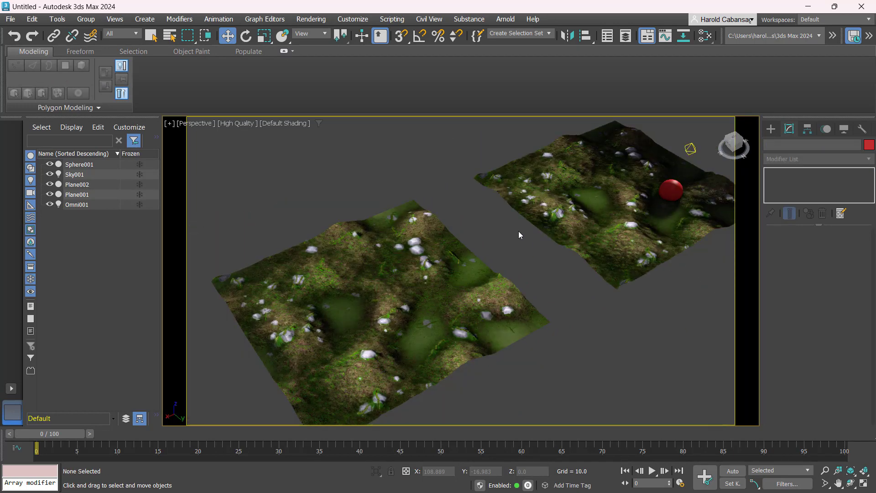
pyautogui.moveTo(519, 236); pyautogui.dragTo(504, 225, button='middle')
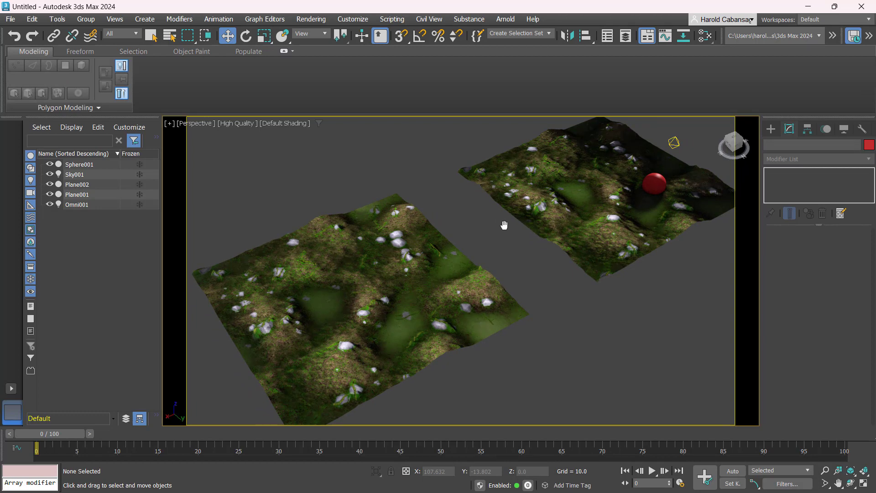